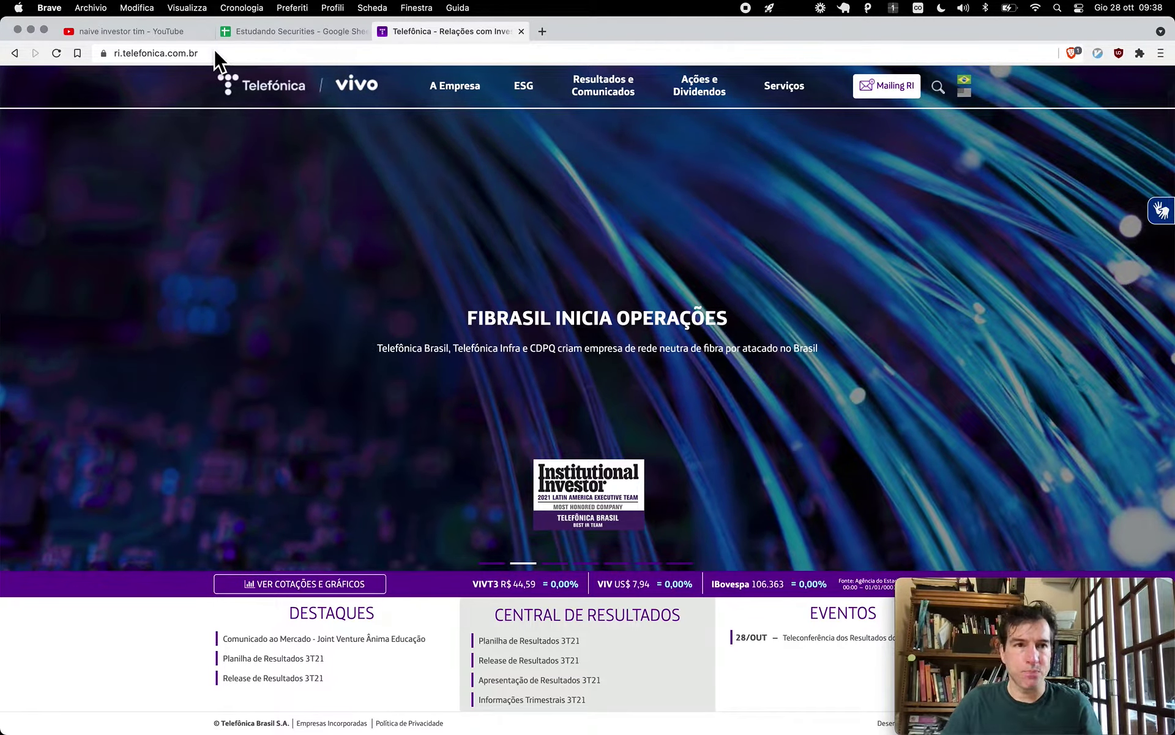
- Review the Telefônica rows in the Estudando Securities spreadsheet, from debt and equity through earnings, PE and free cash flow averages
{"action": "left_click", "coordinate": [247, 31]}
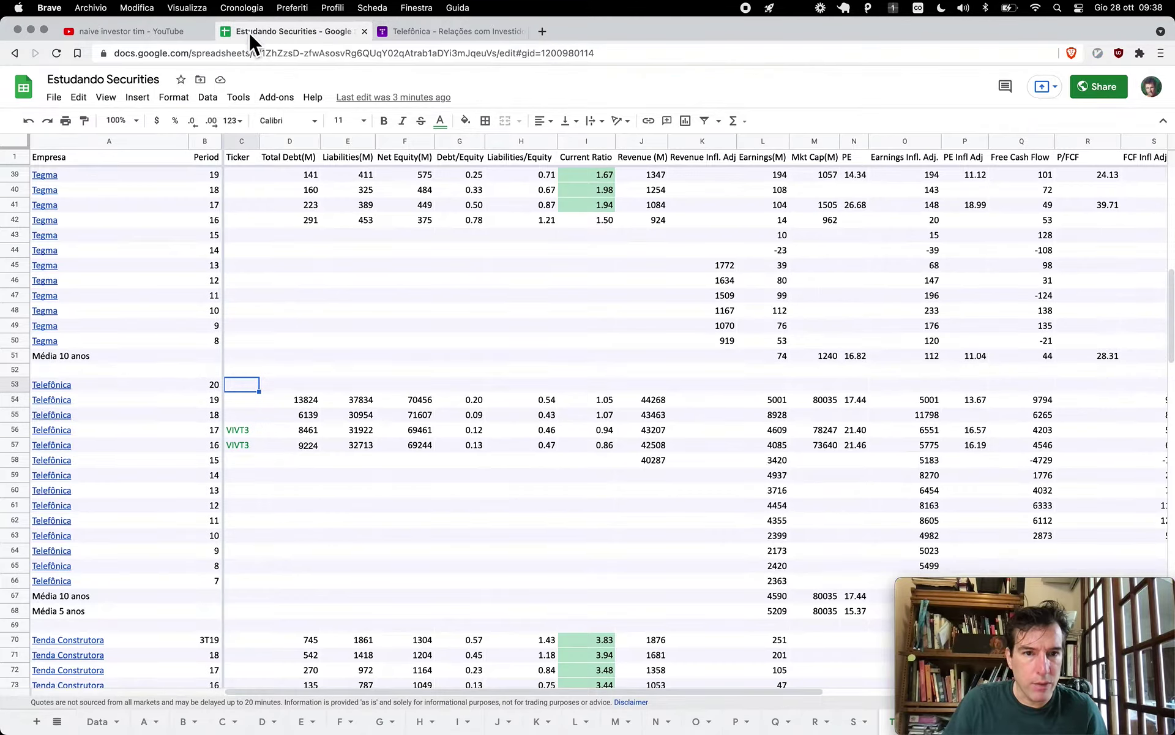
{"action": "scroll", "coordinate": [275, 508], "scroll_direction": "down", "scroll_amount": 5}
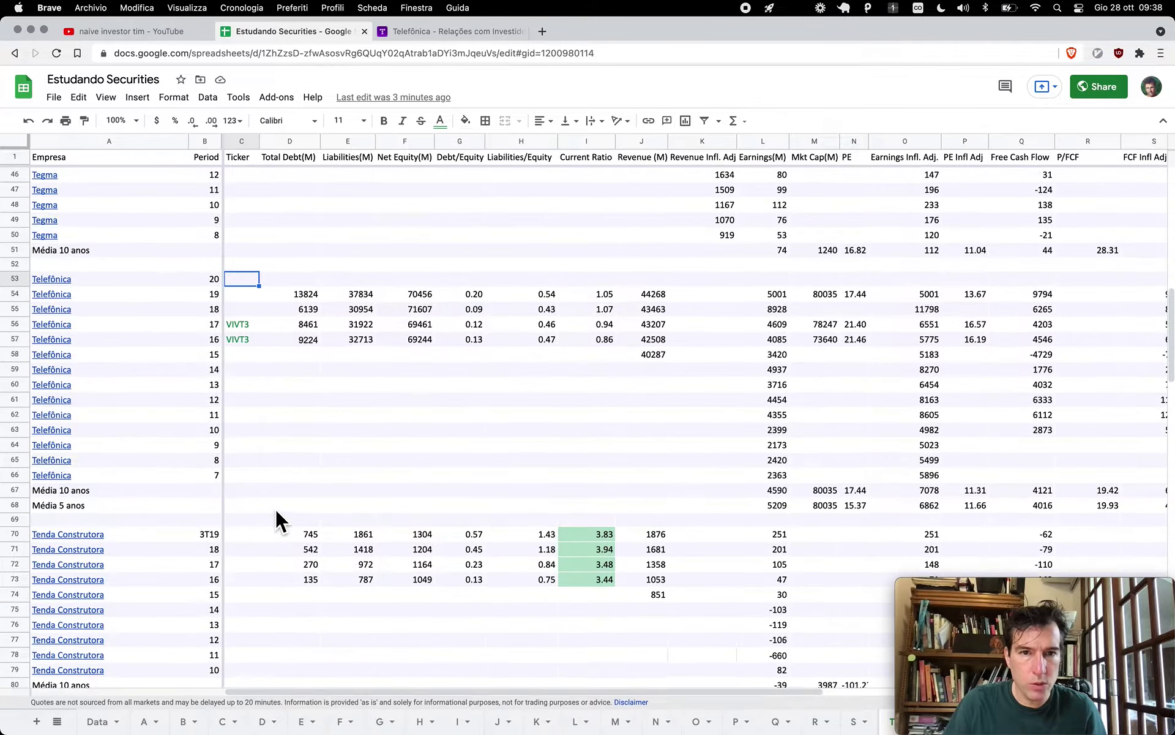
{"action": "scroll", "coordinate": [502, 354], "scroll_direction": "down", "scroll_amount": 1}
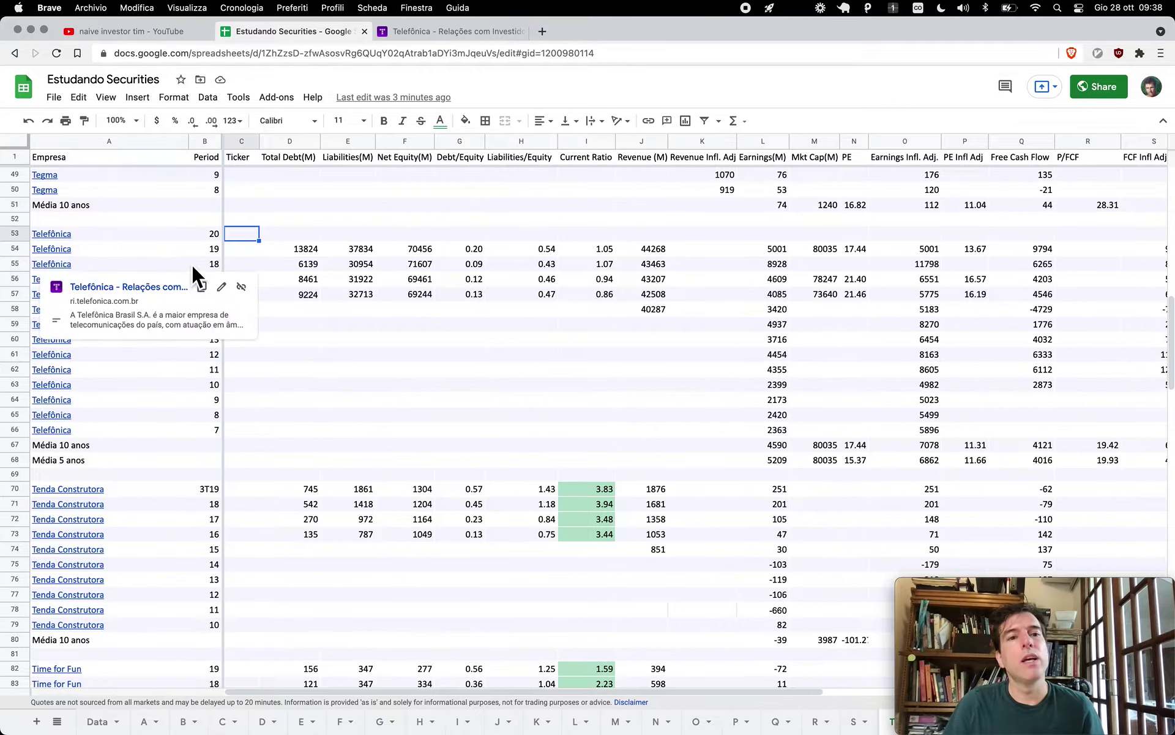
{"action": "mouse_move", "coordinate": [186, 239]}
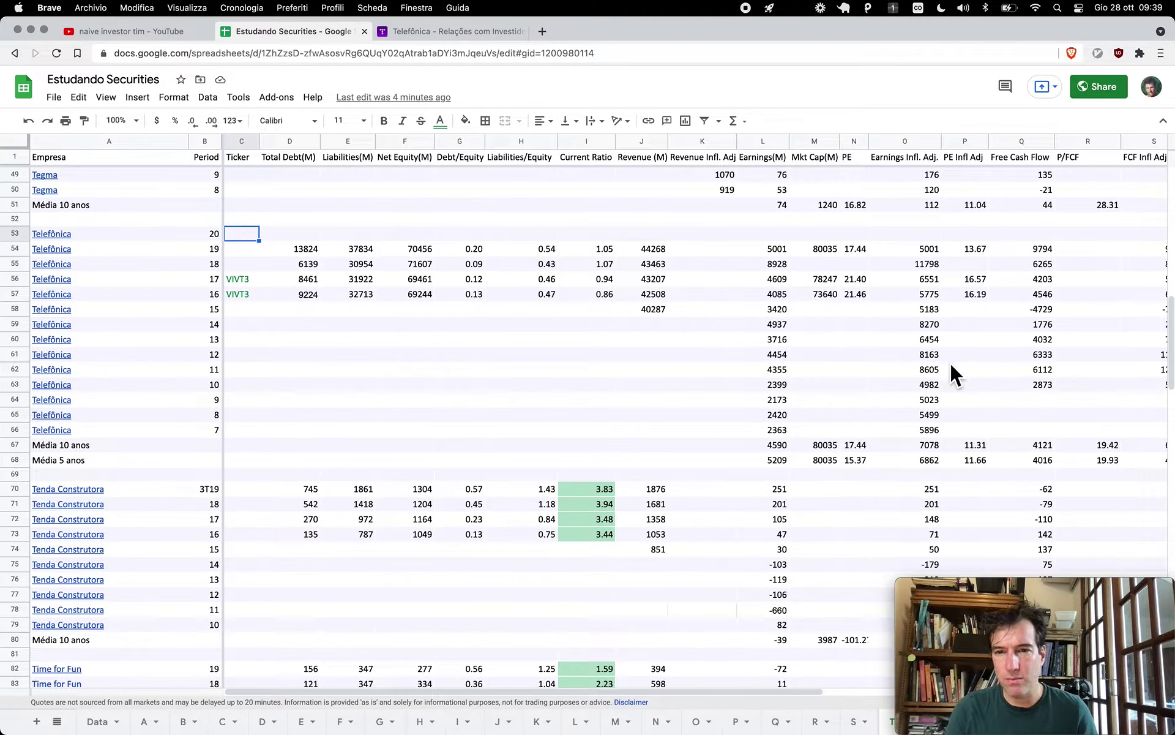
{"action": "scroll", "coordinate": [914, 407], "scroll_direction": "right", "scroll_amount": 2}
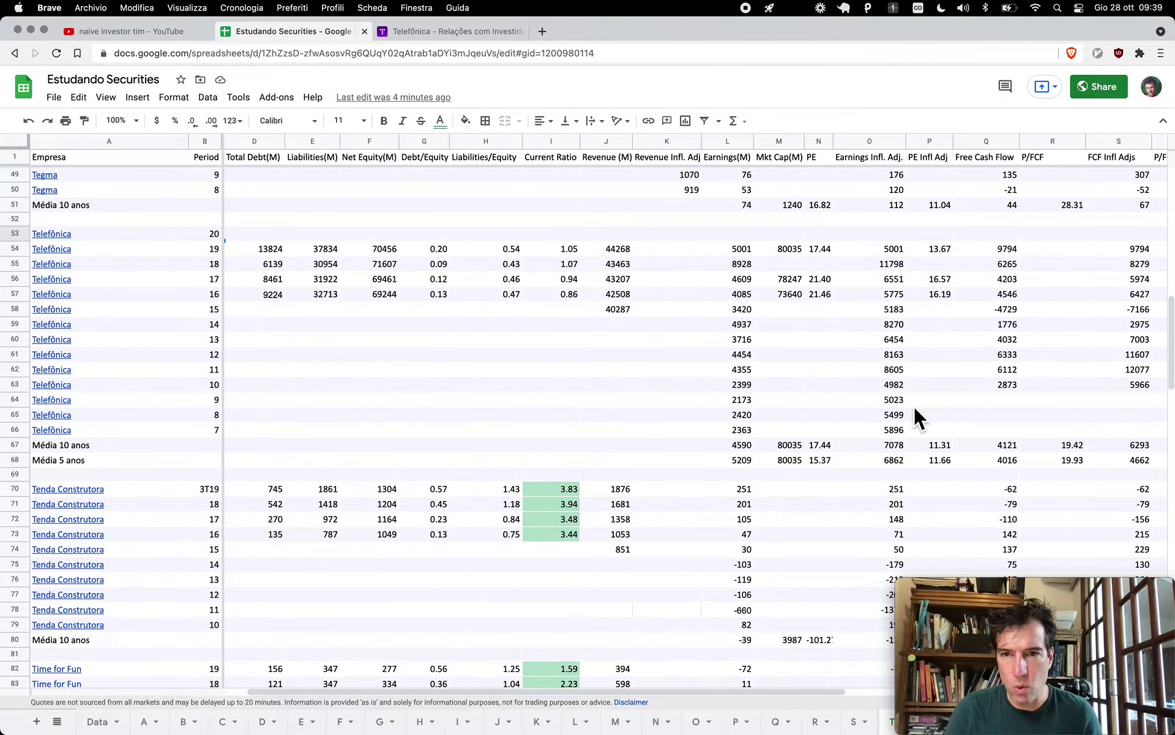
{"action": "scroll", "coordinate": [913, 417], "scroll_direction": "right", "scroll_amount": 2}
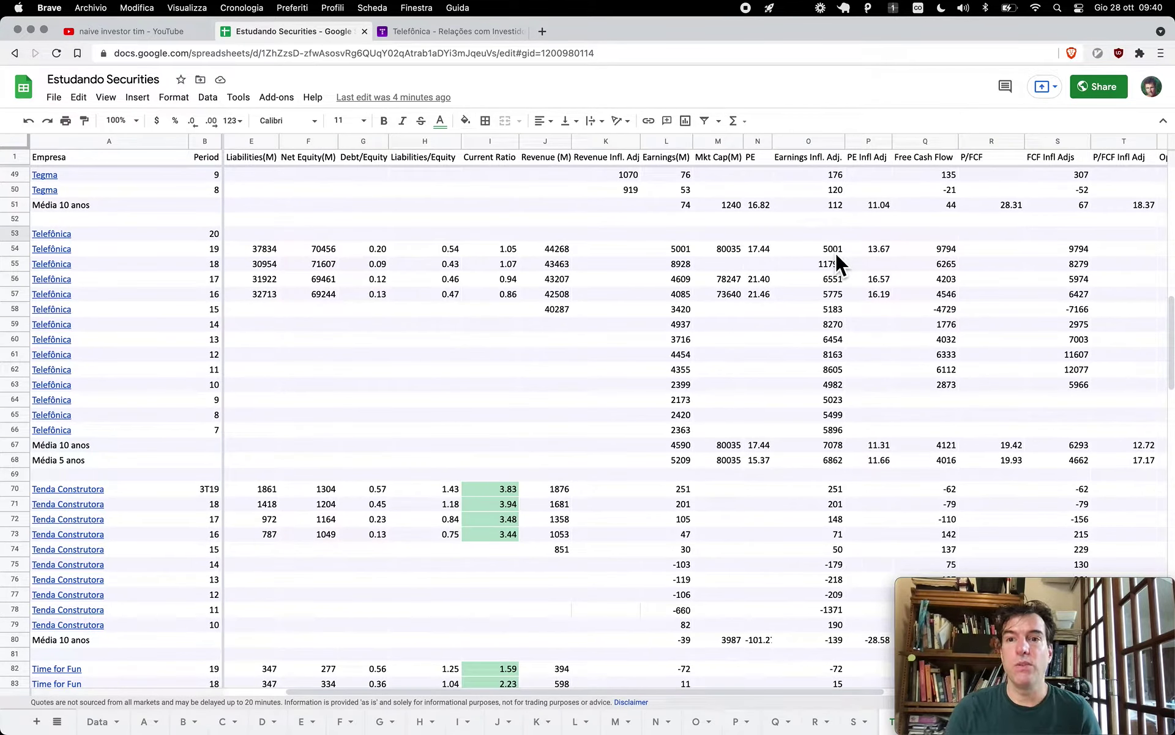
{"action": "scroll", "coordinate": [942, 294], "scroll_direction": "right", "scroll_amount": 2}
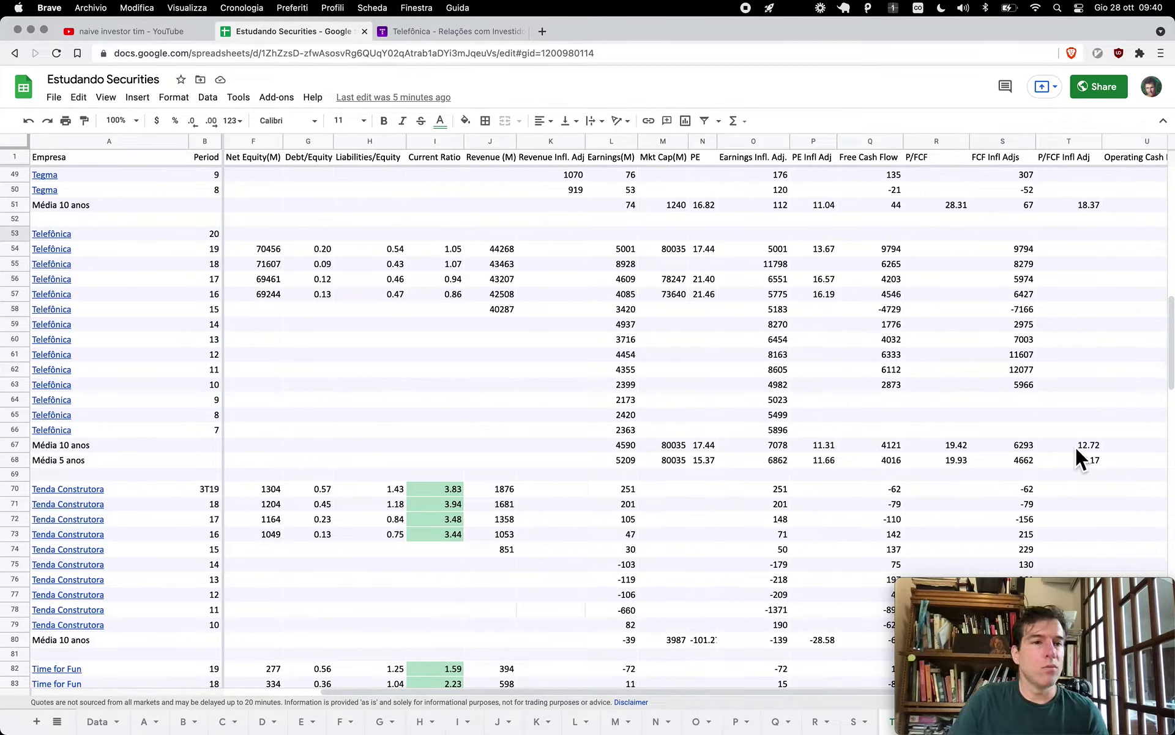
- On Telefônica's investor relations site, open the 2020 Demonstrações Financeiras Padronizadas from the Central de Resultados
{"action": "left_click", "coordinate": [409, 32]}
{"action": "mouse_move", "coordinate": [591, 98]}
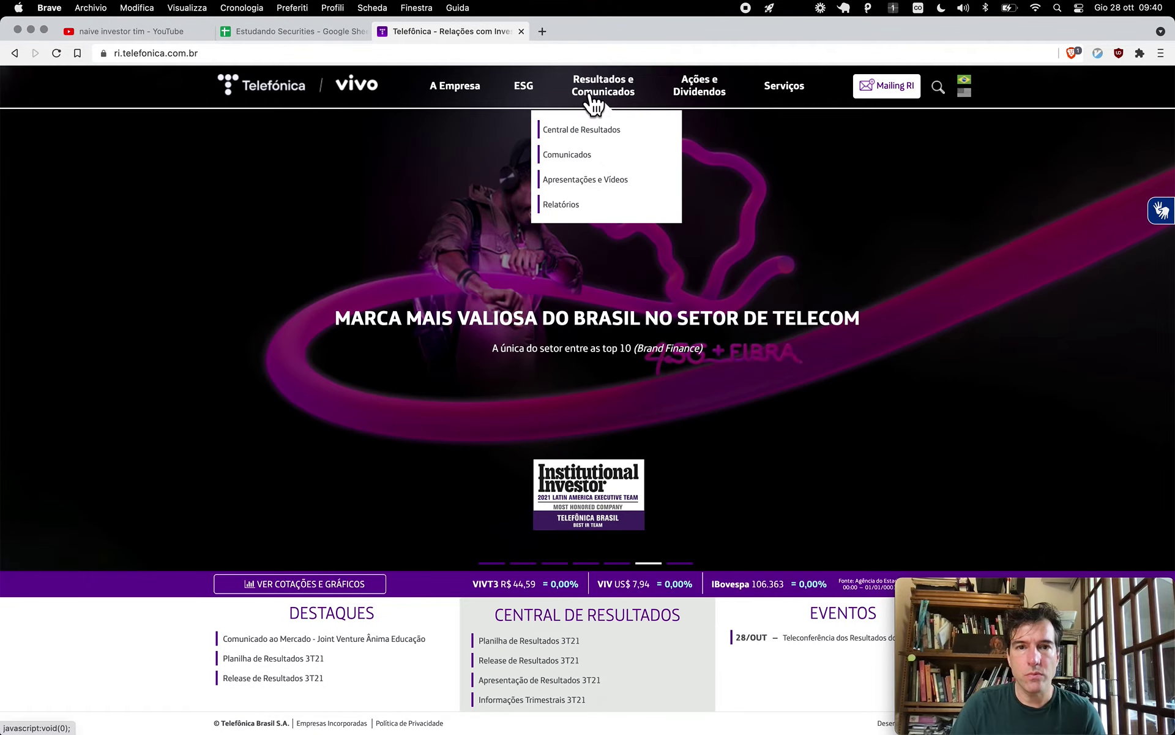
{"action": "left_click", "coordinate": [589, 140]}
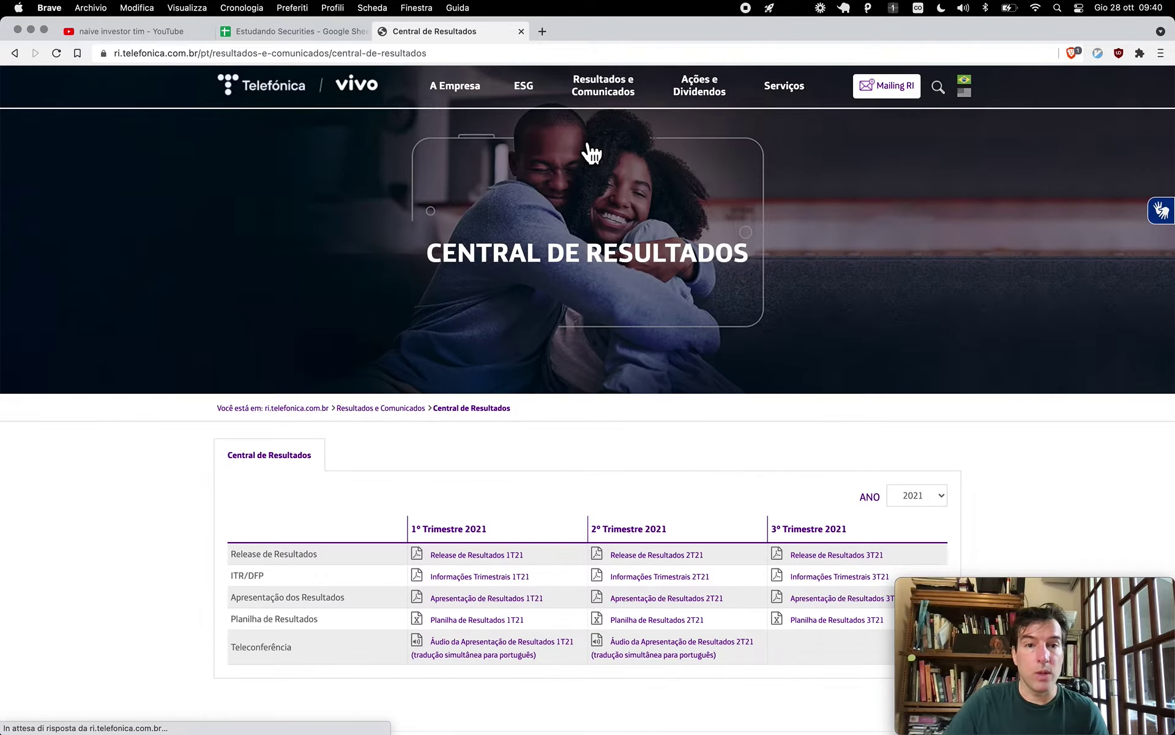
{"action": "scroll", "coordinate": [63, 526], "scroll_direction": "down", "scroll_amount": 1}
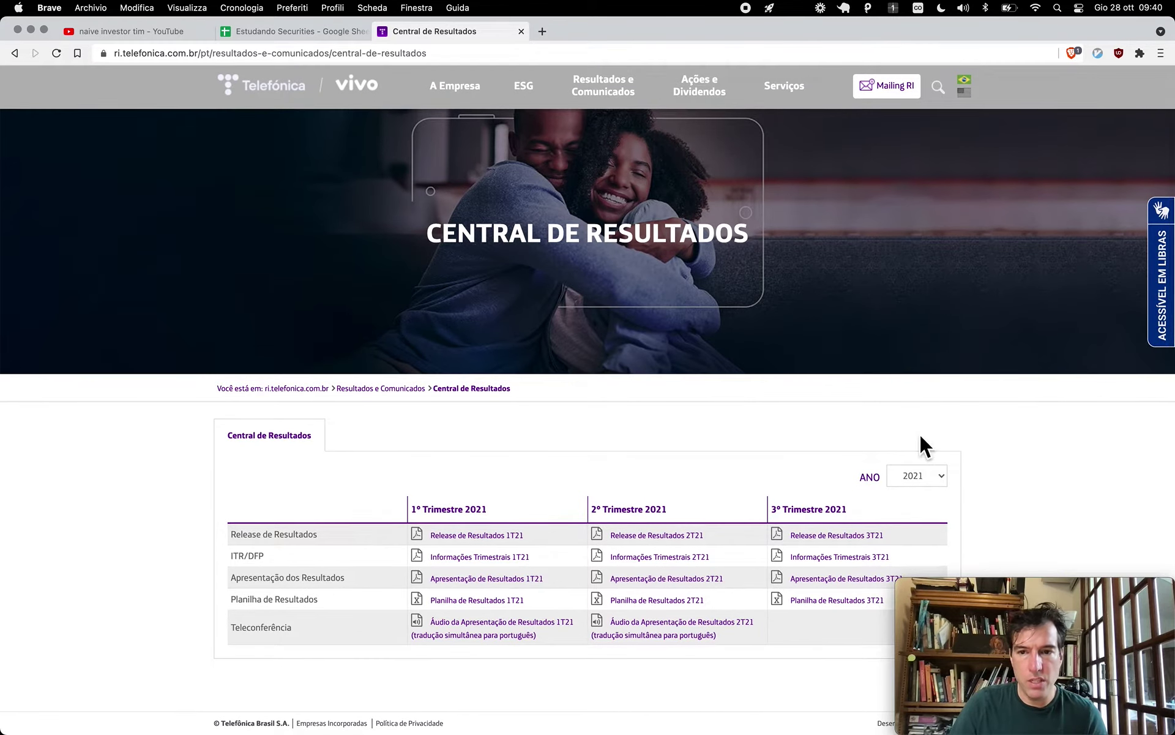
{"action": "left_click", "coordinate": [912, 477]}
{"action": "left_click", "coordinate": [902, 489]}
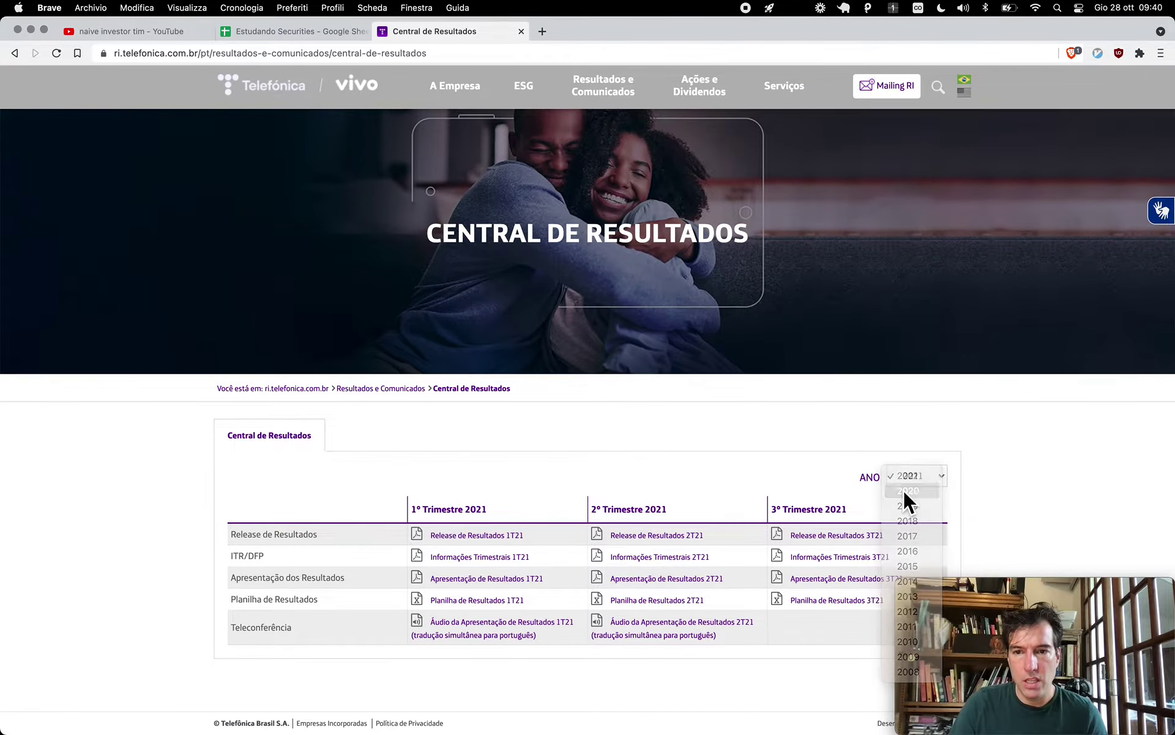
{"action": "scroll", "coordinate": [429, 595], "scroll_direction": "down", "scroll_amount": 1}
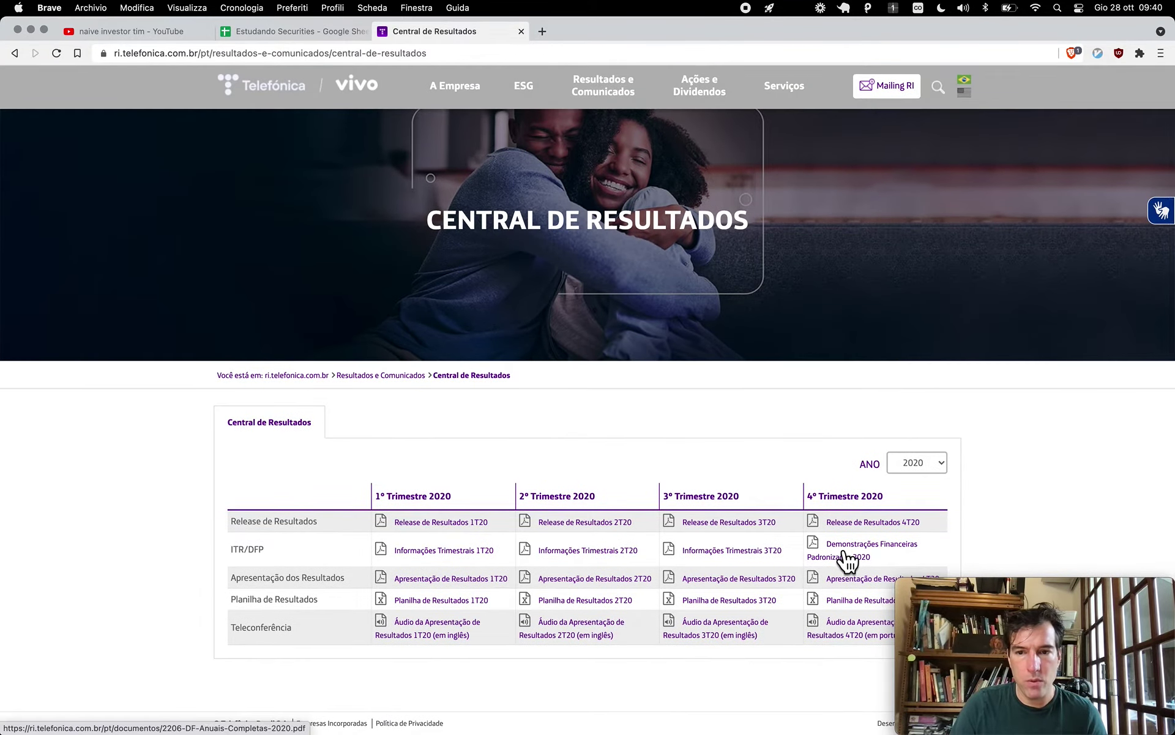
{"action": "left_click", "coordinate": [845, 554]}
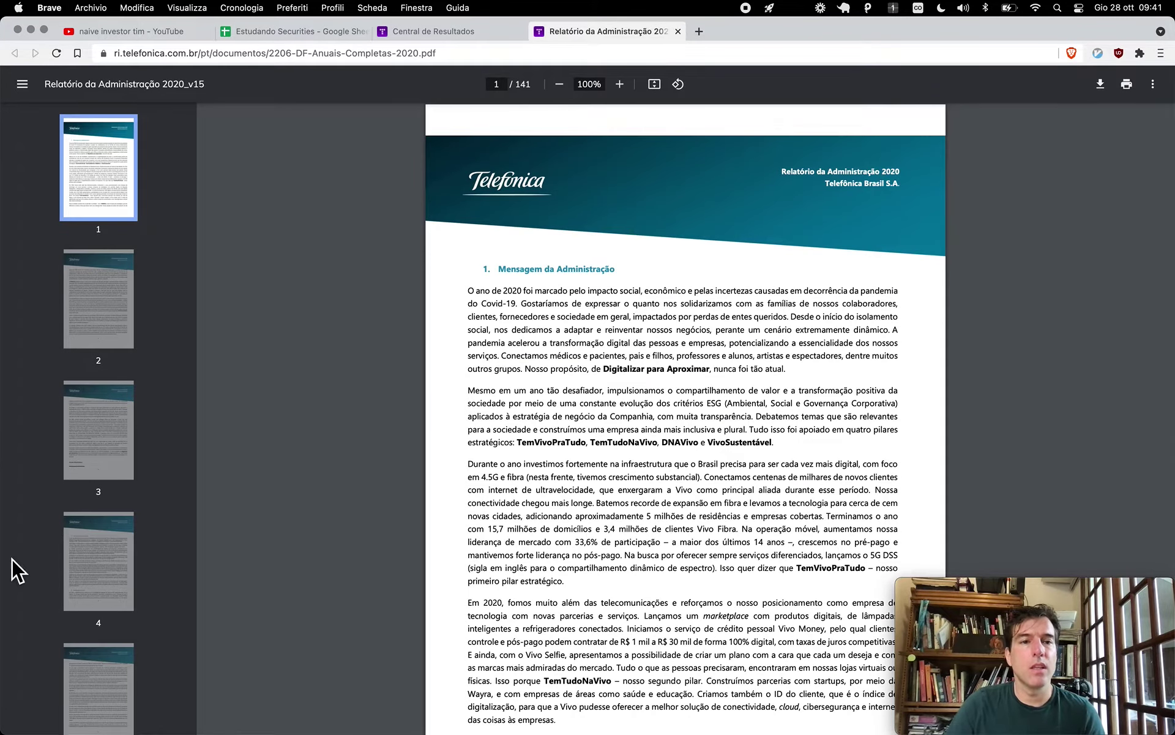
- Find the balance sheet on page 19 of the report and look over the income statement on page 20
{"action": "scroll", "coordinate": [101, 626], "scroll_direction": "down", "scroll_amount": 10}
{"action": "scroll", "coordinate": [101, 626], "scroll_direction": "down", "scroll_amount": 10}
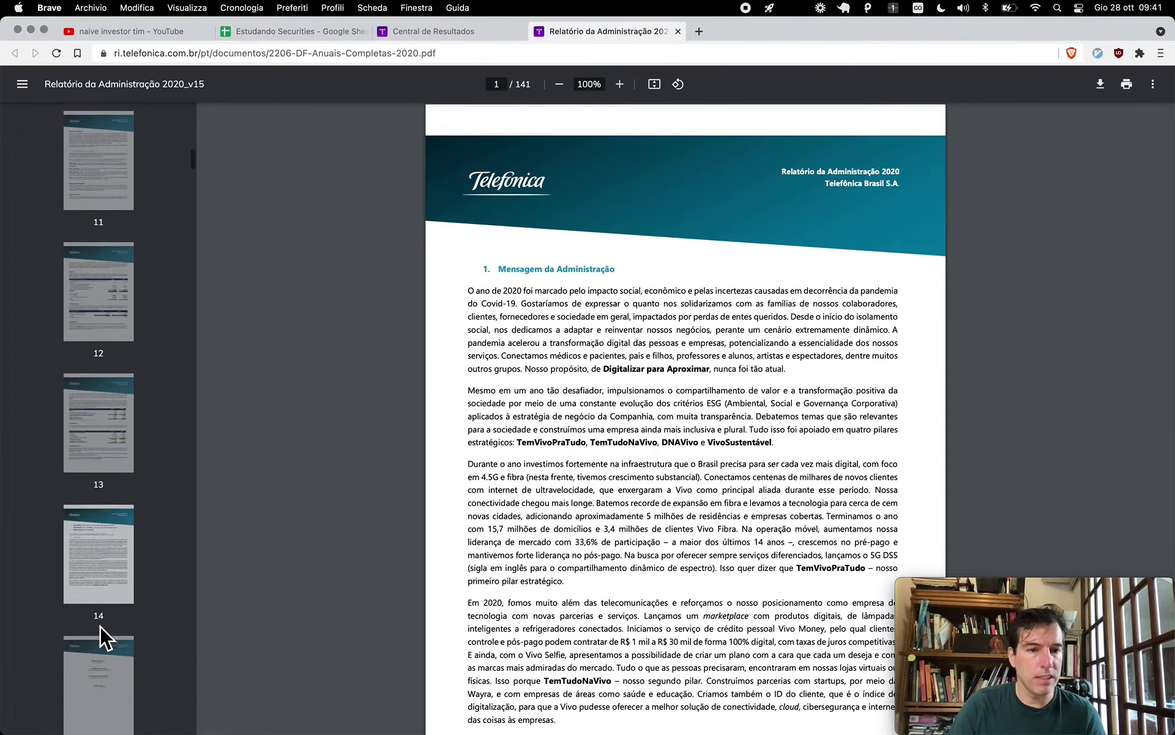
{"action": "left_click", "coordinate": [108, 311]}
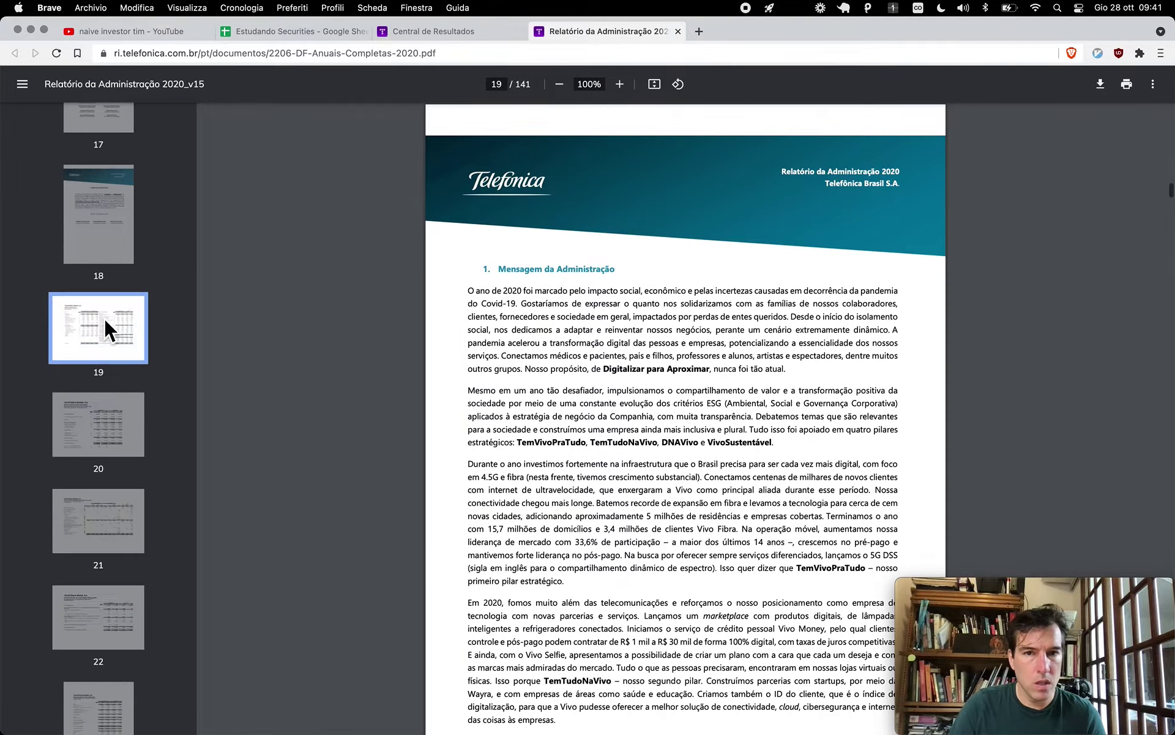
{"action": "scroll", "coordinate": [757, 363], "scroll_direction": "up", "scroll_amount": 5}
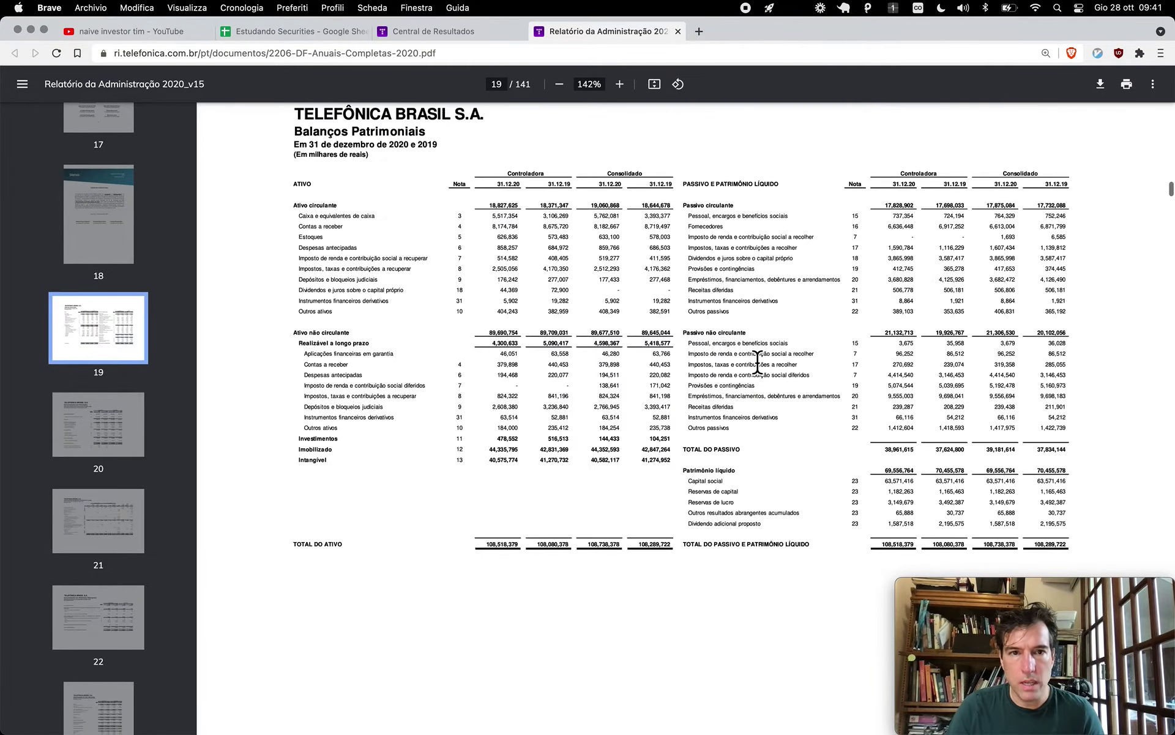
{"action": "scroll", "coordinate": [757, 363], "scroll_direction": "down", "scroll_amount": 5}
{"action": "scroll", "coordinate": [757, 363], "scroll_direction": "down", "scroll_amount": 4}
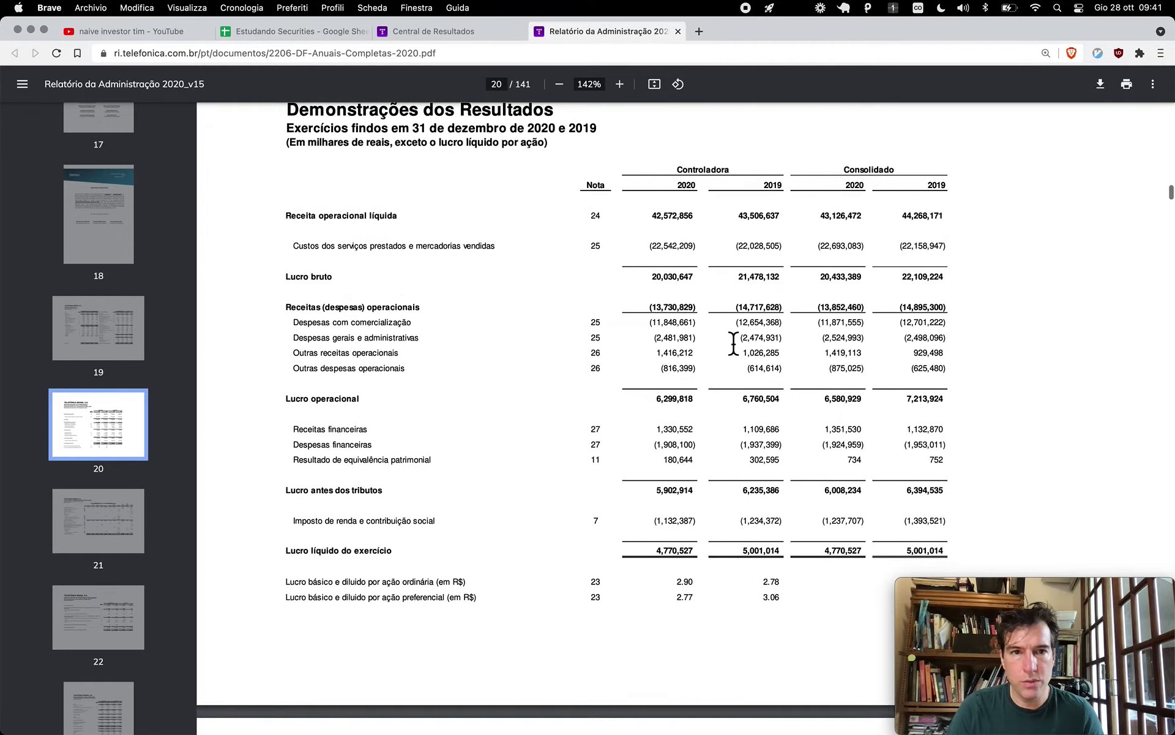
- Examine the consolidated 31.12.20 liabilities and Patrimônio líquido figures in the page 19 balance sheet at close range
{"action": "scroll", "coordinate": [450, 427], "scroll_direction": "up", "scroll_amount": 10}
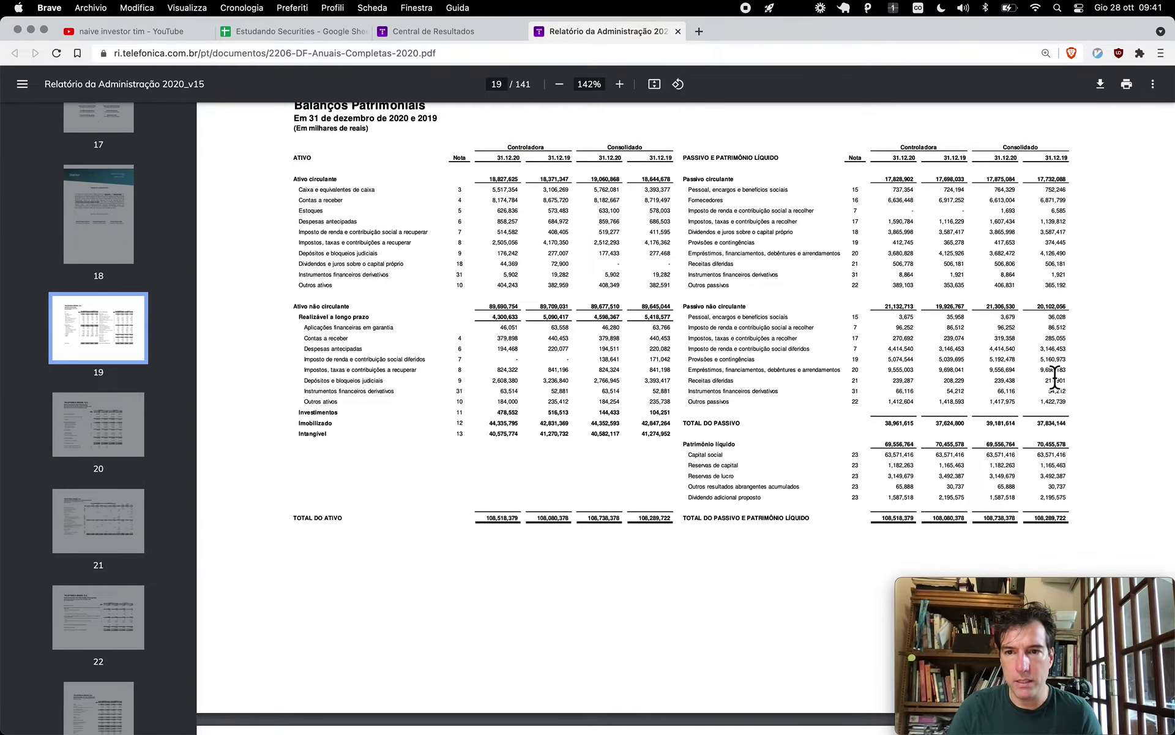
{"action": "scroll", "coordinate": [1054, 374], "scroll_direction": "up", "scroll_amount": 5}
{"action": "scroll", "coordinate": [527, 438], "scroll_direction": "down", "scroll_amount": 2}
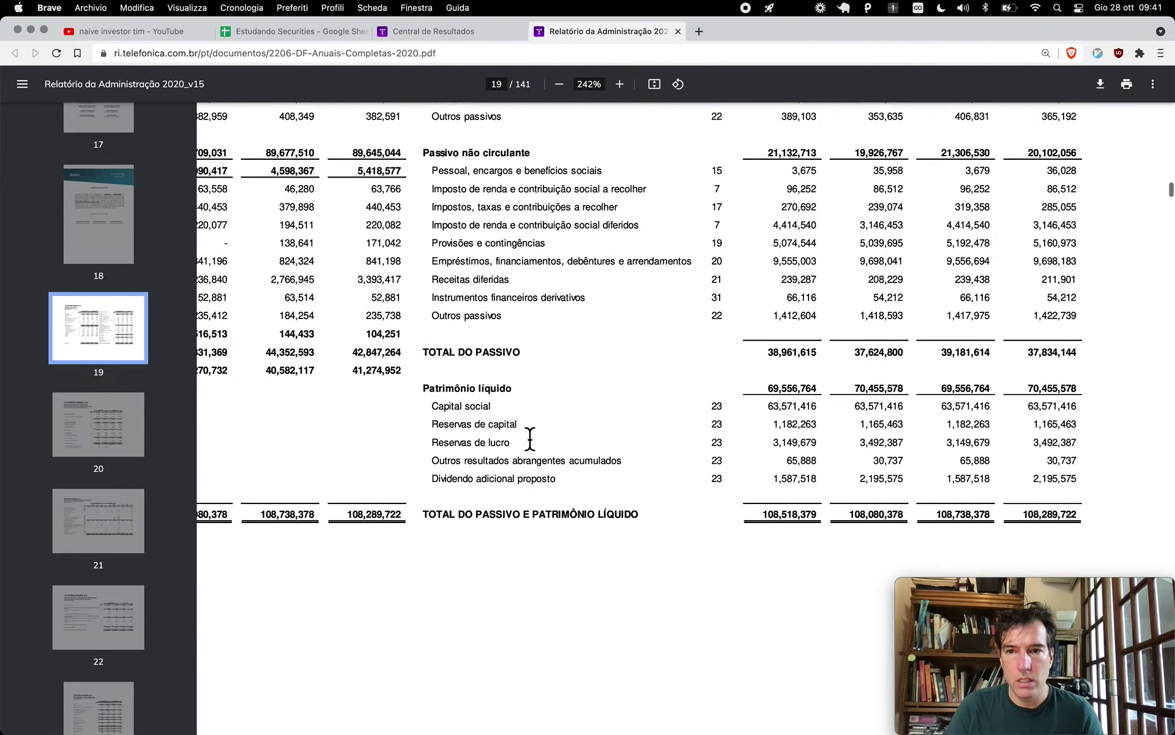
{"action": "scroll", "coordinate": [875, 233], "scroll_direction": "up", "scroll_amount": 4}
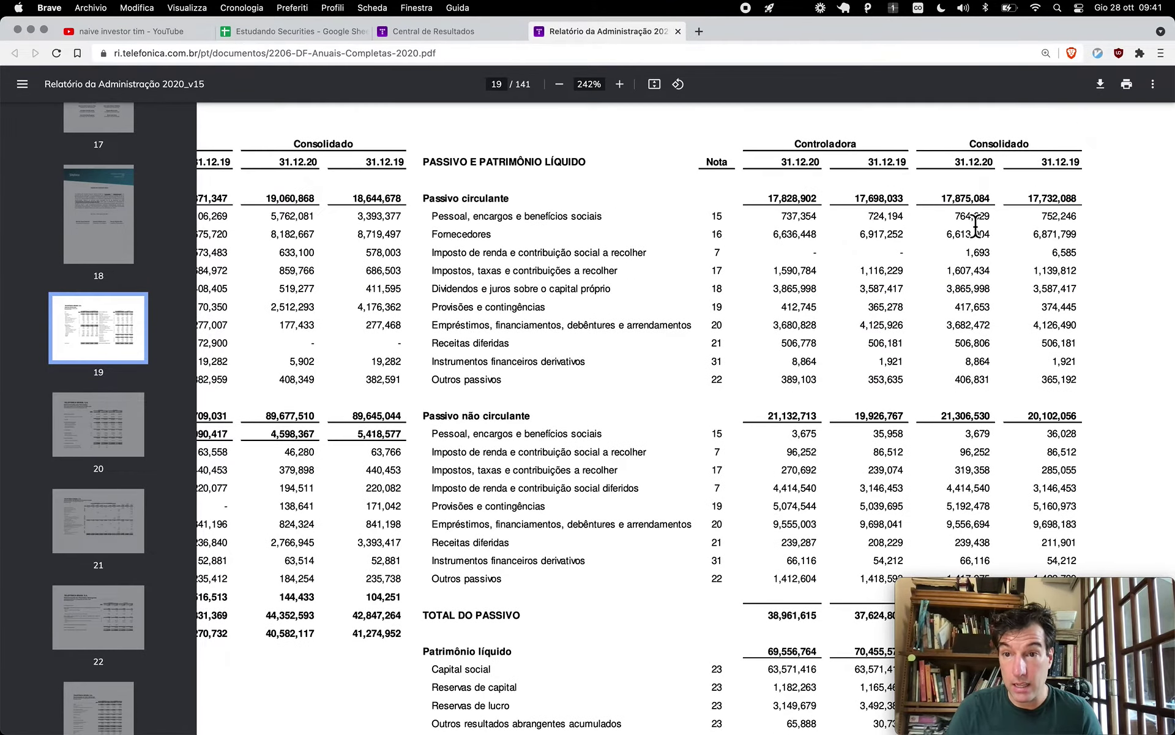
{"action": "scroll", "coordinate": [979, 355], "scroll_direction": "down", "scroll_amount": 5}
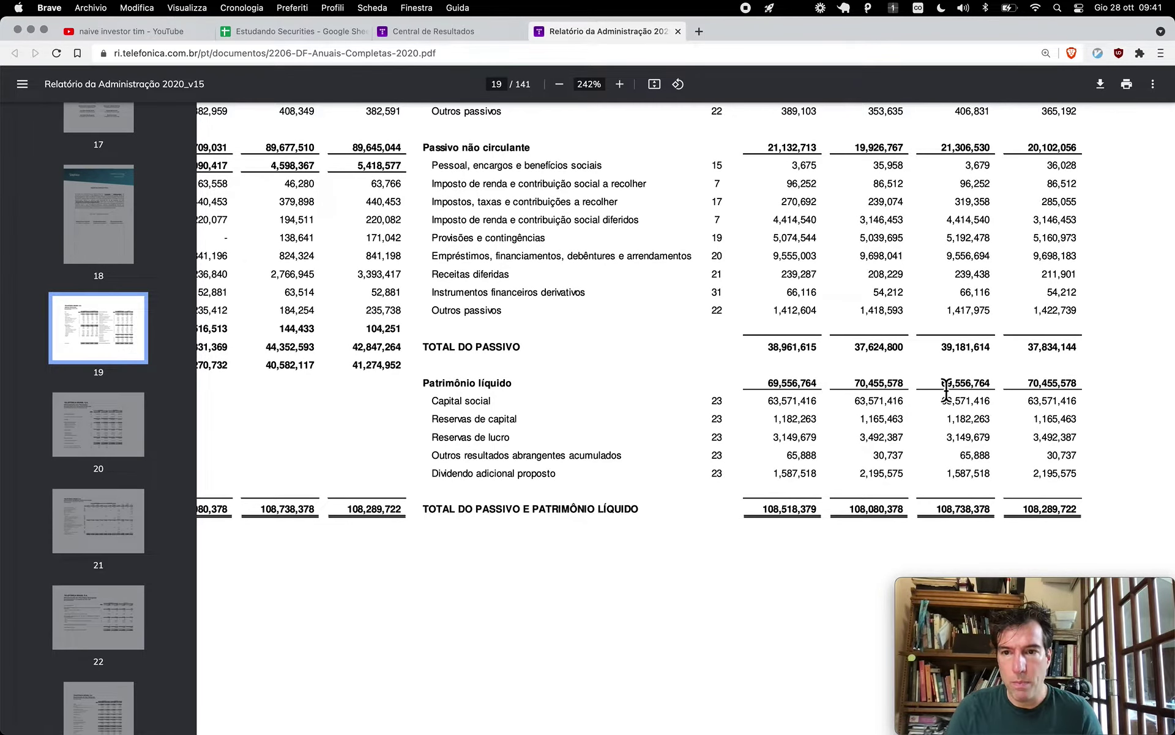
{"action": "scroll", "coordinate": [857, 398], "scroll_direction": "right", "scroll_amount": 1}
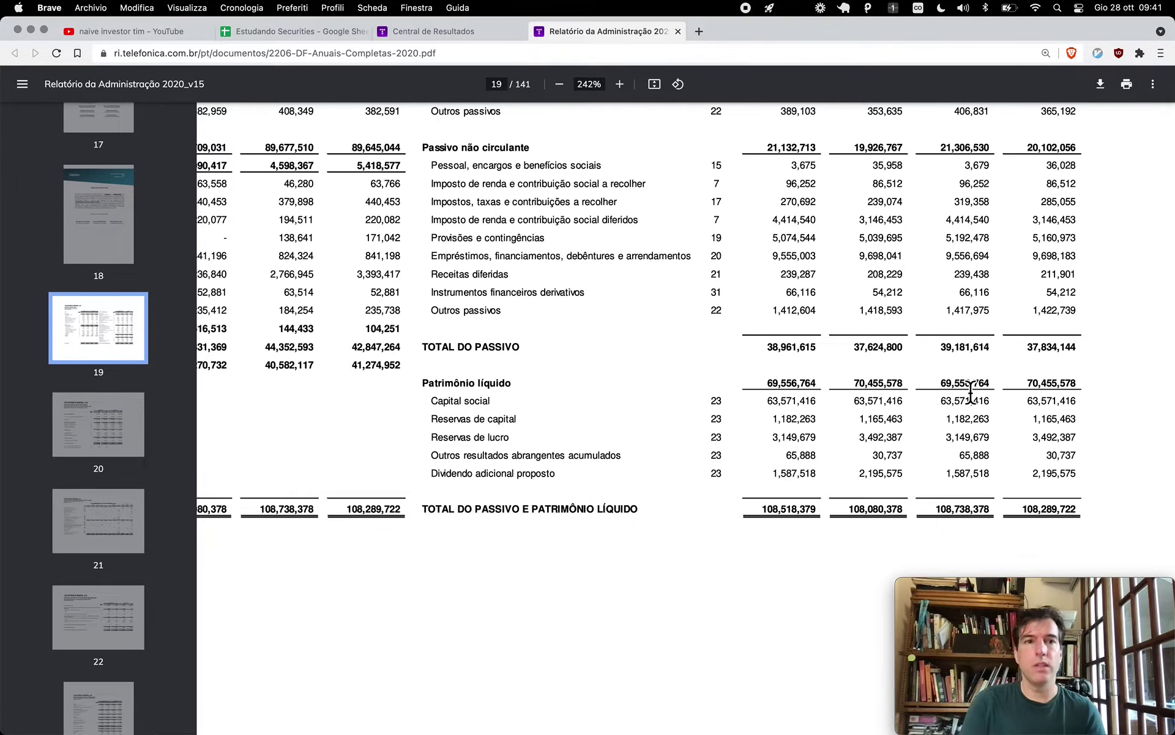
- In the Estudando Securities spreadsheet, enter 69557 as Telefônica's Net Equity for period 20
{"action": "key", "text": "super+2"}
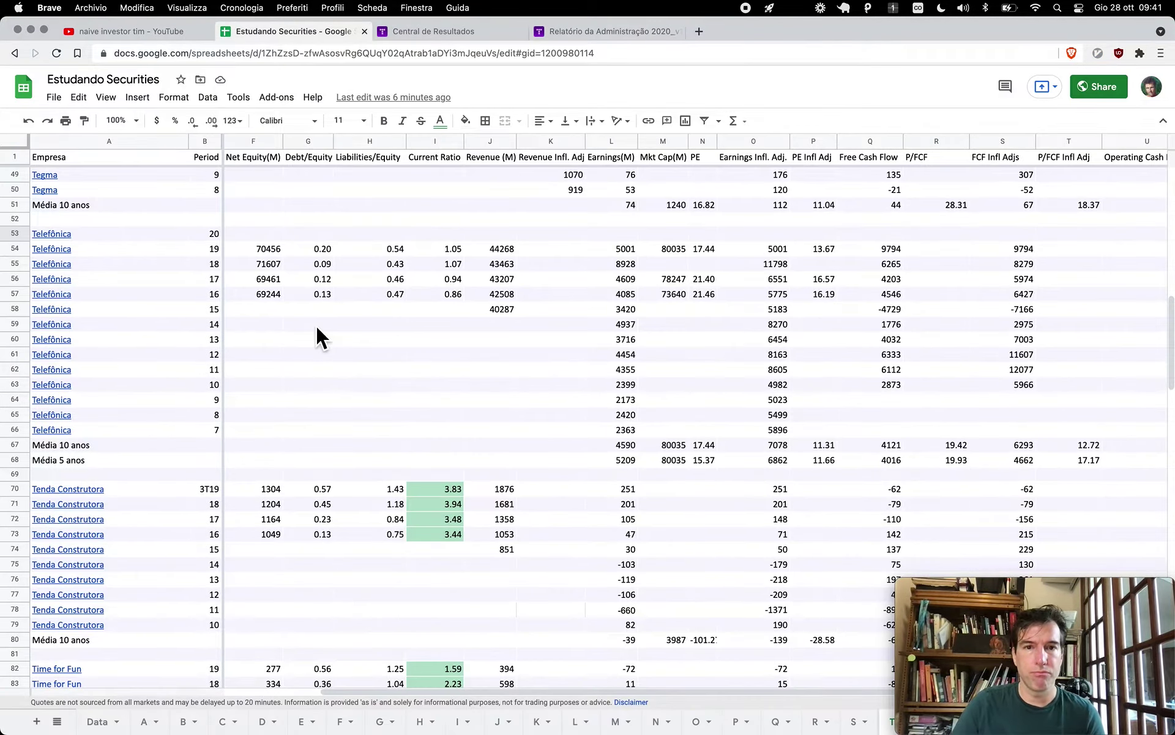
{"action": "scroll", "coordinate": [317, 330], "scroll_direction": "left", "scroll_amount": 5}
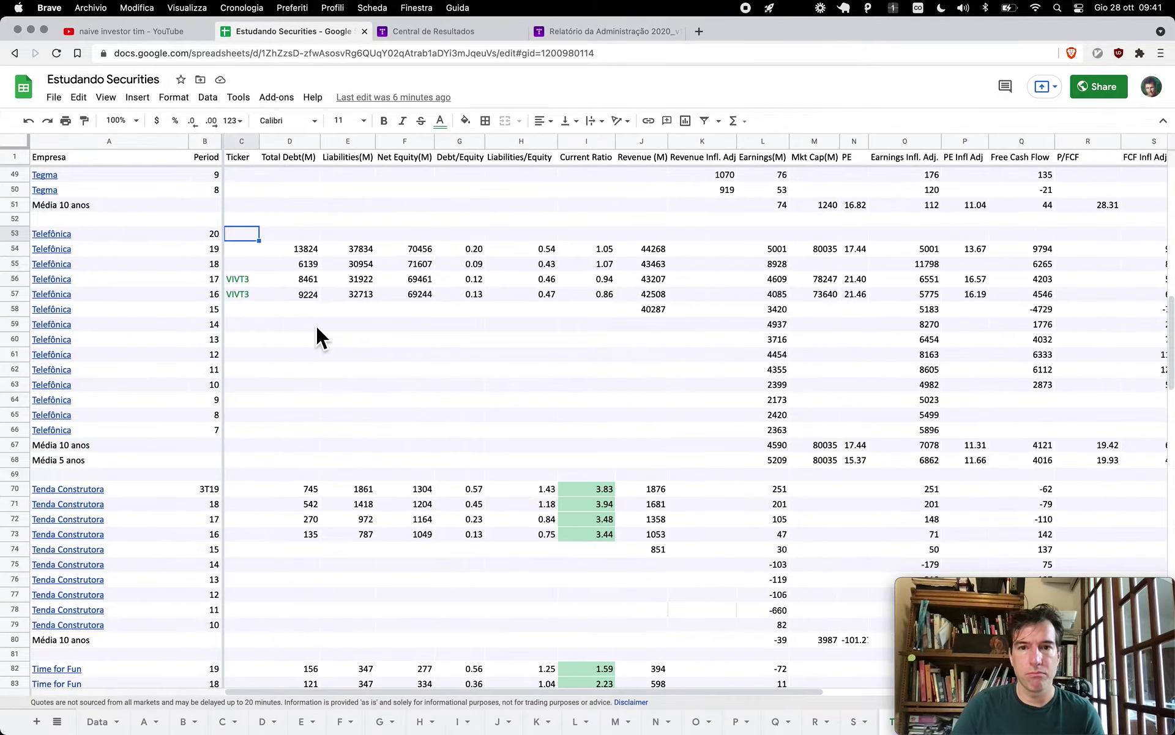
{"action": "left_click", "coordinate": [422, 233]}
{"action": "type", "text": "69557"}
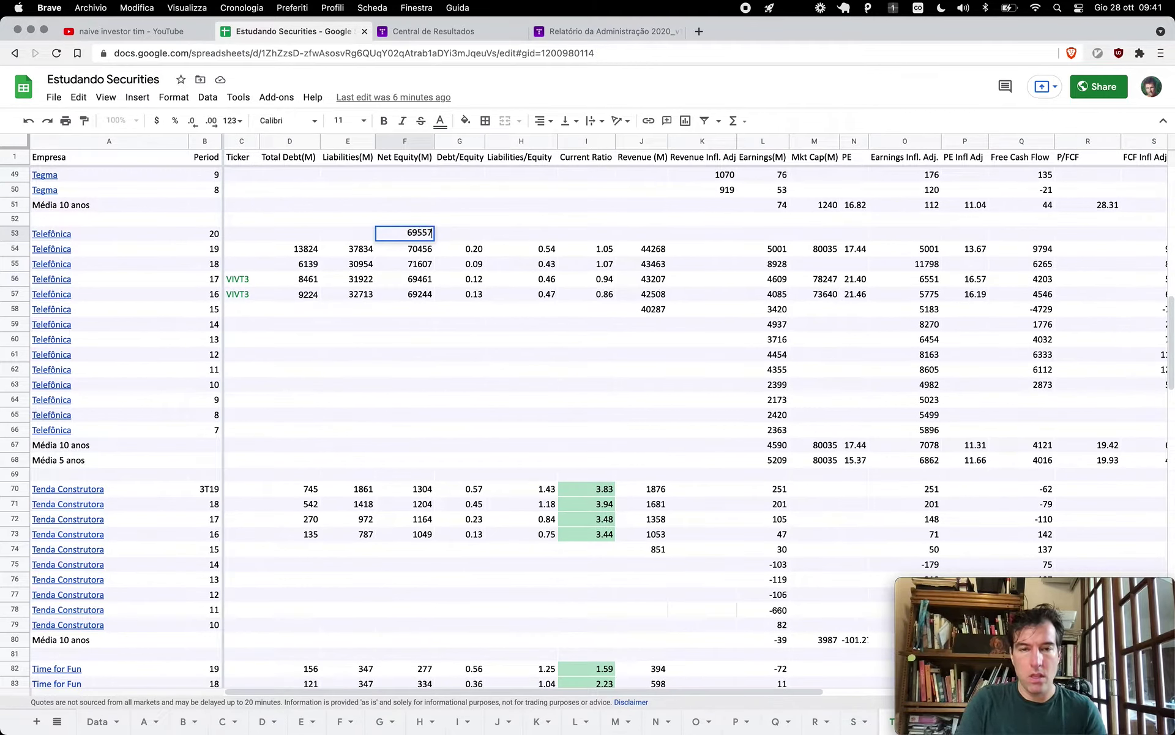
{"action": "key", "text": "Return"}
{"action": "key", "text": "Down"}
{"action": "key", "text": "Up"}
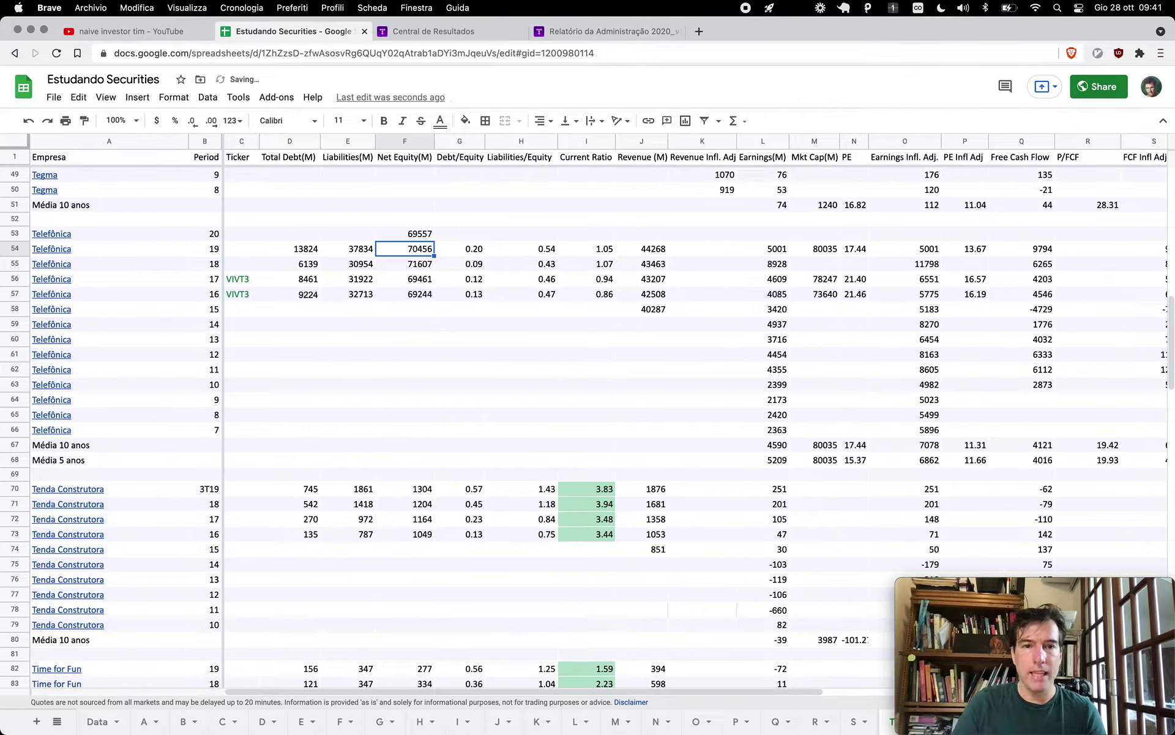
{"action": "key", "text": "Up"}
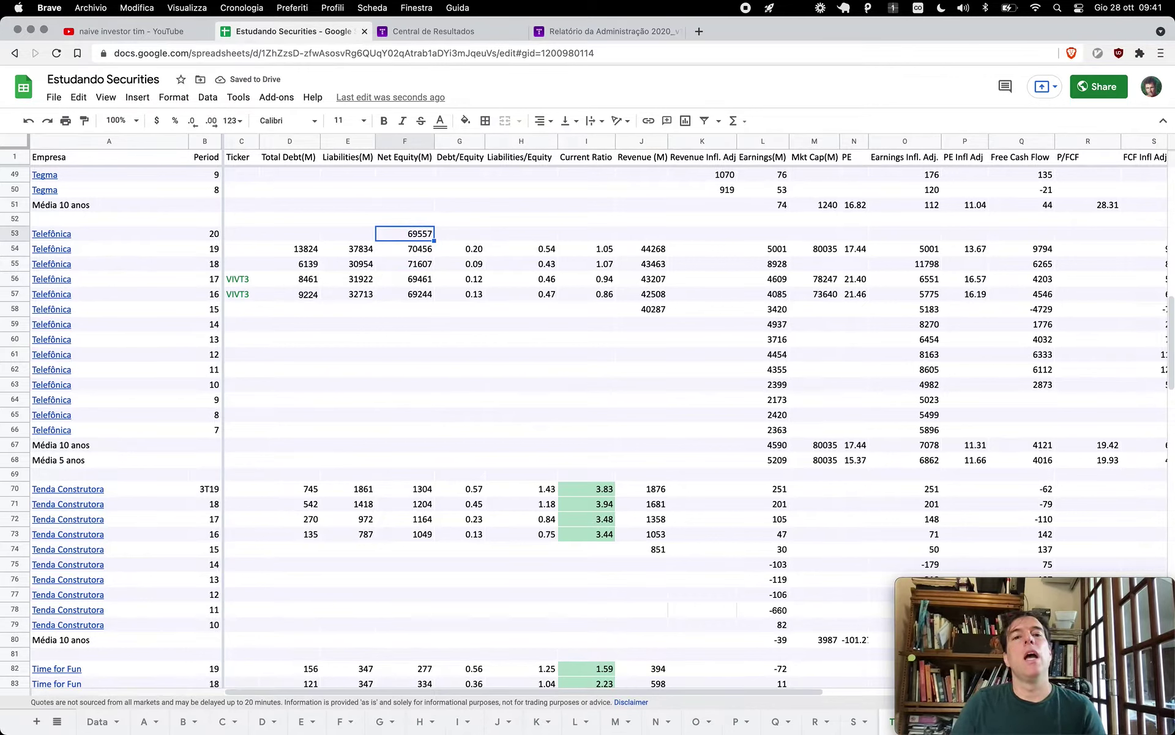
- Return to the report's balance sheet and, in the Calculator, add the consolidated 2020 current and non-current liabilities: 17875 + 21307
{"action": "key", "text": "ctrl+Tab"}
{"action": "key", "text": "ctrl+Tab"}
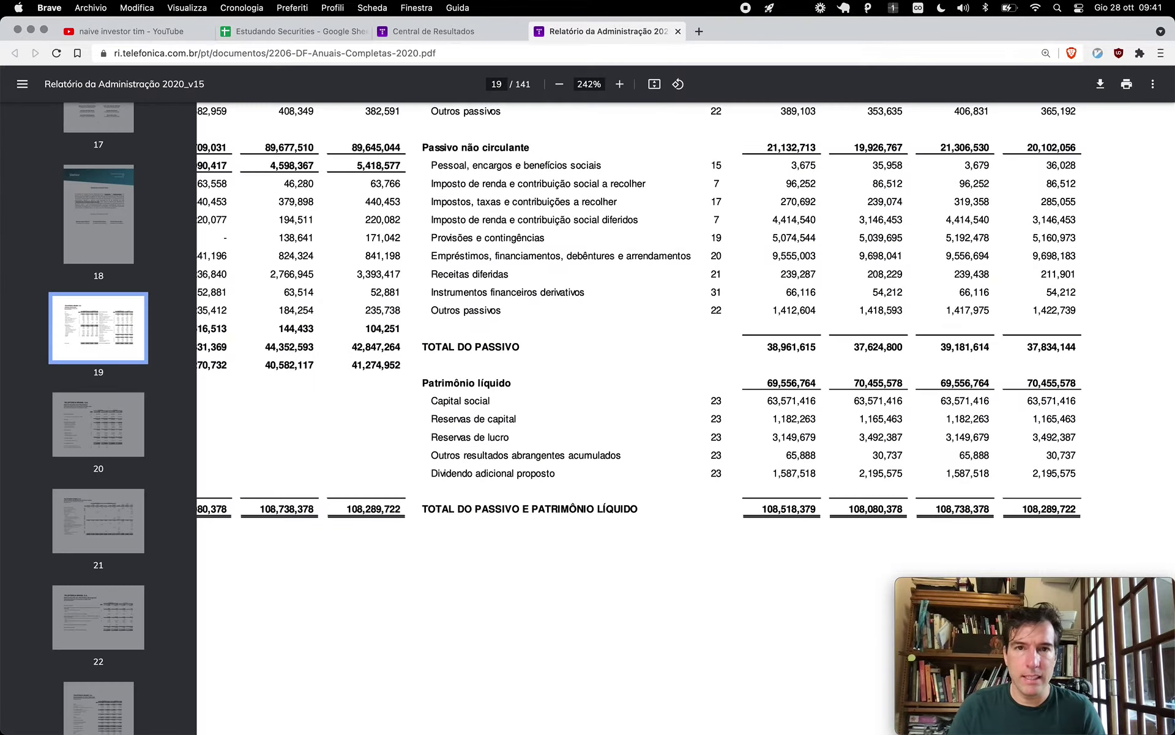
{"action": "scroll", "coordinate": [496, 230], "scroll_direction": "up", "scroll_amount": 5}
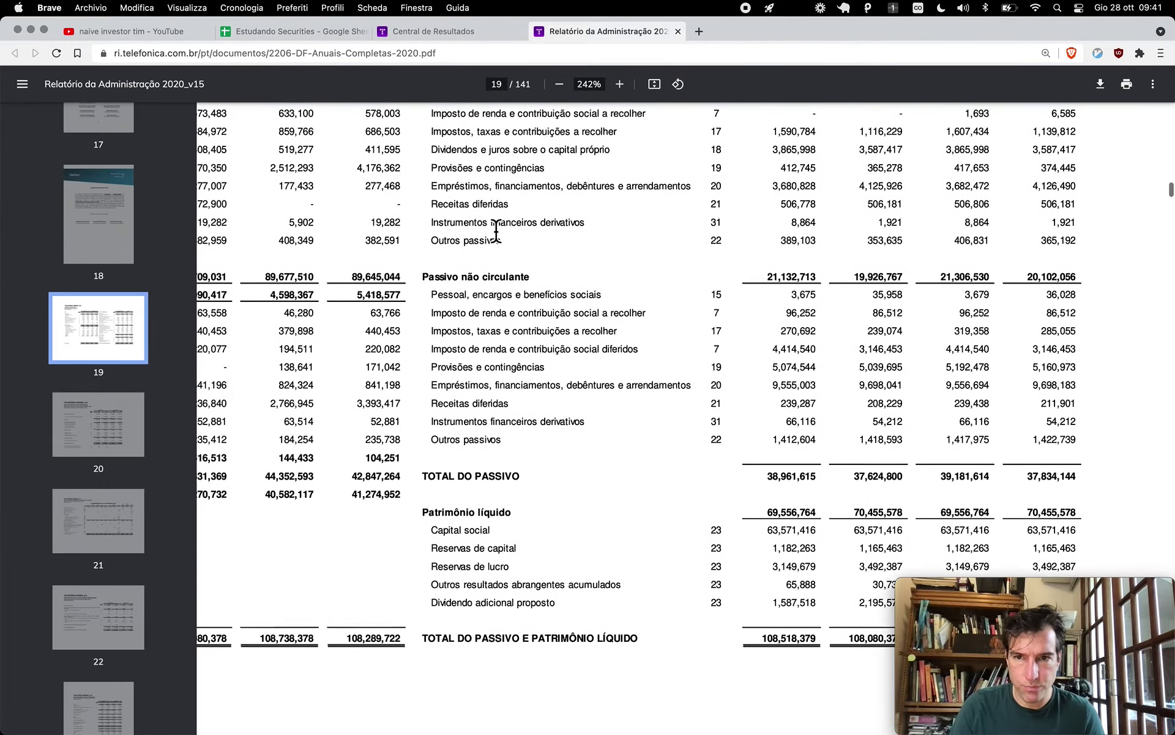
{"action": "key", "text": "super+Tab"}
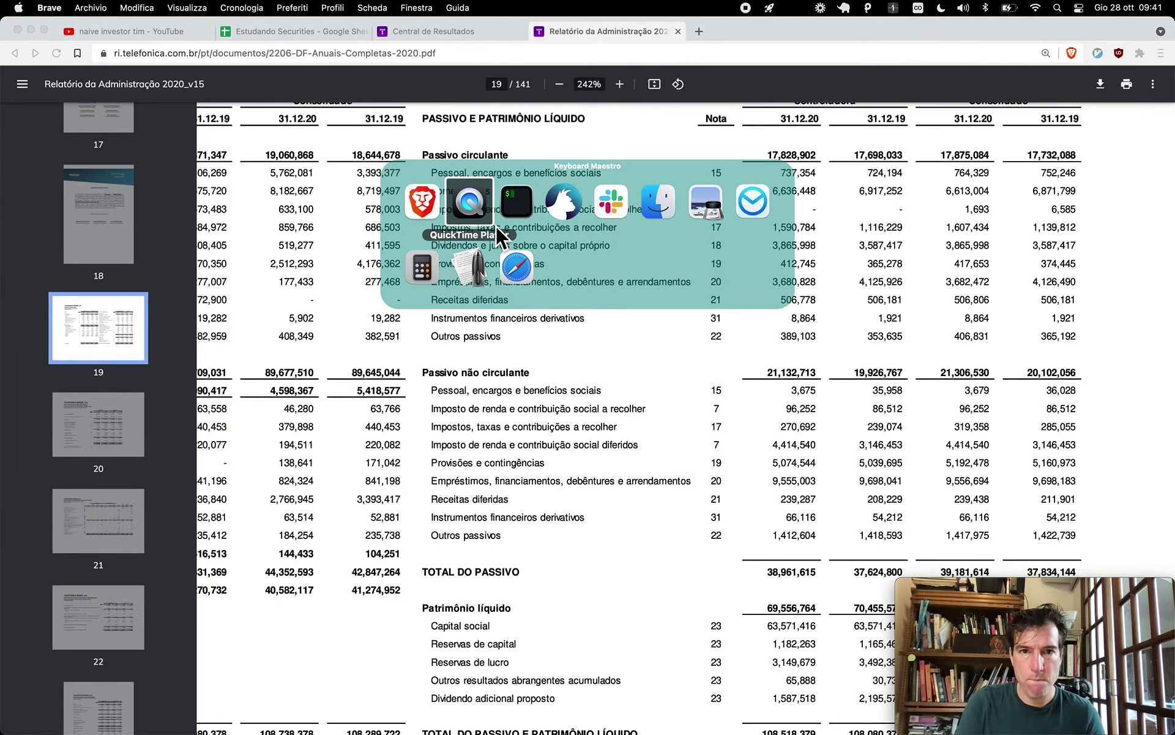
{"action": "key", "text": "Left"}
{"action": "key", "text": "Down"}
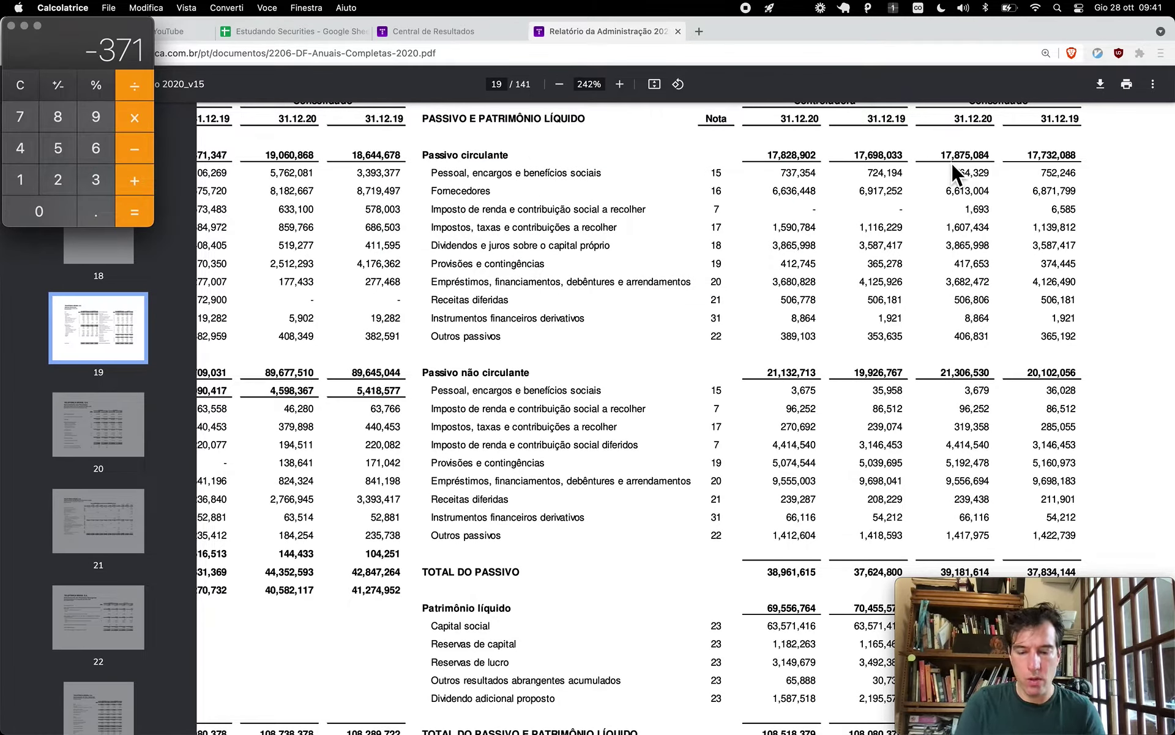
{"action": "type", "text": "17875"}
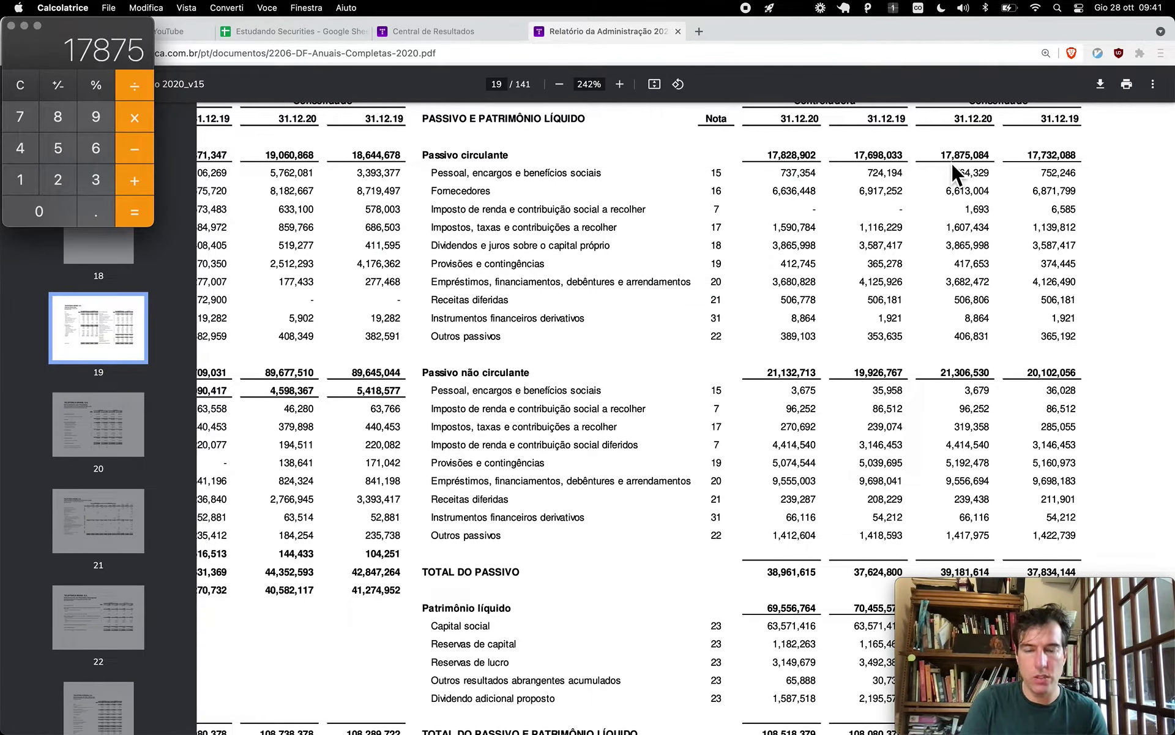
{"action": "type", "text": "+"}
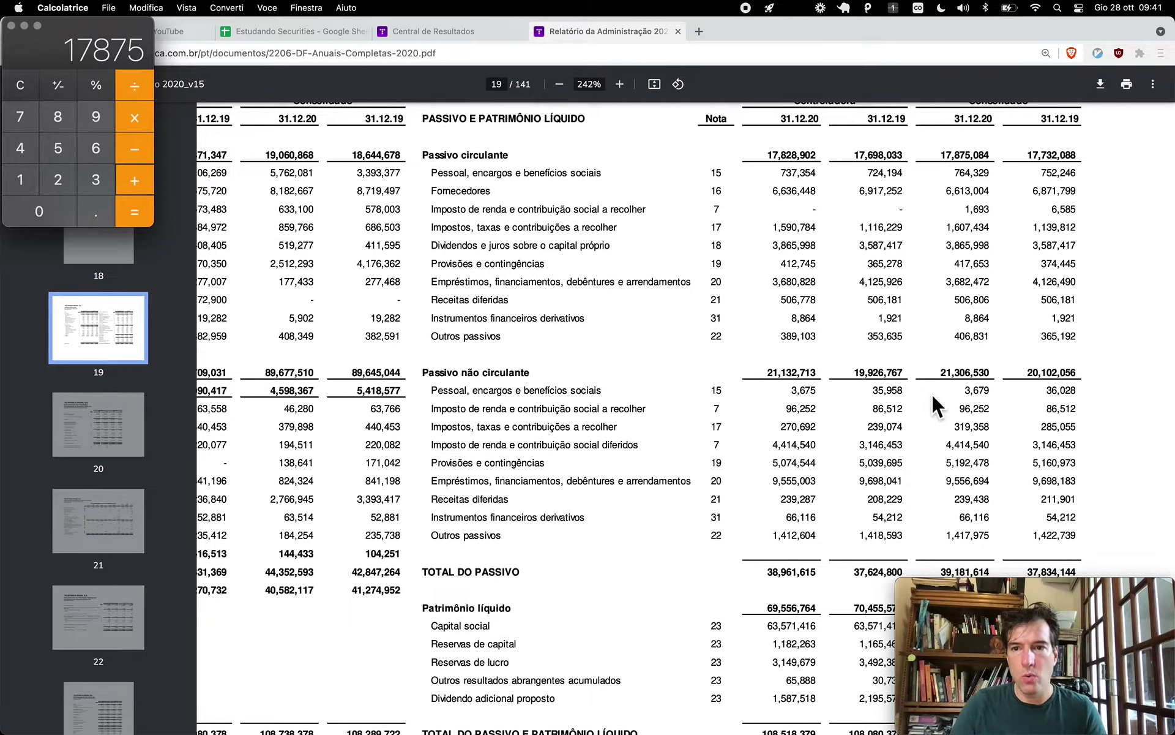
{"action": "type", "text": "21"}
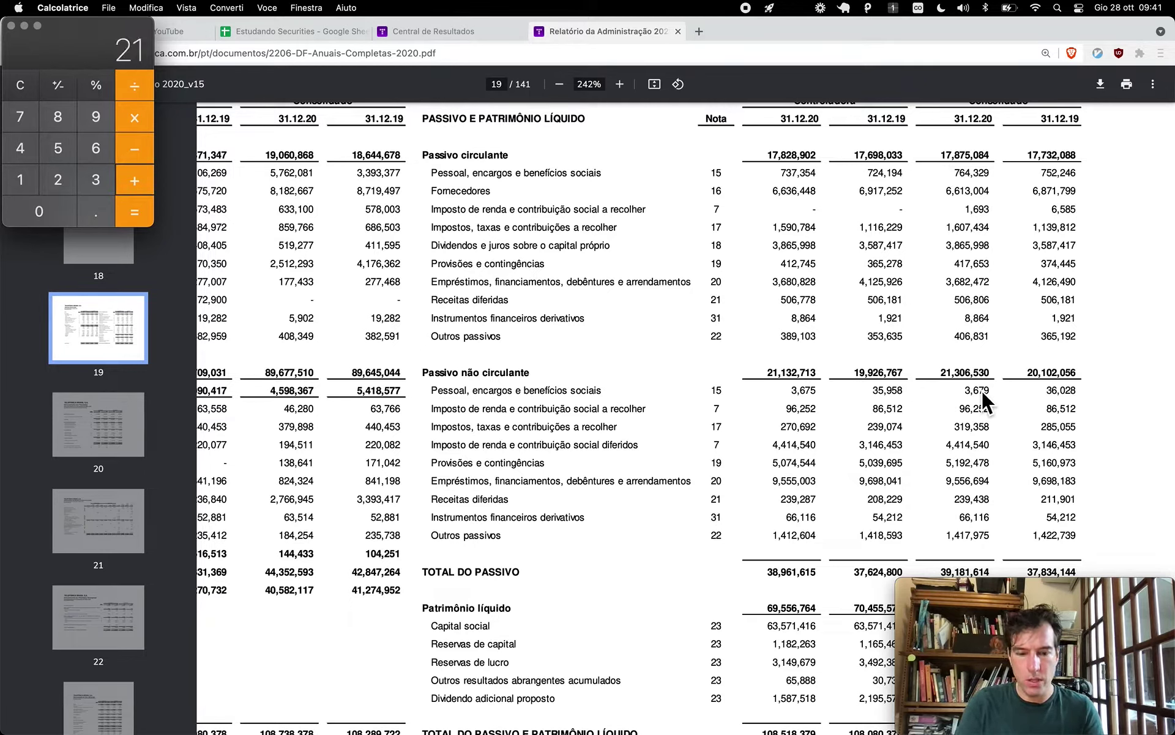
{"action": "type", "text": "307"}
{"action": "key", "text": "Return"}
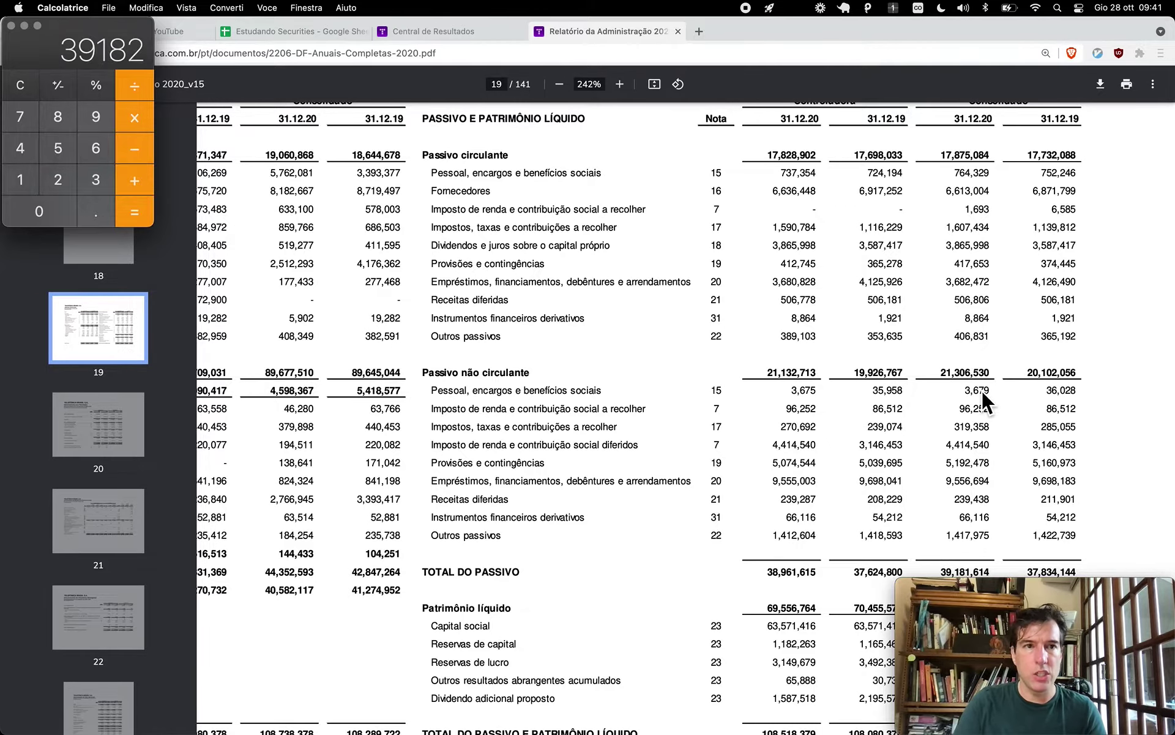
- In the Estudando Securities spreadsheet, enter 39182 as Telefônica's Liabilities for period 20
{"action": "key", "text": "super+Tab"}
{"action": "key", "text": "super+2"}
{"action": "type", "text": "39182"}
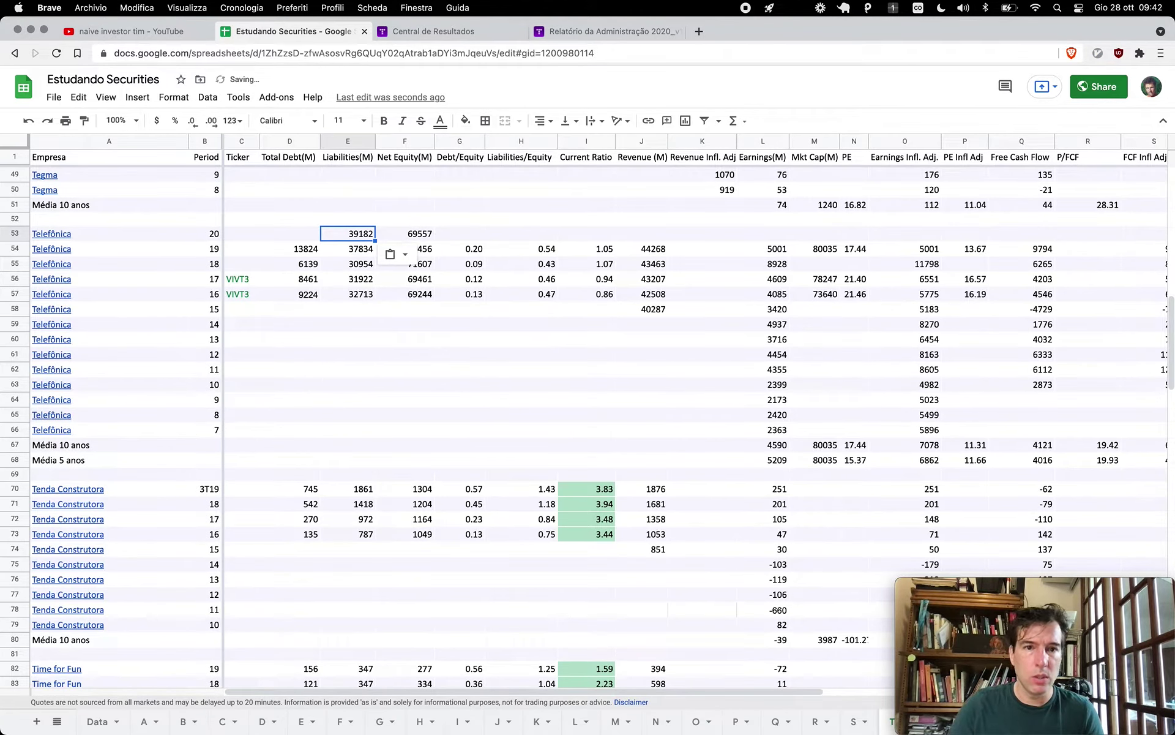
{"action": "left_click", "coordinate": [348, 249]}
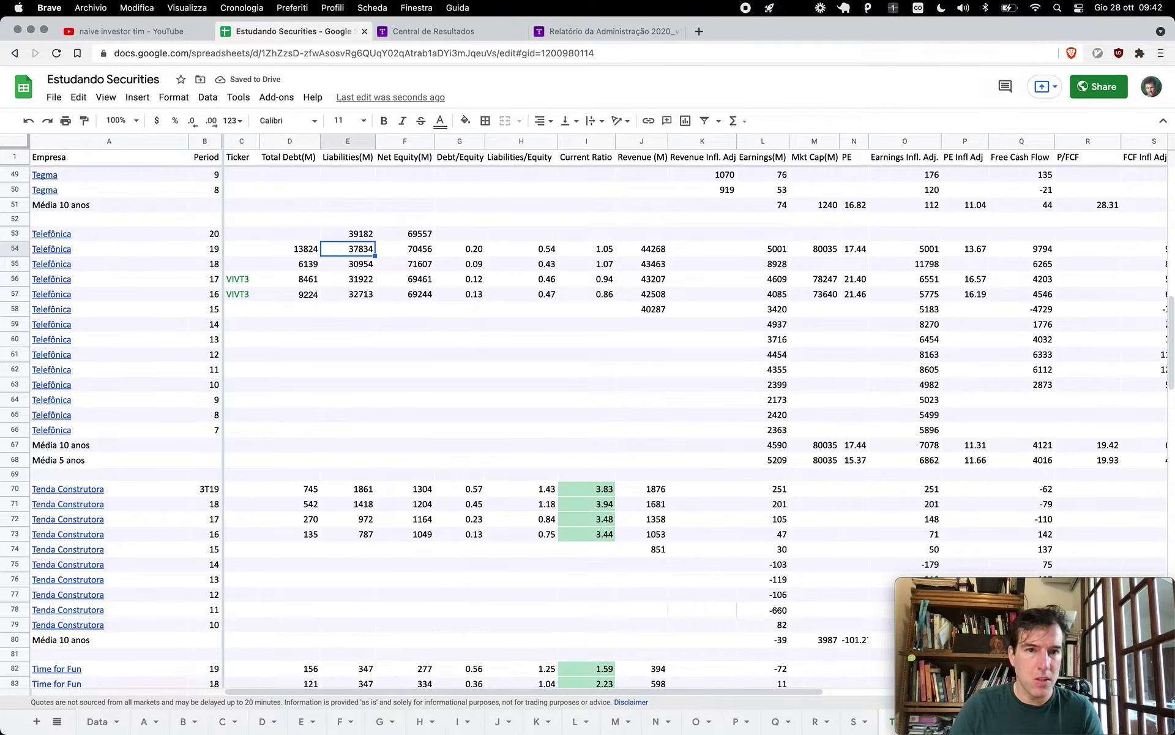
- Return to the report's balance sheet and, in the Calculator, add the consolidated 2020 current and non-current loans and leases: 3682 + 9557
{"action": "key", "text": "ctrl+Tab"}
{"action": "key", "text": "ctrl+Tab"}
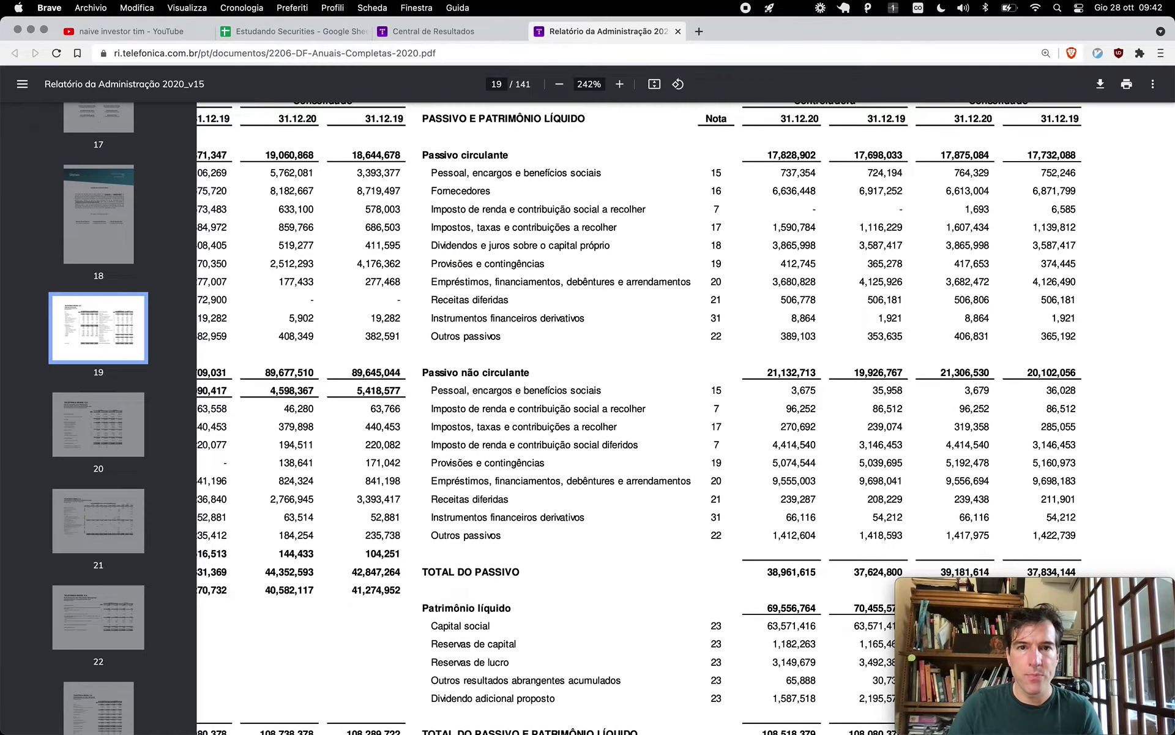
{"action": "key", "text": "super+Tab"}
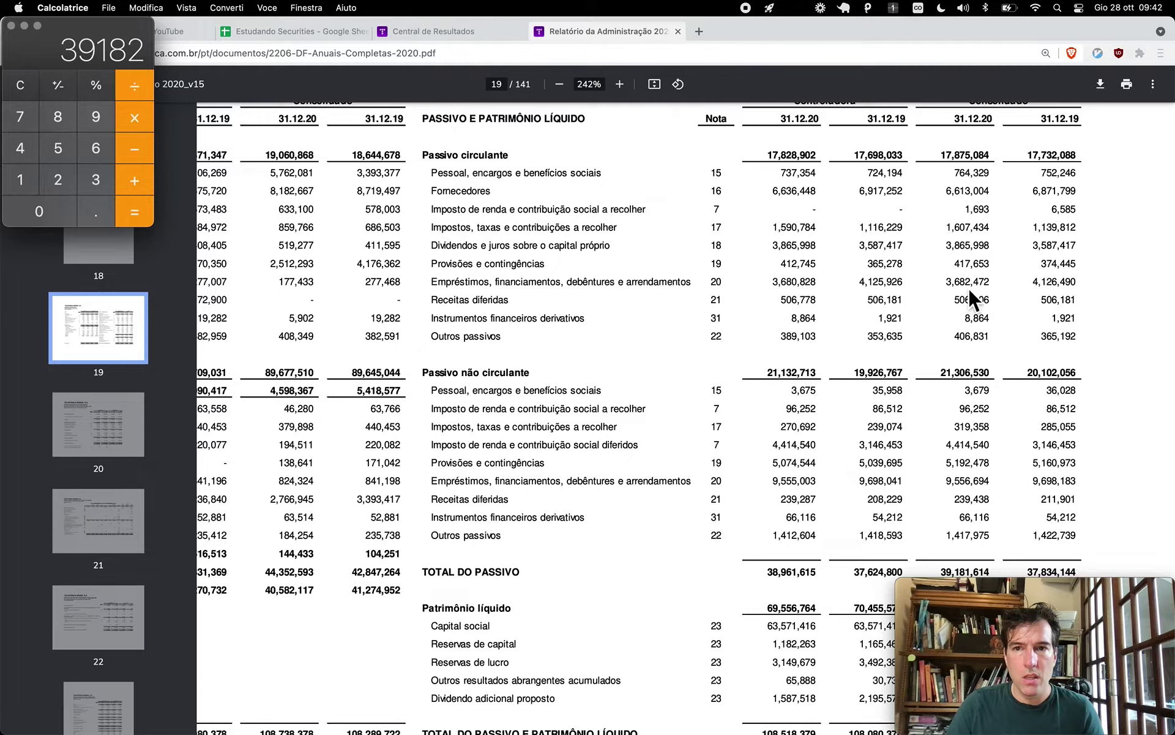
{"action": "type", "text": "3682"}
{"action": "key", "text": "plus"}
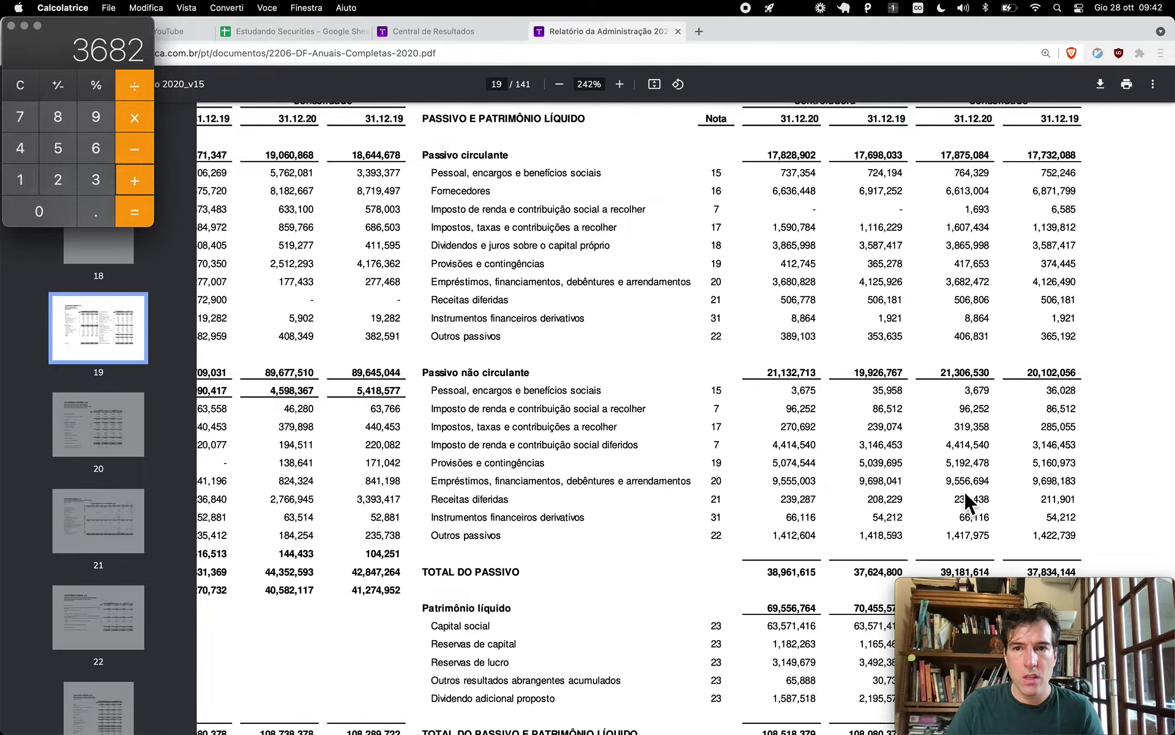
{"action": "type", "text": "9557"}
{"action": "key", "text": "Return"}
{"action": "key", "text": "super+Tab"}
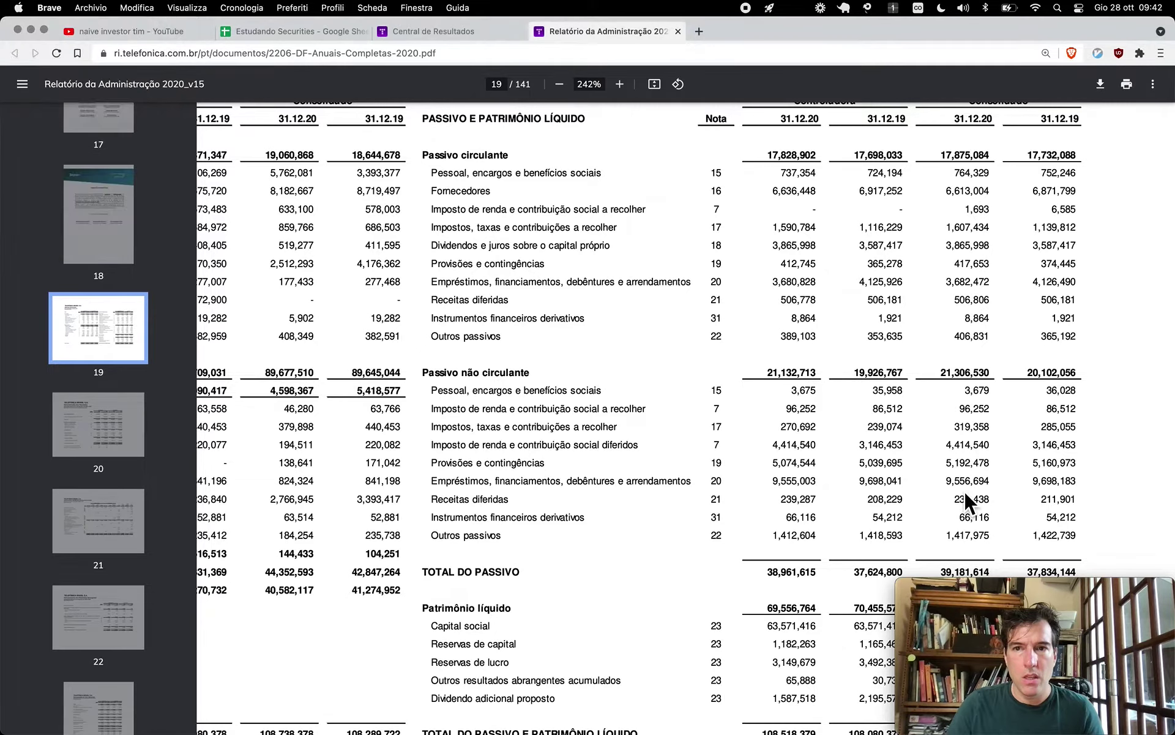
- Back in the Estudando Securities spreadsheet, enter 13239 as Telefônica's Total Debt for period 20
{"action": "key", "text": "ctrl+Tab"}
{"action": "key", "text": "ctrl+Tab"}
{"action": "type", "text": "13239"}
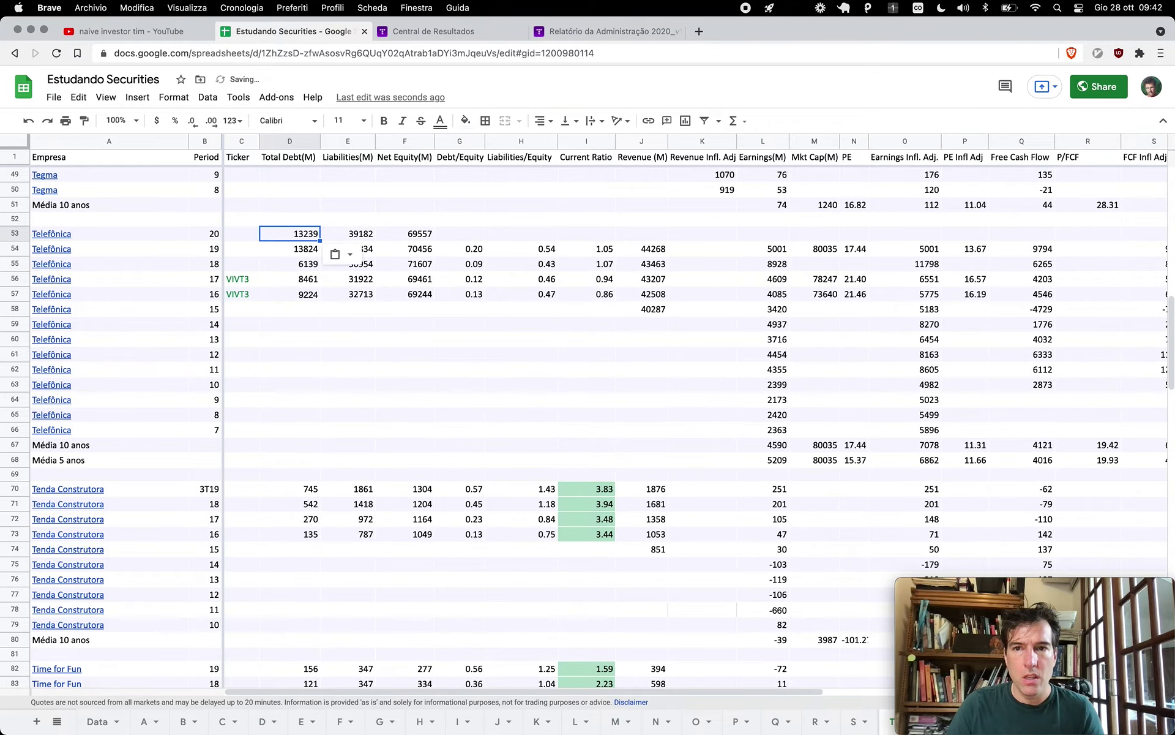
{"action": "key", "text": "Right"}
{"action": "key", "text": "Right"}
{"action": "key", "text": "Left"}
{"action": "key", "text": "Left"}
{"action": "key", "text": "Right"}
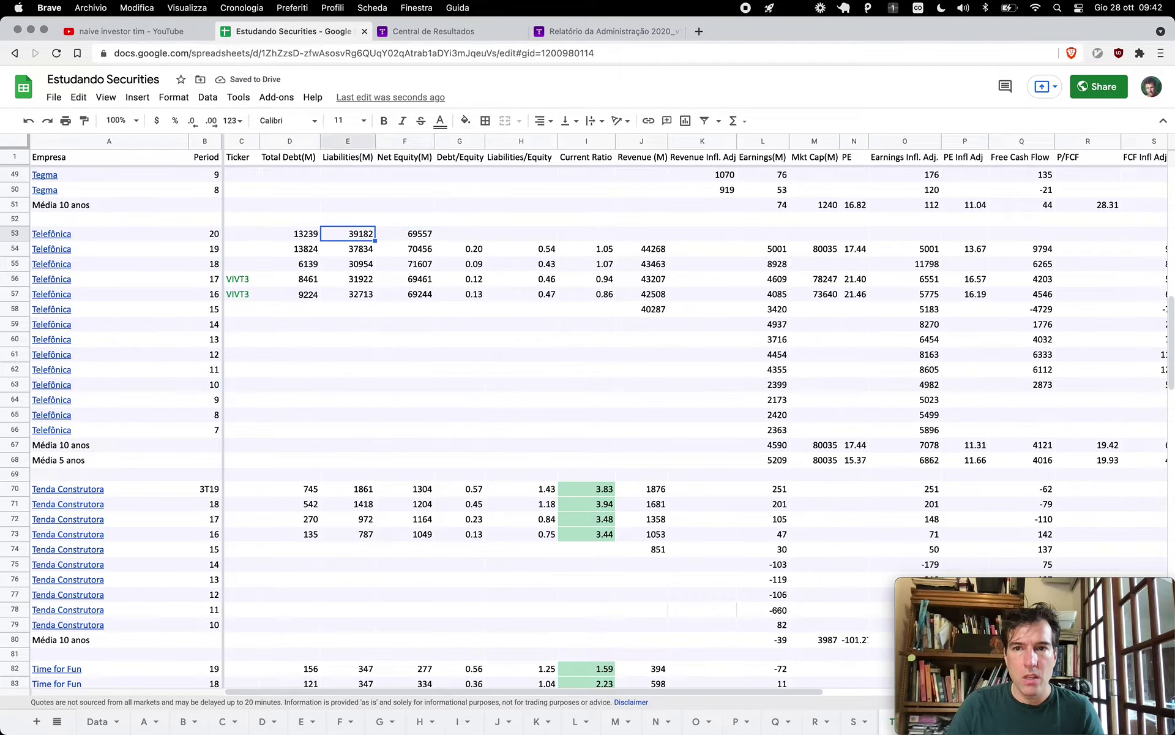
- Copy Telefônica's Debt/Equity and Liabilities/Equity formulas from the period 19 row into the period 20 row
{"action": "key", "text": "Right"}
{"action": "key", "text": "Right"}
{"action": "key", "text": "Down"}
{"action": "key", "text": "shift+Right"}
{"action": "key", "text": "super+c"}
{"action": "key", "text": "Up"}
{"action": "key", "text": "super+v"}
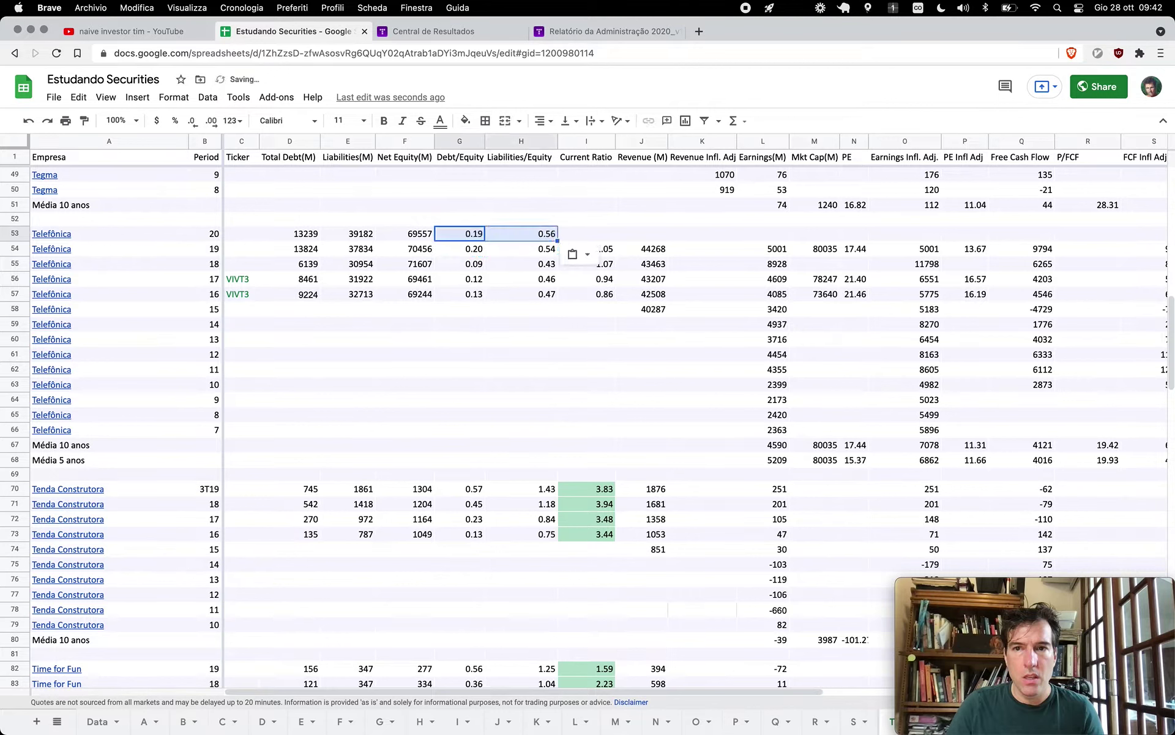
- Compare Telefônica's Debt/Equity and Liabilities/Equity ratios for period 20 with those of the previous period
{"action": "key", "text": "Down"}
{"action": "key", "text": "Up"}
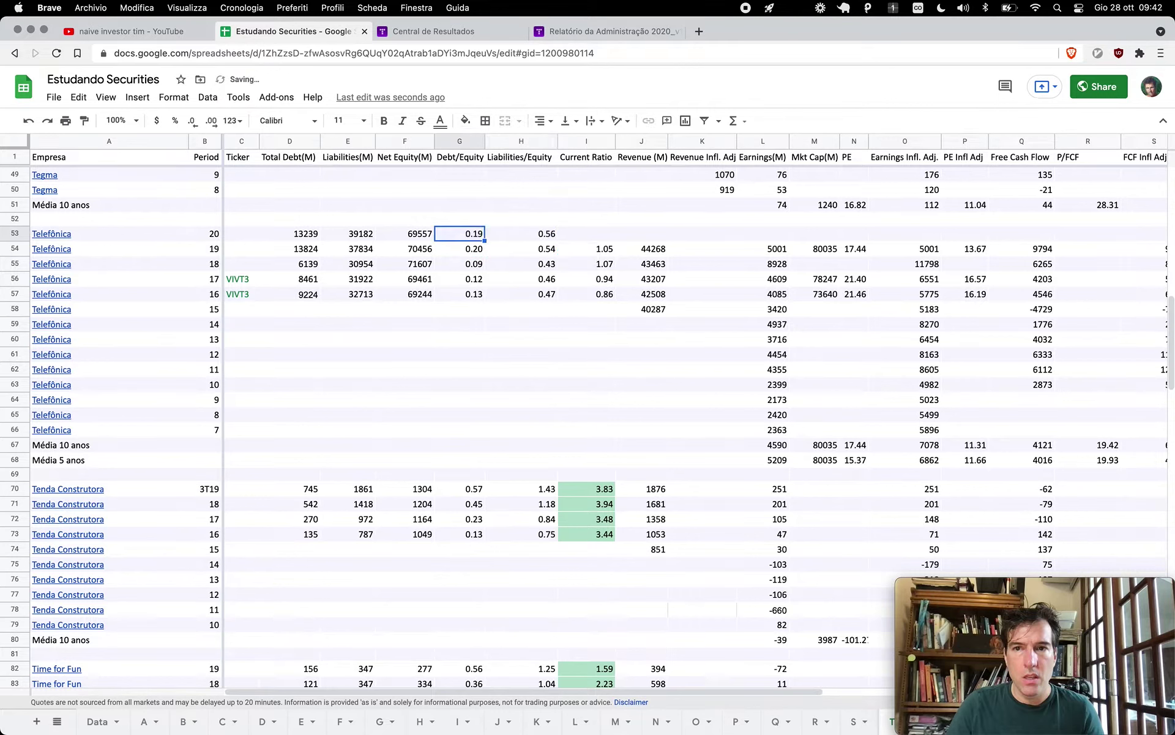
{"action": "key", "text": "Down"}
{"action": "key", "text": "Up"}
{"action": "left_click", "coordinate": [521, 233]}
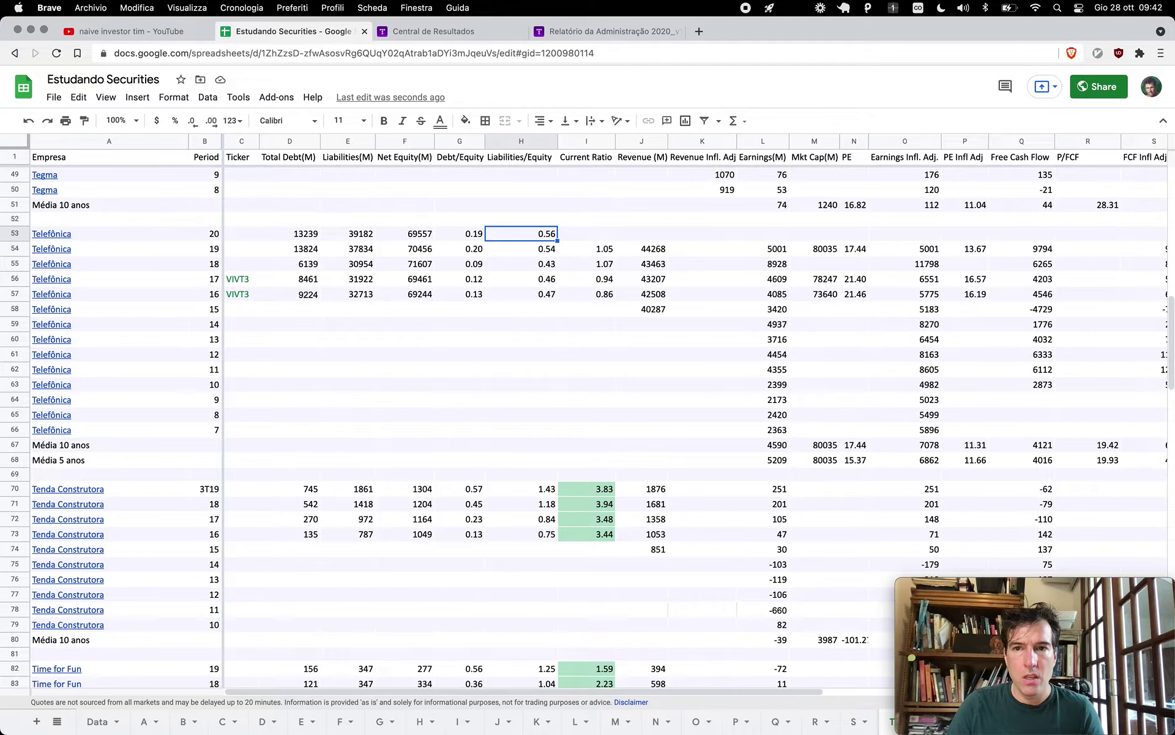
{"action": "left_click", "coordinate": [465, 233]}
{"action": "left_click", "coordinate": [521, 233]}
{"action": "left_click", "coordinate": [465, 233]}
{"action": "left_click", "coordinate": [521, 233]}
{"action": "left_click", "coordinate": [465, 233]}
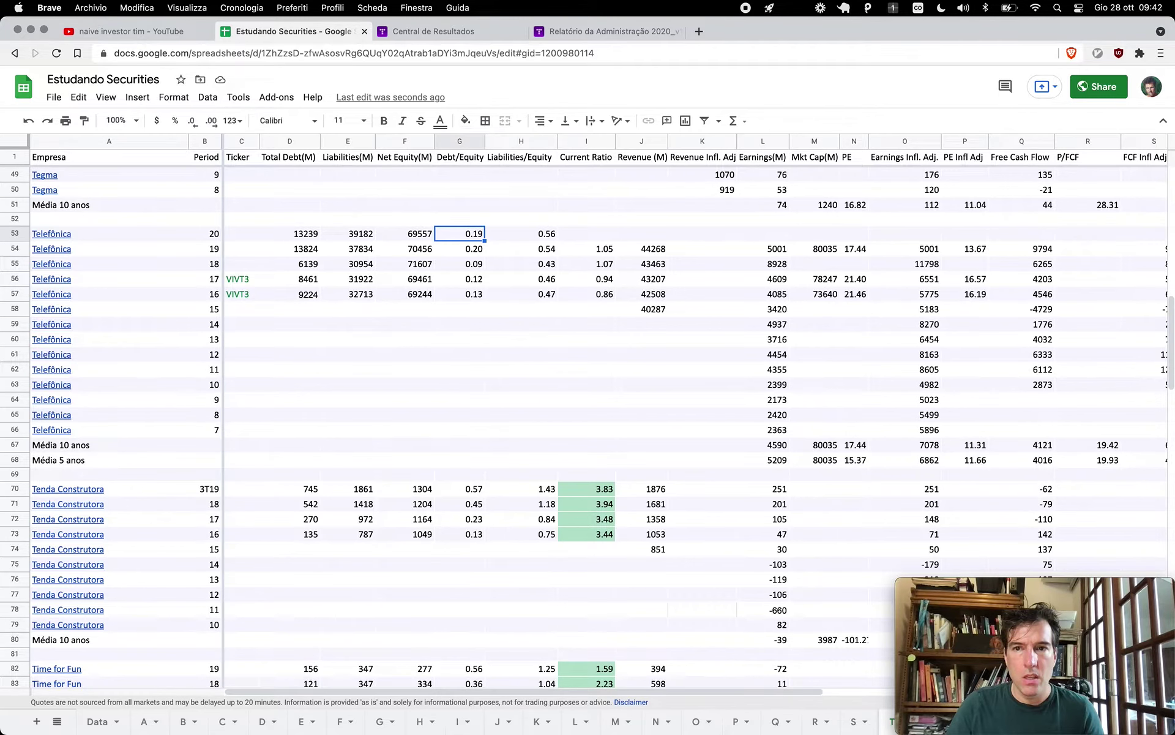
{"action": "left_click", "coordinate": [521, 234]}
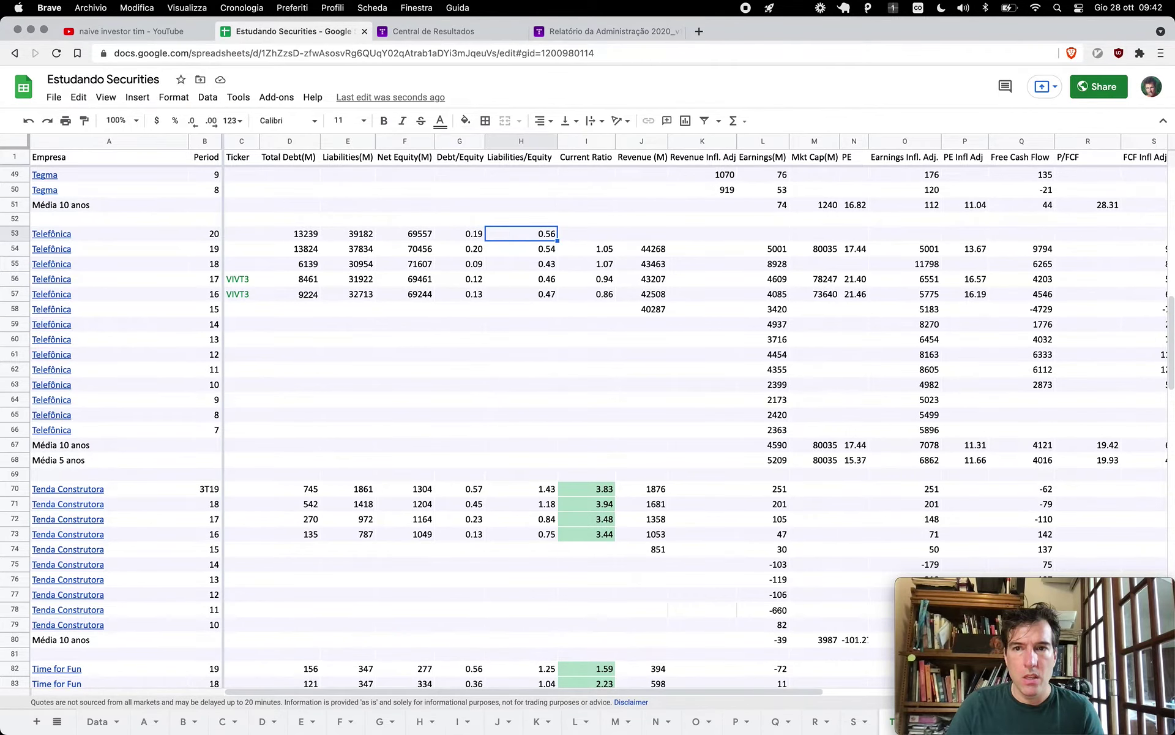
- In the report's balance sheet, find consolidated 2020 current assets and current liabilities, and divide them in the Calculator: 19061 / 17875
{"action": "key", "text": "ctrl+Tab"}
{"action": "key", "text": "ctrl+Tab"}
{"action": "scroll", "coordinate": [619, 446], "scroll_direction": "up", "scroll_amount": 10}
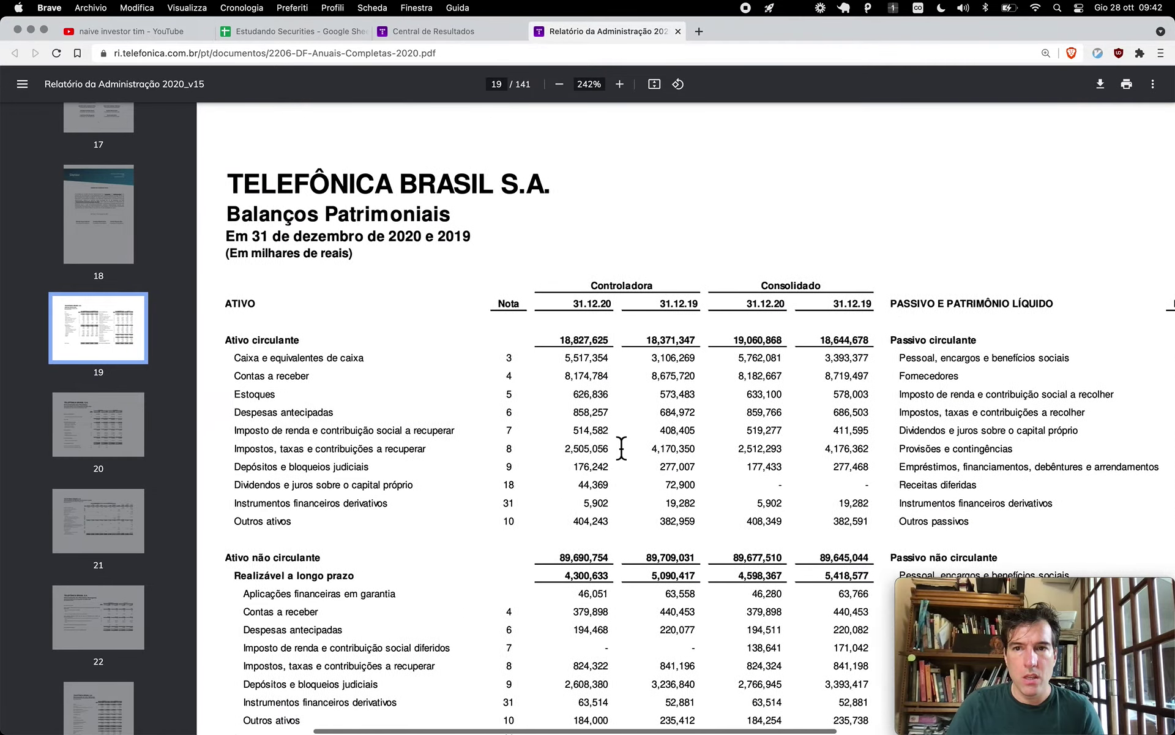
{"action": "scroll", "coordinate": [621, 448], "scroll_direction": "down", "scroll_amount": 5}
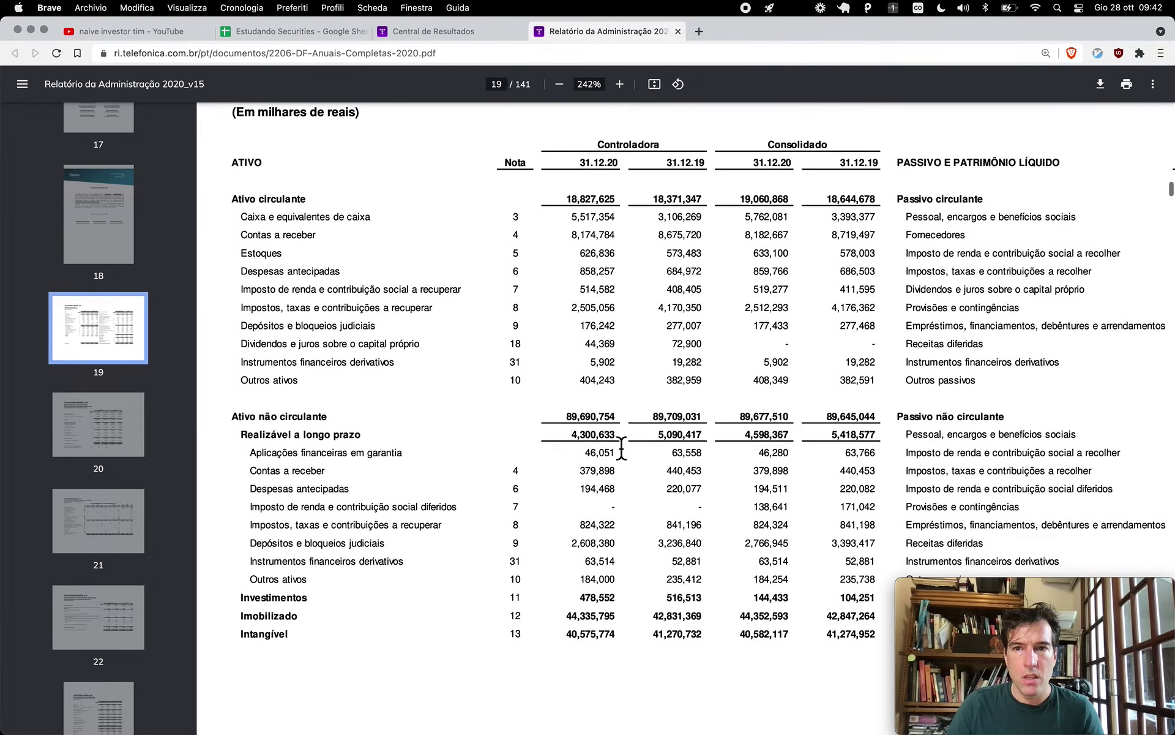
{"action": "scroll", "coordinate": [621, 448], "scroll_direction": "up", "scroll_amount": 1}
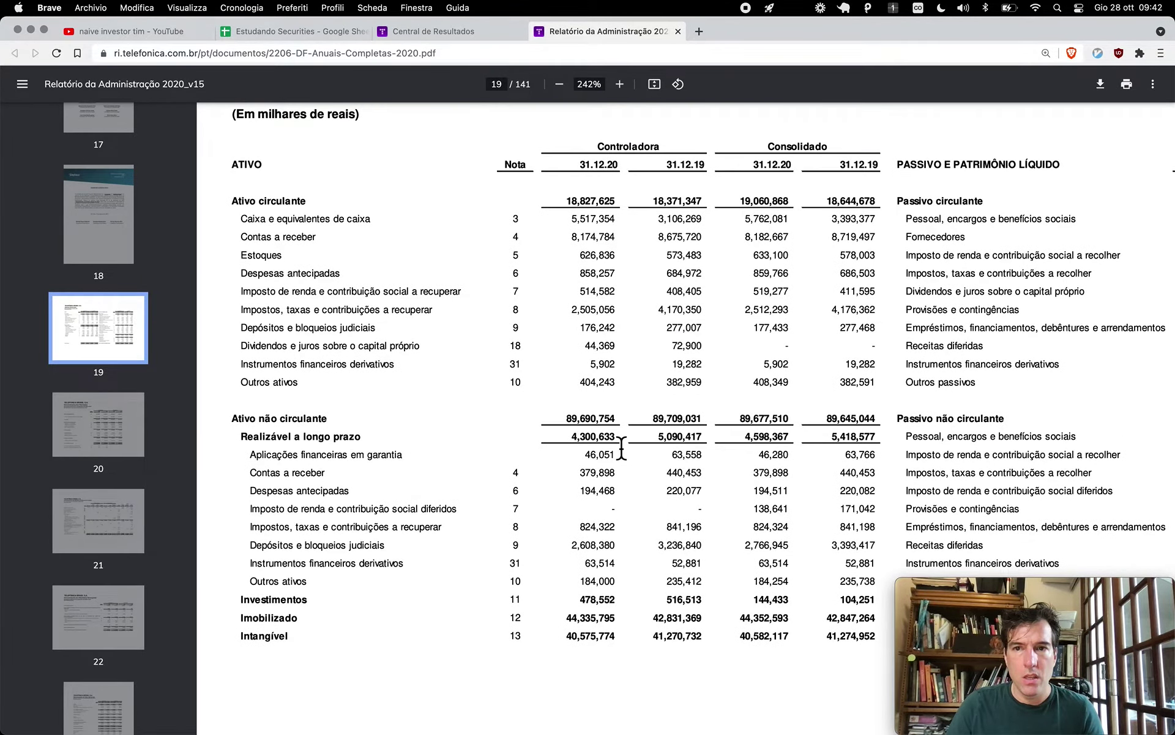
{"action": "key", "text": "super+Tab"}
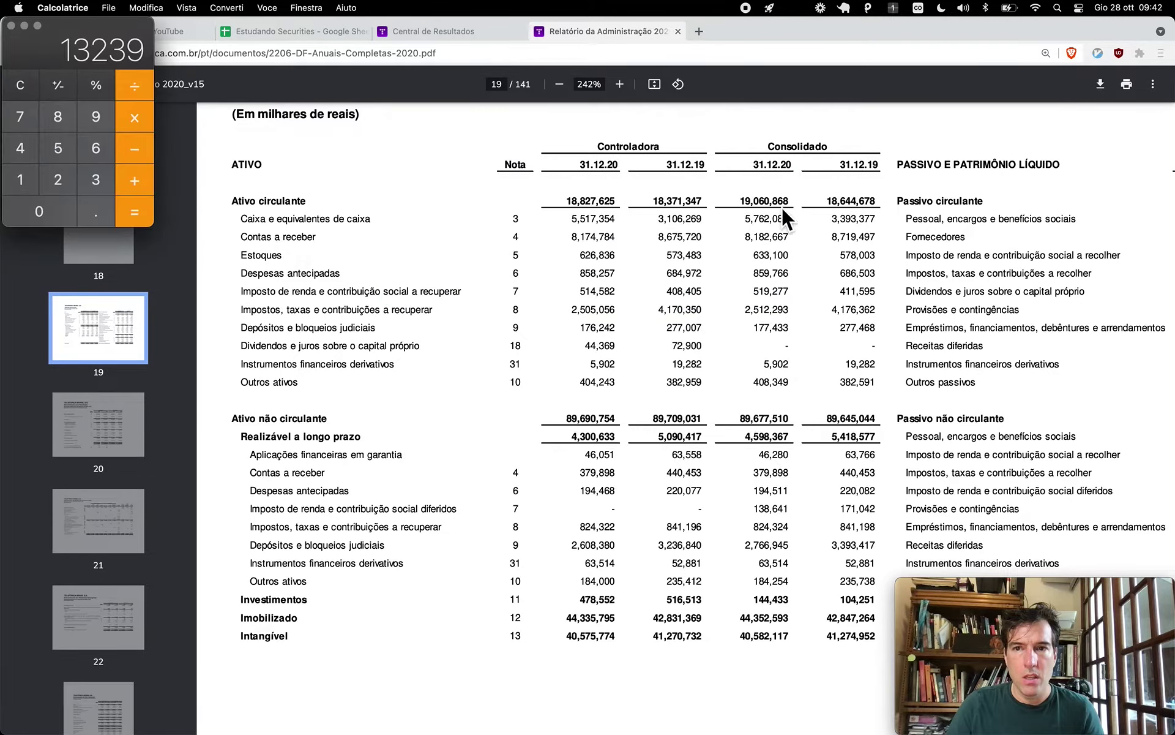
{"action": "type", "text": "19061"}
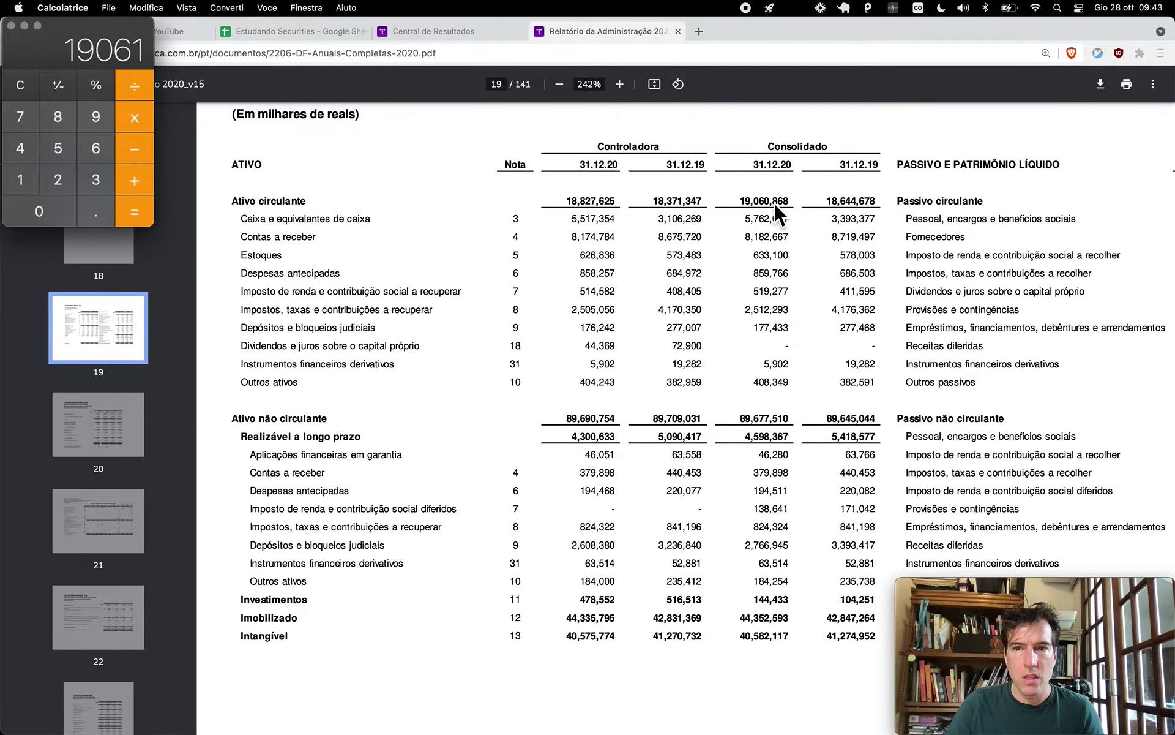
{"action": "scroll", "coordinate": [908, 266], "scroll_direction": "right", "scroll_amount": 10}
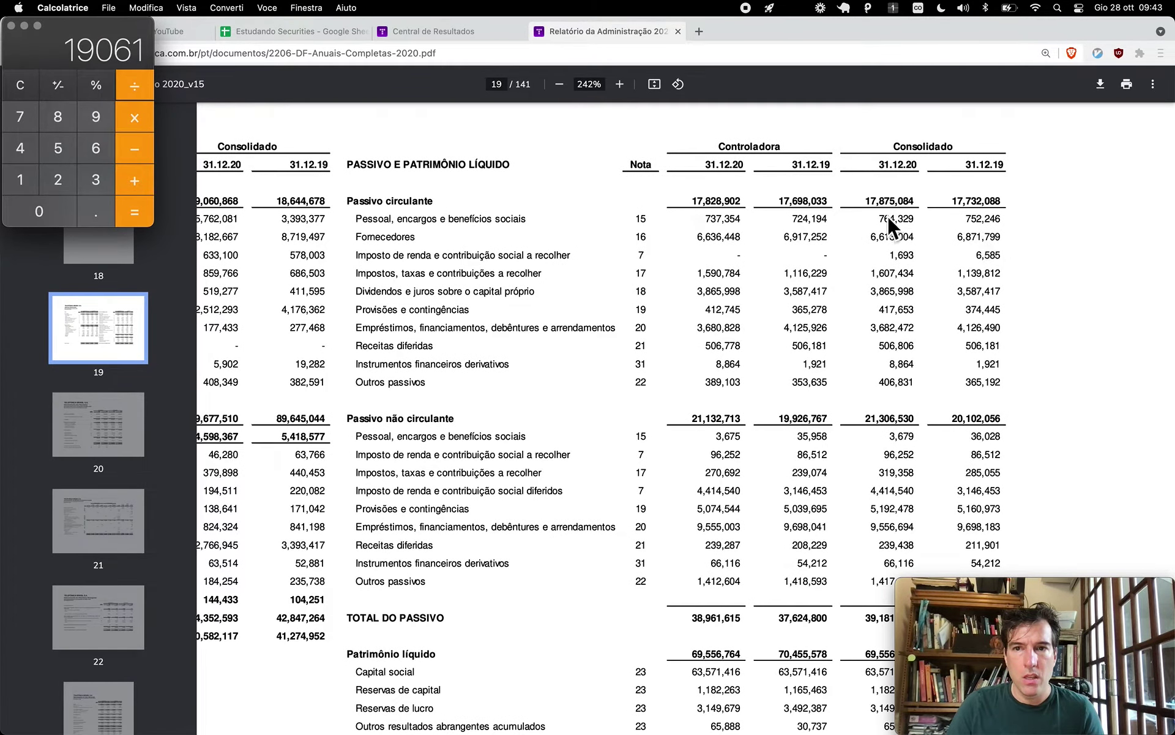
{"action": "type", "text": "-17875="}
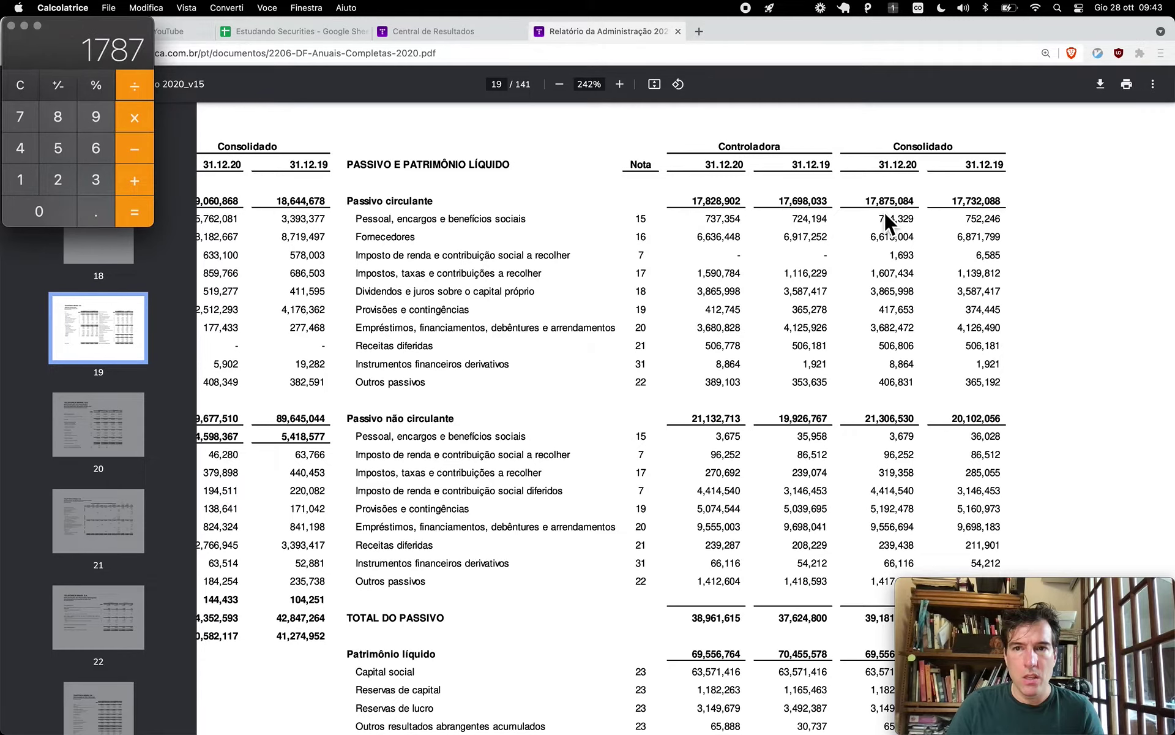
- In the Estudando Securities spreadsheet, paste the calculated 1.07 as Telefônica's Current Ratio for period 20
{"action": "left_click", "coordinate": [884, 211]}
{"action": "key", "text": "ctrl+Tab"}
{"action": "key", "text": "ctrl+Tab"}
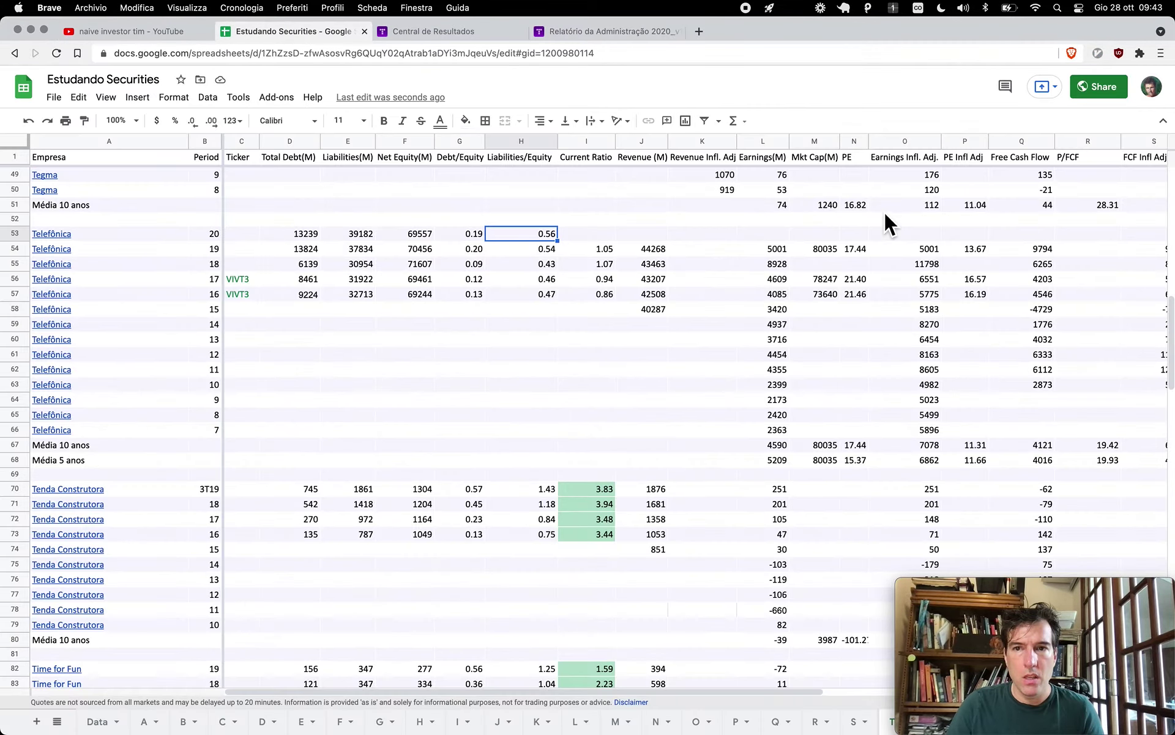
{"action": "key", "text": "Right"}
{"action": "key", "text": "ctrl+v"}
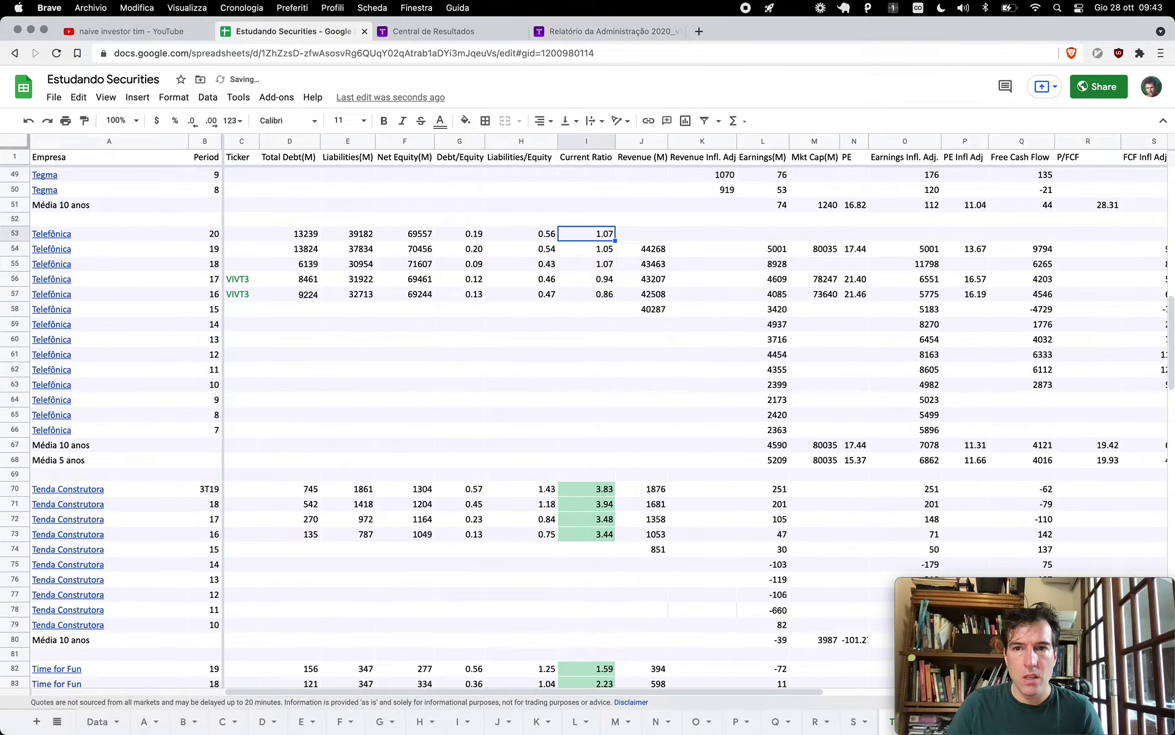
{"action": "key", "text": "Left"}
{"action": "key", "text": "Left"}
{"action": "key", "text": "Right"}
{"action": "key", "text": "Right"}
{"action": "key", "text": "Left"}
{"action": "key", "text": "Left"}
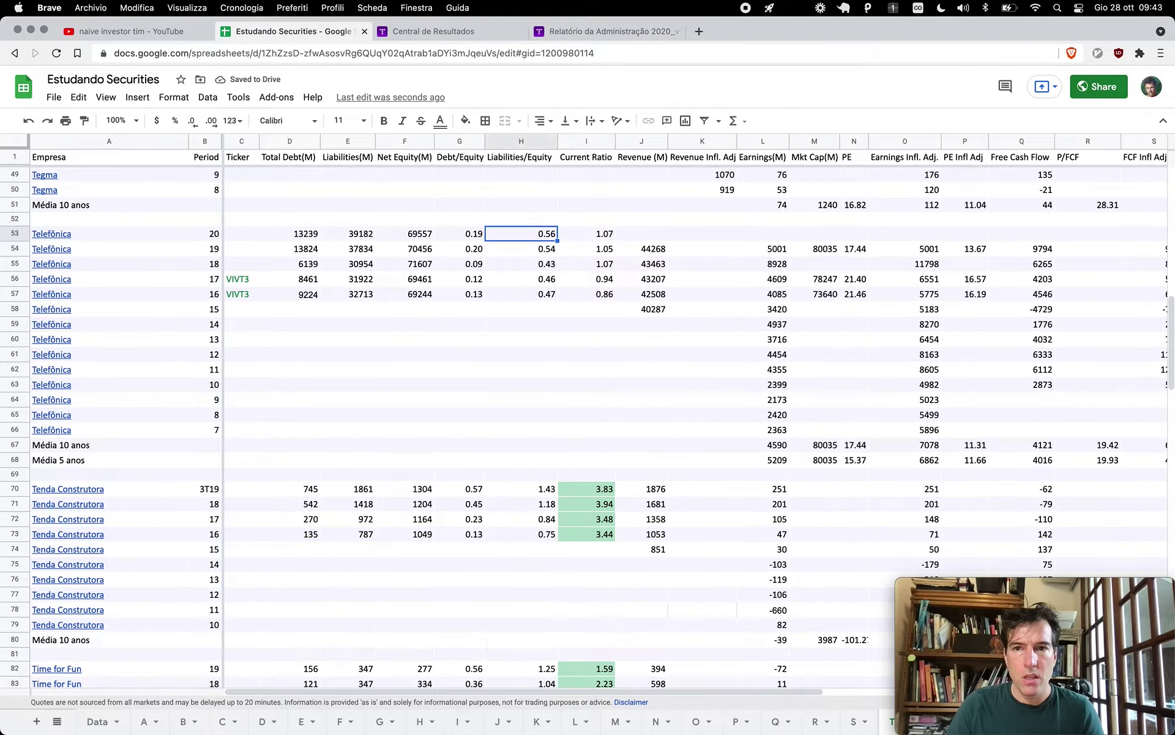
{"action": "key", "text": "Right"}
{"action": "key", "text": "Right"}
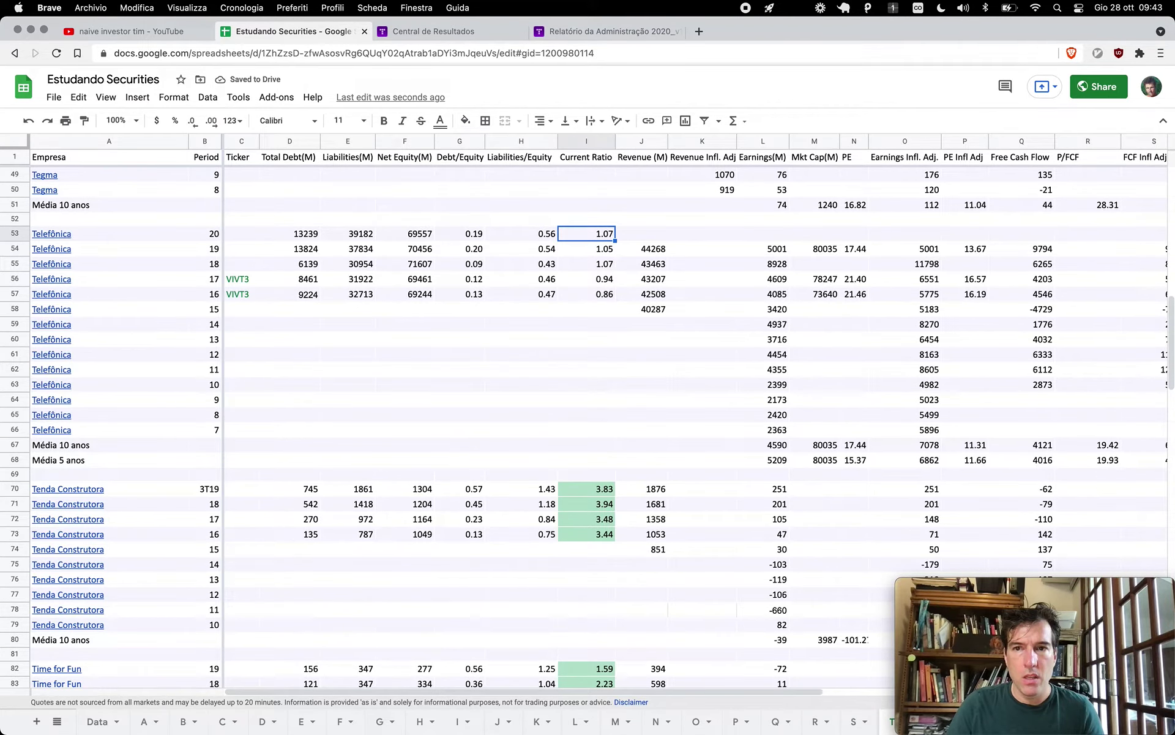
- Look up the consolidated 2020 net operating revenue on page 20 of the report and enter 43126 as Telefônica's period 20 Revenue in the spreadsheet
{"action": "key", "text": "super+4"}
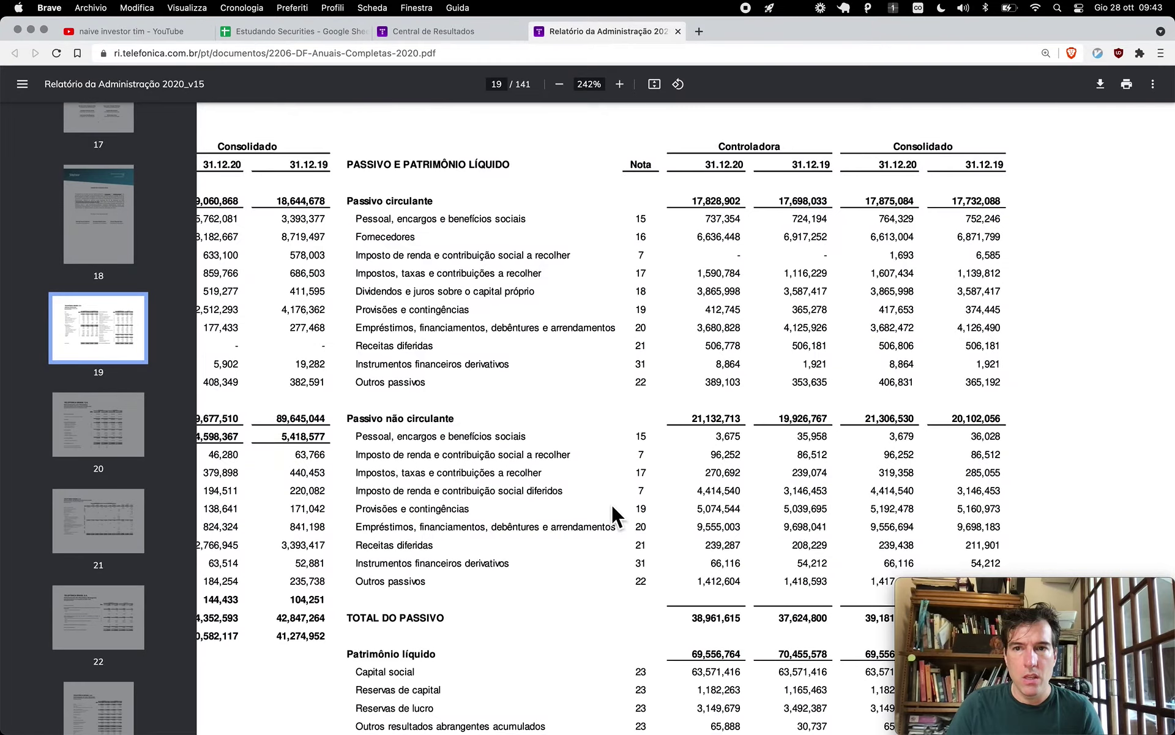
{"action": "scroll", "coordinate": [612, 505], "scroll_direction": "down", "scroll_amount": 5, "text": "ctrl"}
{"action": "scroll", "coordinate": [611, 504], "scroll_direction": "down", "scroll_amount": 10}
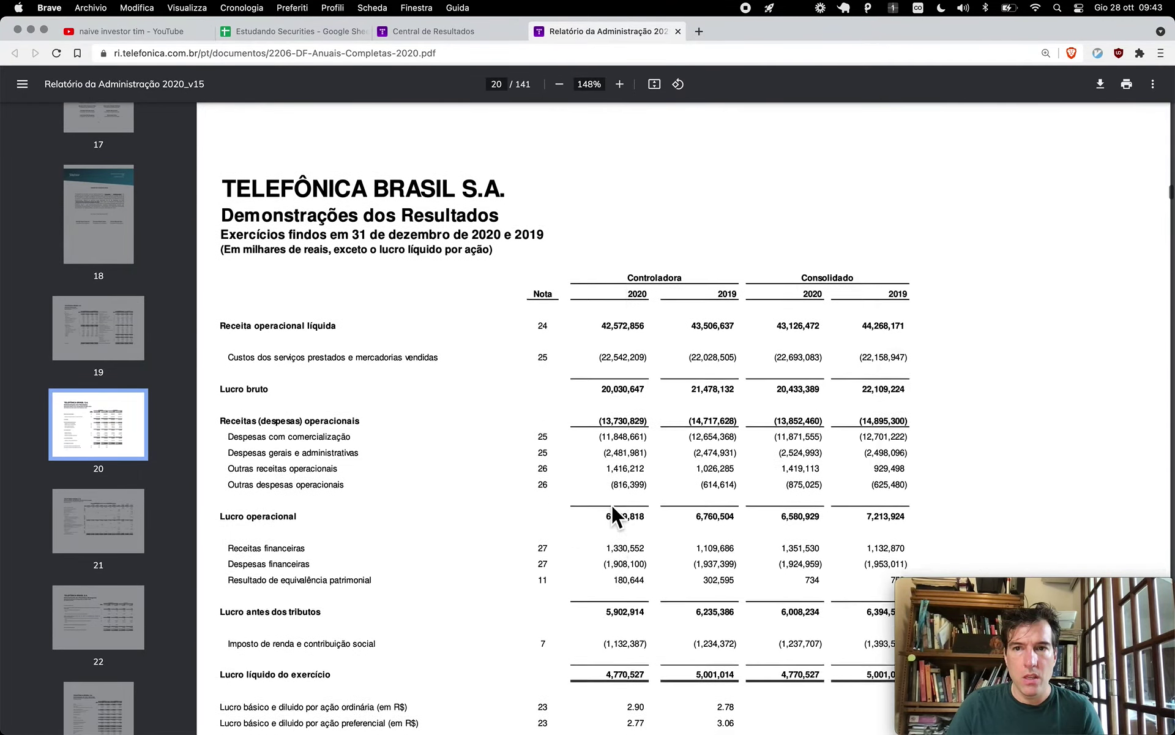
{"action": "scroll", "coordinate": [611, 504], "scroll_direction": "down", "scroll_amount": 2}
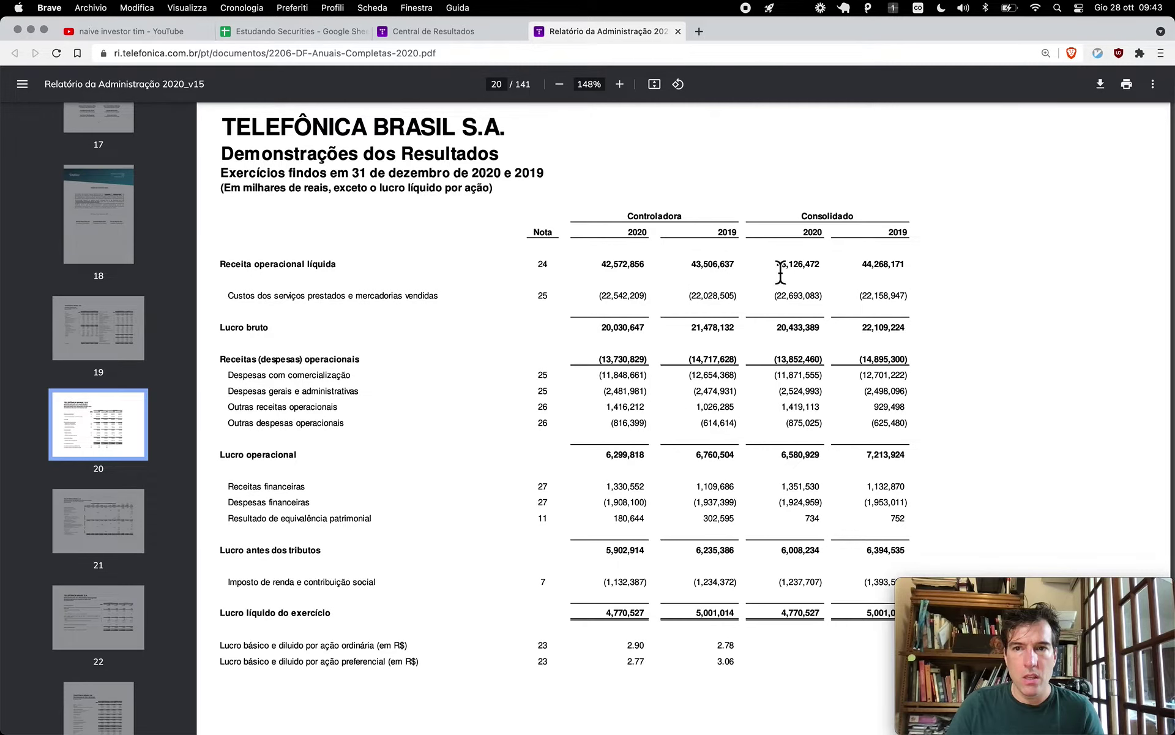
{"action": "key", "text": "super+2"}
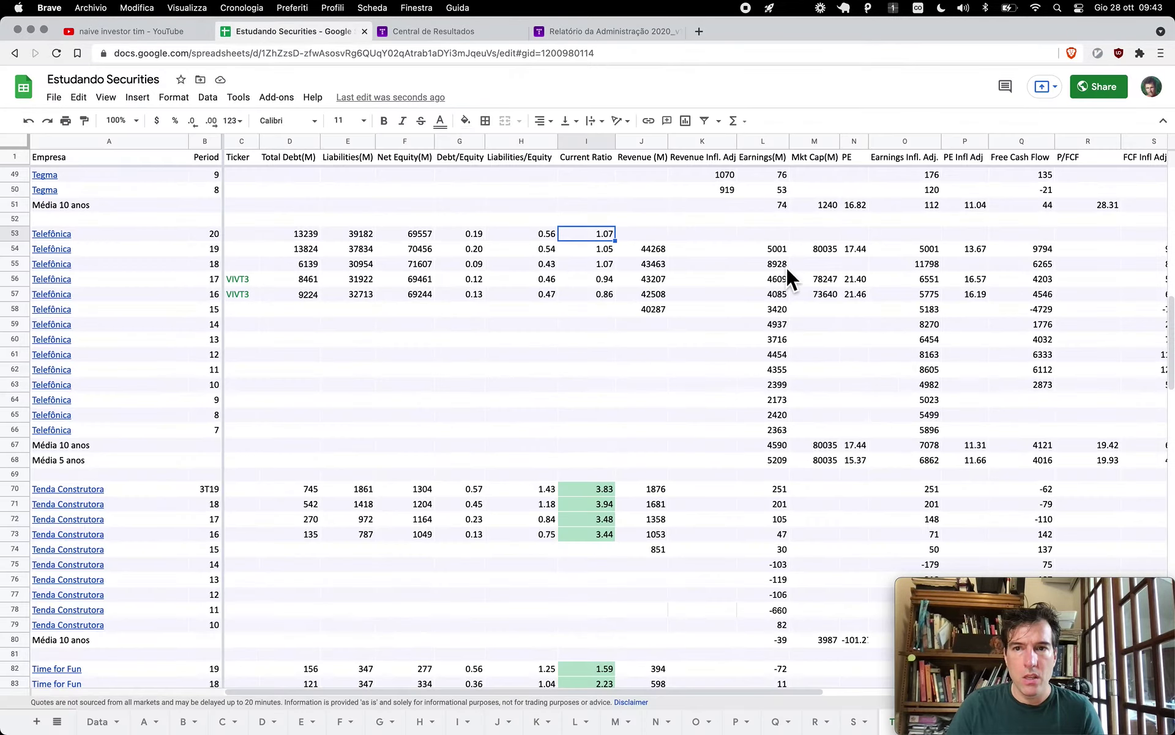
{"action": "type", "text": "43126"}
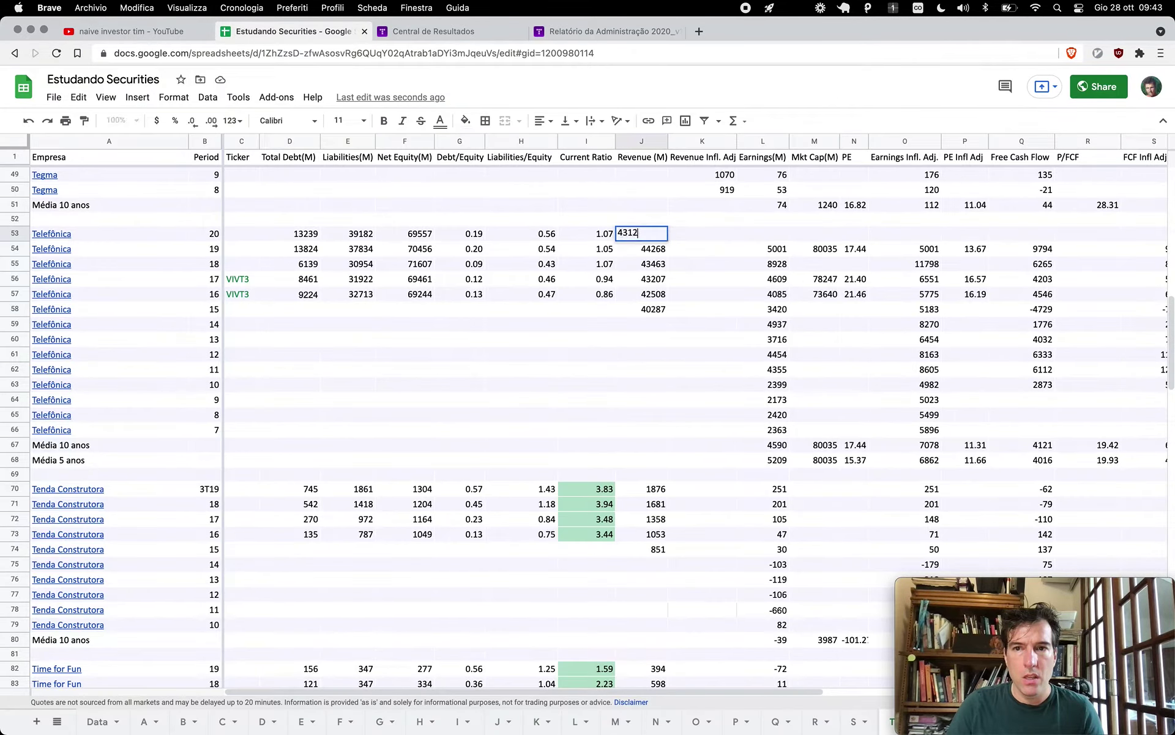
{"action": "key", "text": "Return"}
- Look up the consolidated 2020 Lucro líquido in the income statement and enter 4771 as Telefônica's period 20 Earnings in the spreadsheet
{"action": "key", "text": "super+4"}
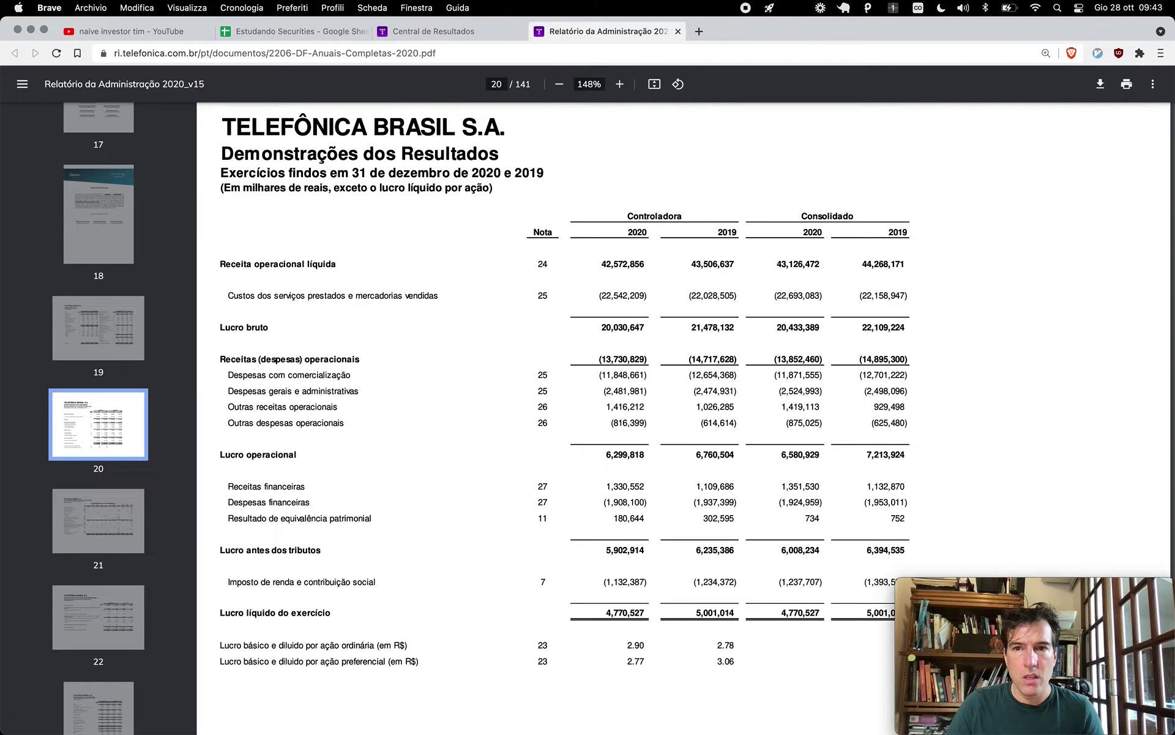
{"action": "key", "text": "super+2"}
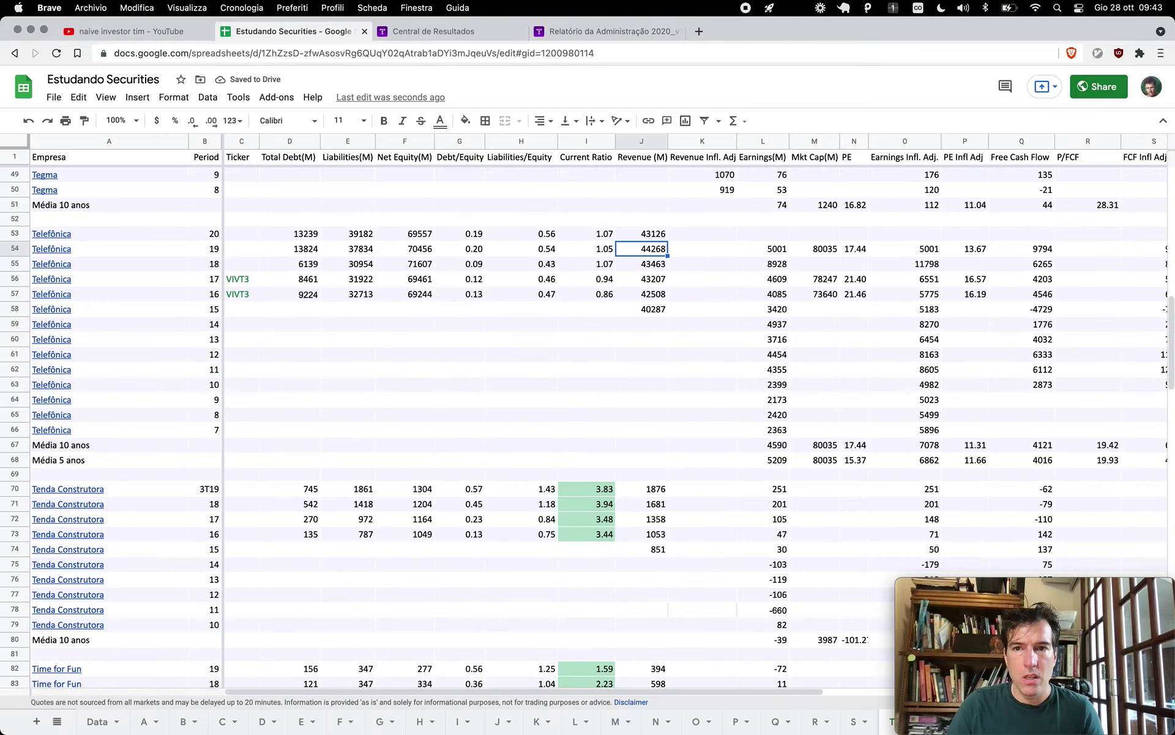
{"action": "key", "text": "Up"}
{"action": "key", "text": "Right"}
{"action": "key", "text": "Right"}
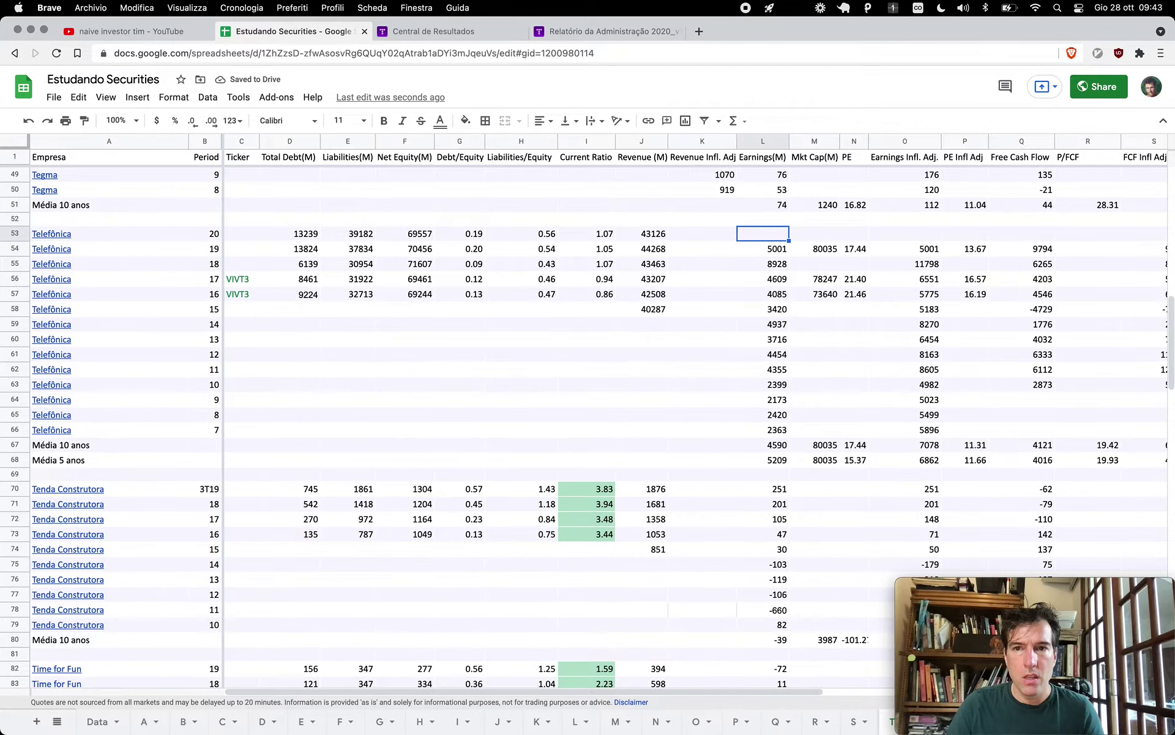
{"action": "key", "text": "super+4"}
{"action": "scroll", "coordinate": [794, 497], "scroll_direction": "down", "scroll_amount": 2}
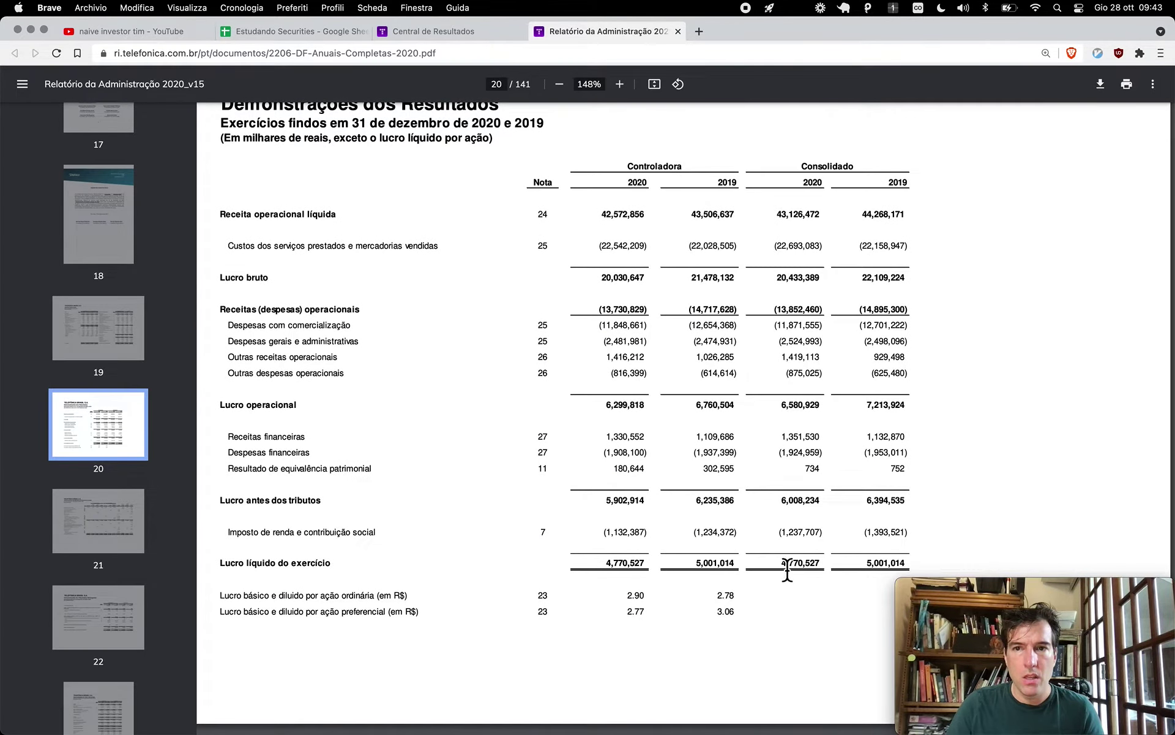
{"action": "key", "text": "super+2"}
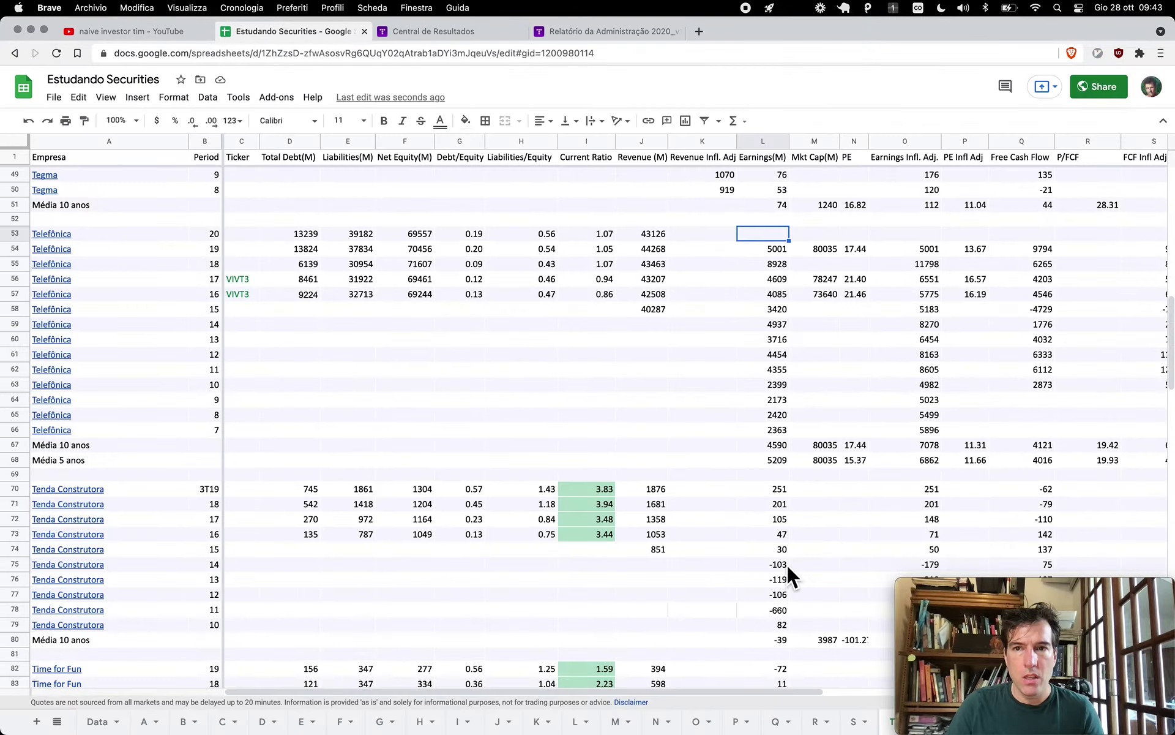
{"action": "type", "text": "4771"}
{"action": "key", "text": "Tab"}
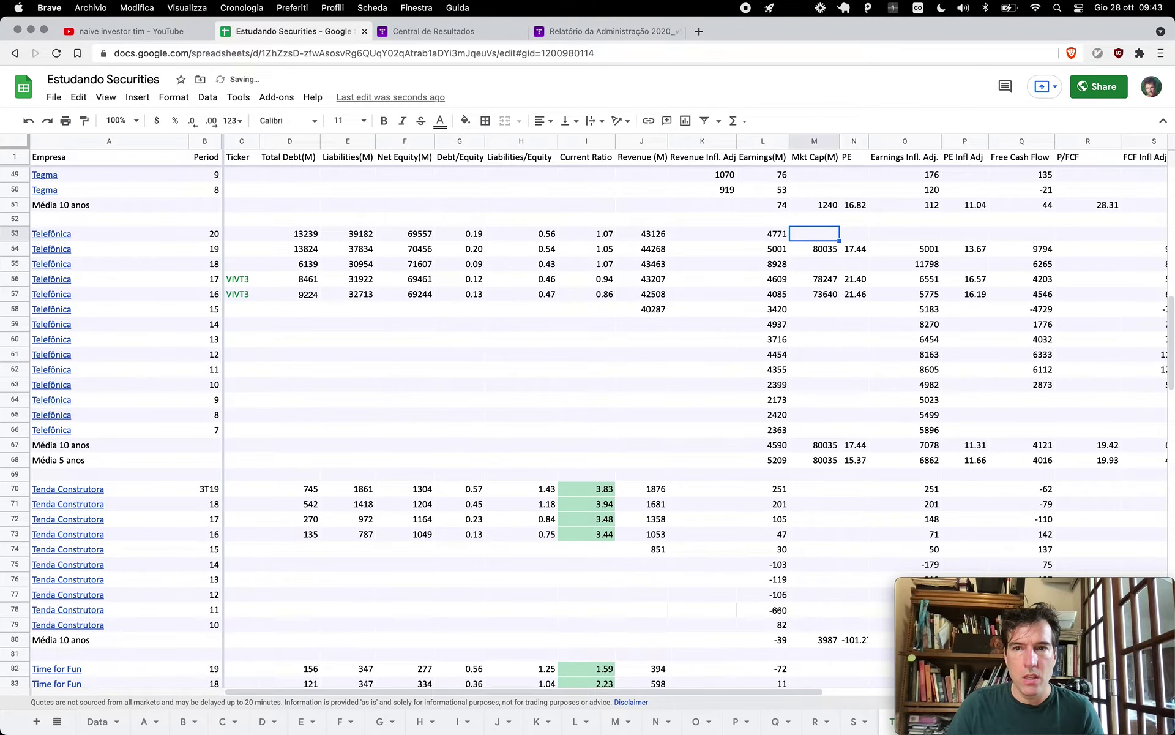
- Switch to the annual report and find the consolidated 2020 operating and investing cash flows in the cash flow statement on page 24
{"action": "key", "text": "Right"}
{"action": "key", "text": "Right"}
{"action": "key", "text": "Right"}
{"action": "key", "text": "Right"}
{"action": "key", "text": "Right"}
{"action": "key", "text": "Right"}
{"action": "key", "text": "Right"}
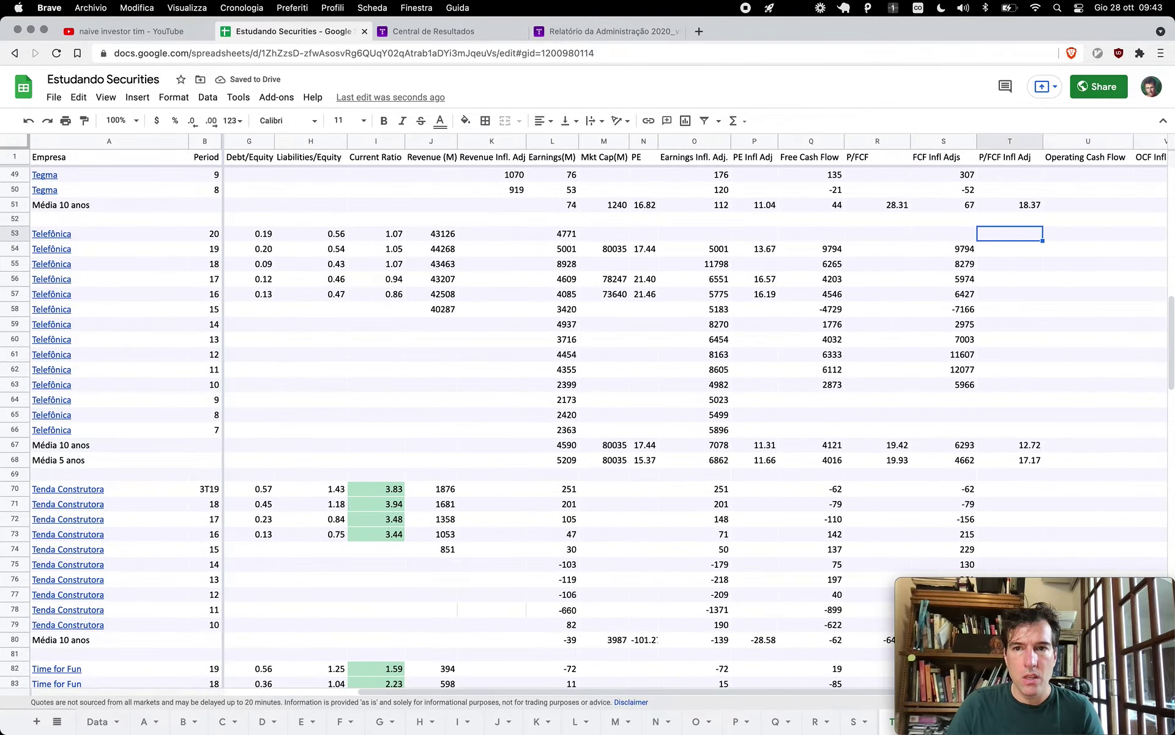
{"action": "key", "text": "Left"}
{"action": "key", "text": "Left"}
{"action": "key", "text": "Left"}
{"action": "key", "text": "super+4"}
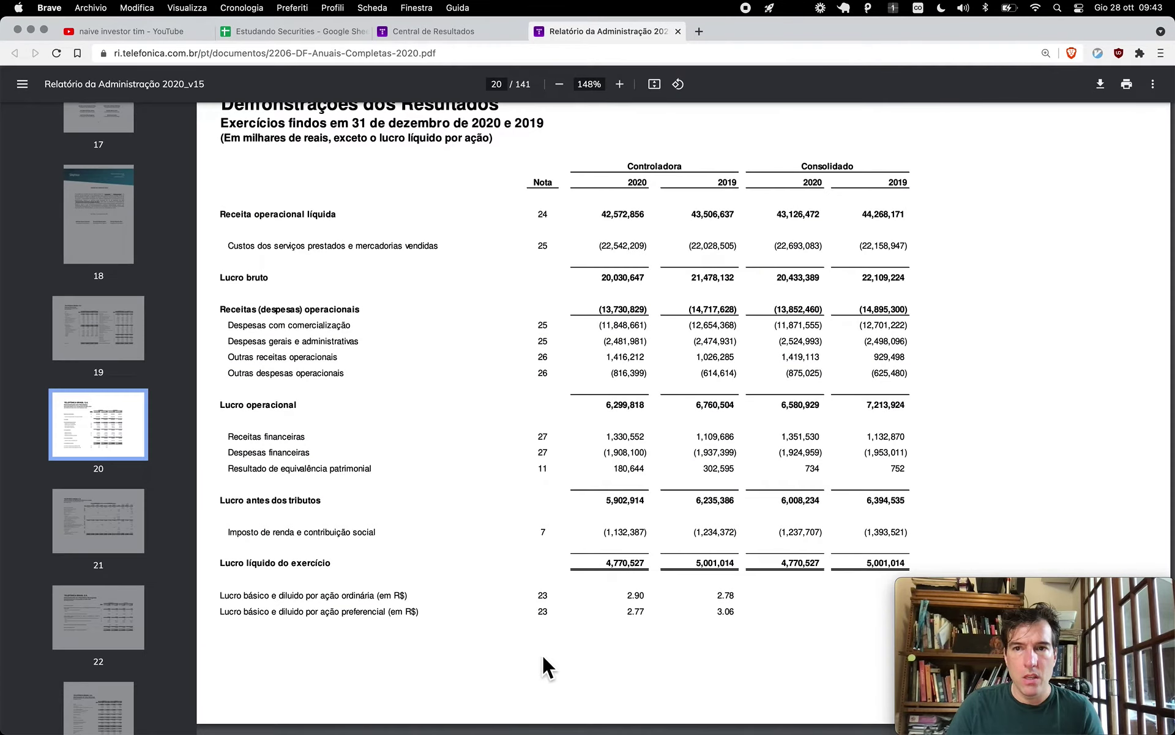
{"action": "scroll", "coordinate": [682, 551], "scroll_direction": "down", "scroll_amount": 10}
{"action": "scroll", "coordinate": [683, 551], "scroll_direction": "up", "scroll_amount": 3}
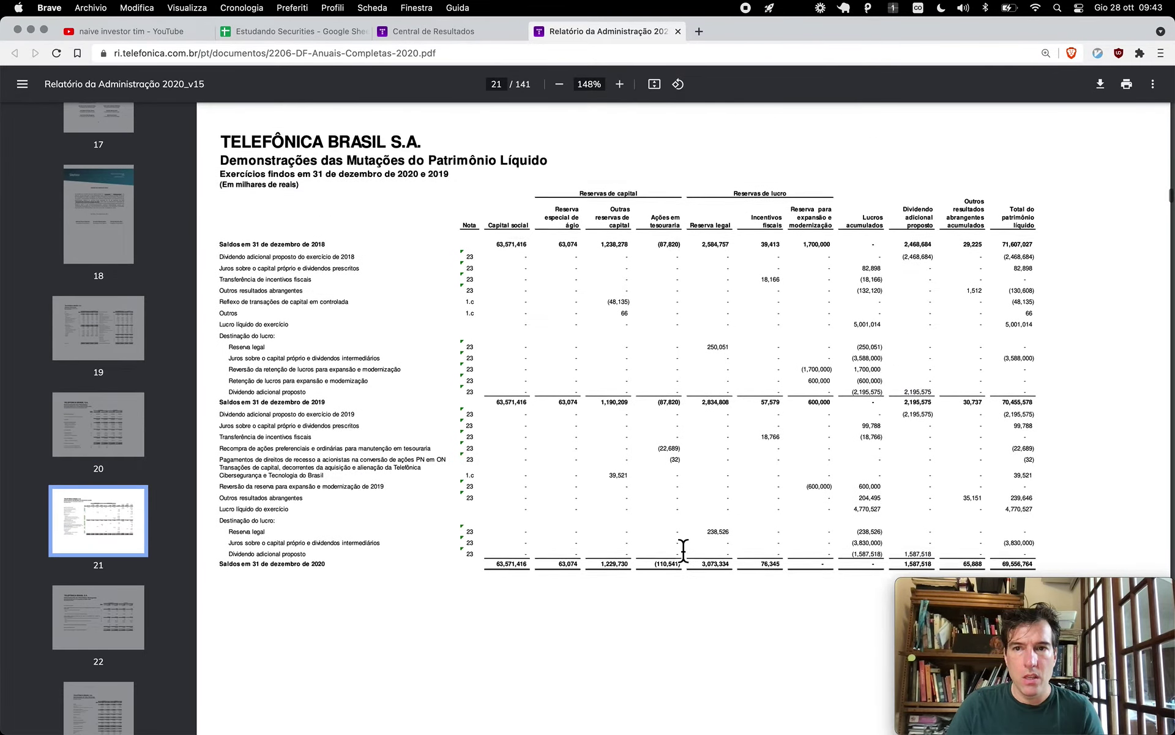
{"action": "scroll", "coordinate": [684, 551], "scroll_direction": "down", "scroll_amount": 10}
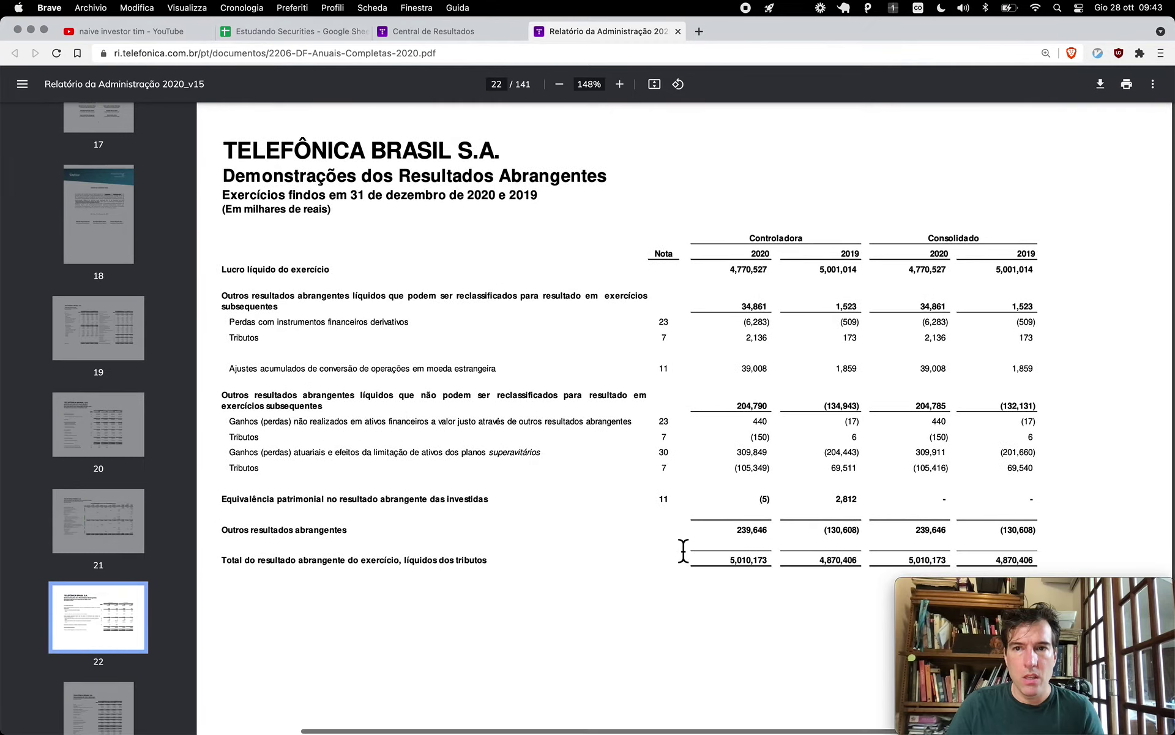
{"action": "scroll", "coordinate": [683, 551], "scroll_direction": "down", "scroll_amount": 8}
{"action": "scroll", "coordinate": [683, 551], "scroll_direction": "down", "scroll_amount": 10}
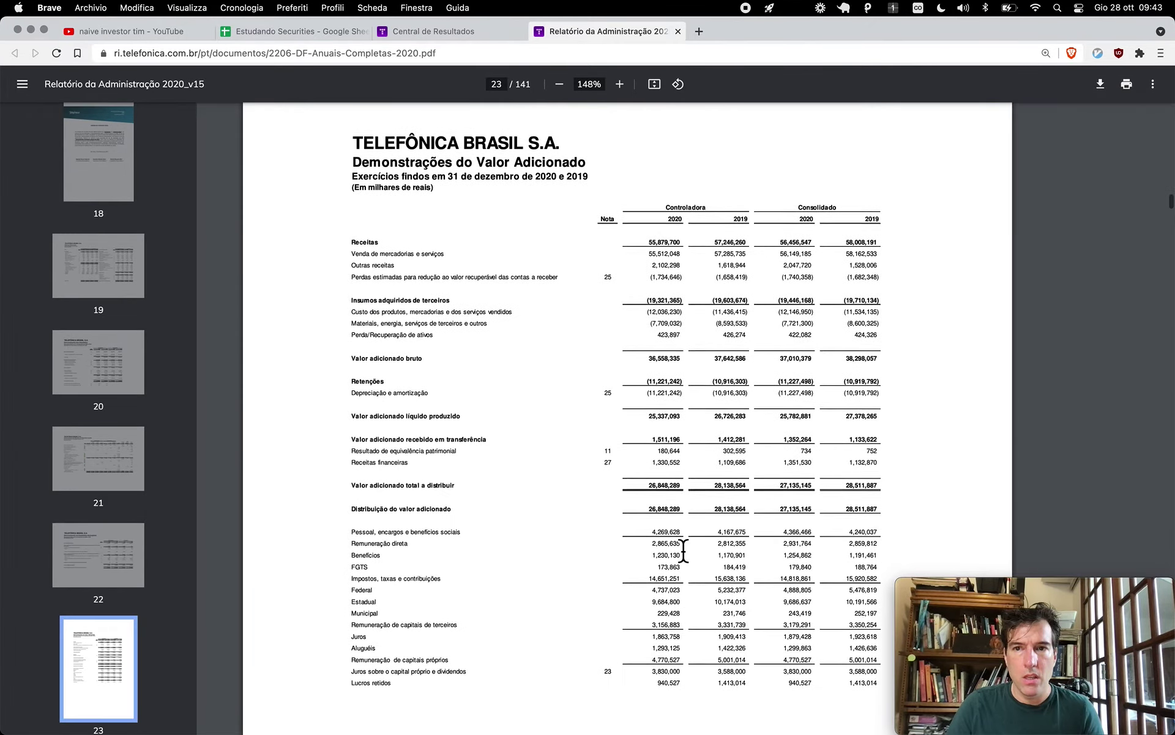
{"action": "scroll", "coordinate": [683, 551], "scroll_direction": "down", "scroll_amount": 10}
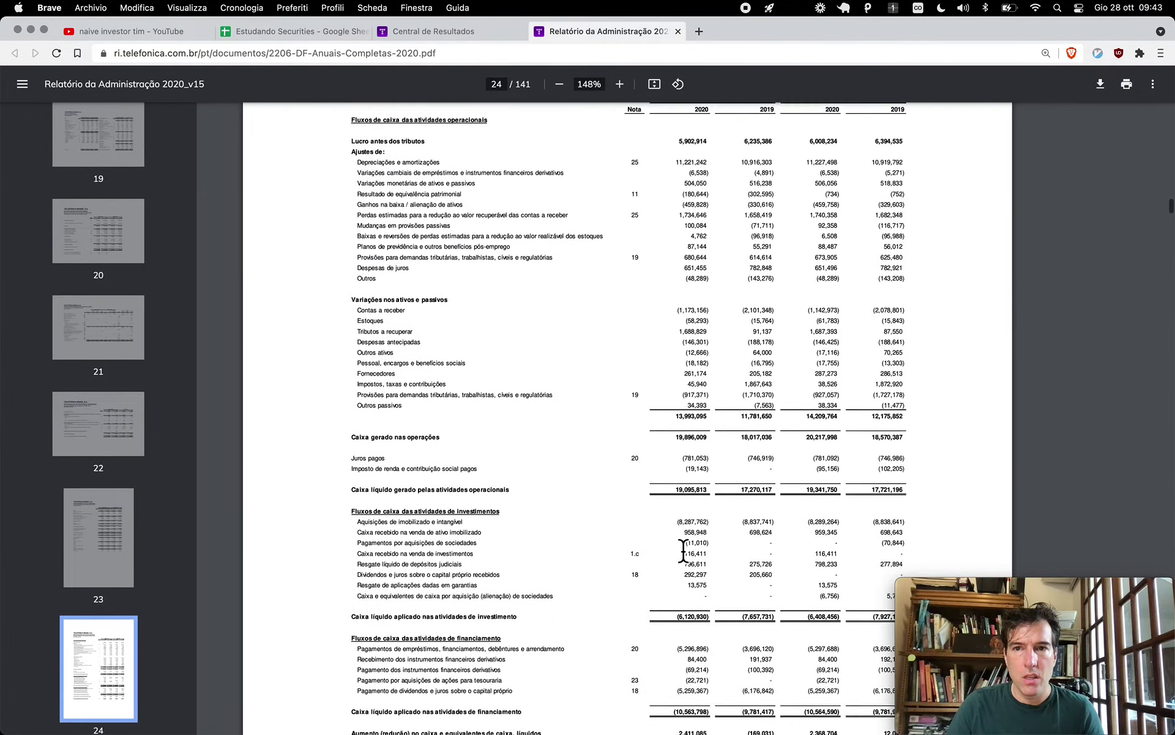
{"action": "scroll", "coordinate": [723, 625], "scroll_direction": "down", "scroll_amount": 3}
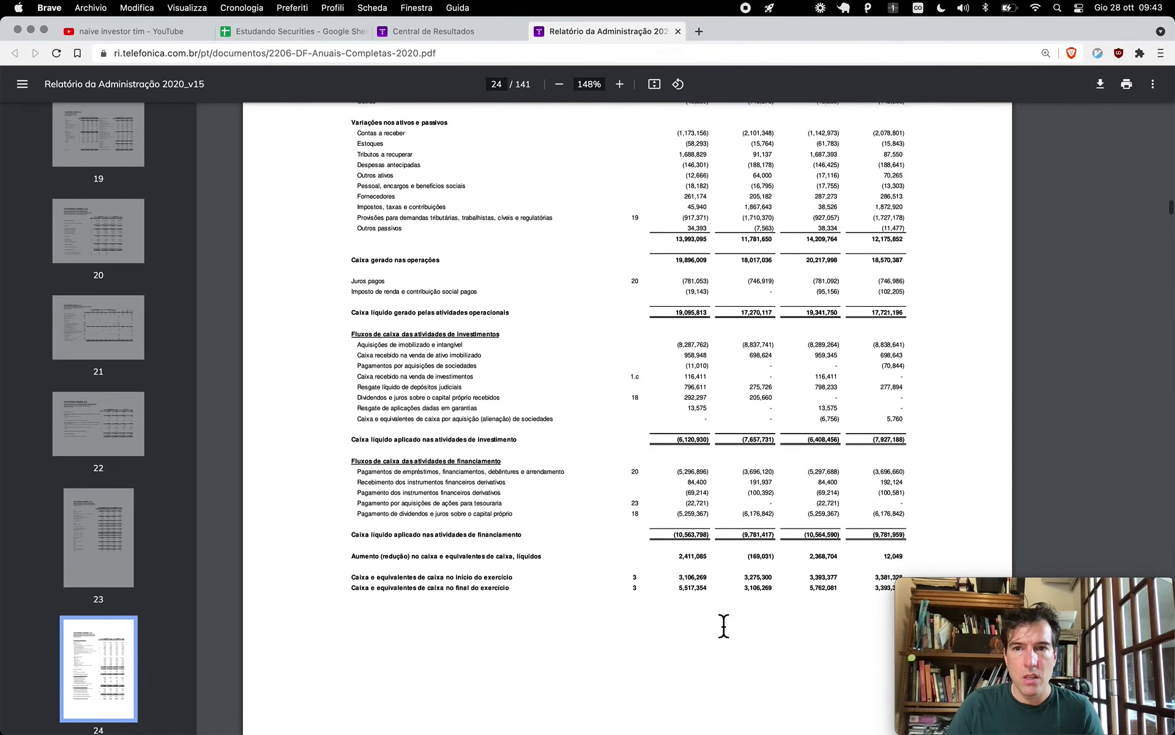
{"action": "scroll", "coordinate": [810, 311], "scroll_direction": "up", "scroll_amount": 5}
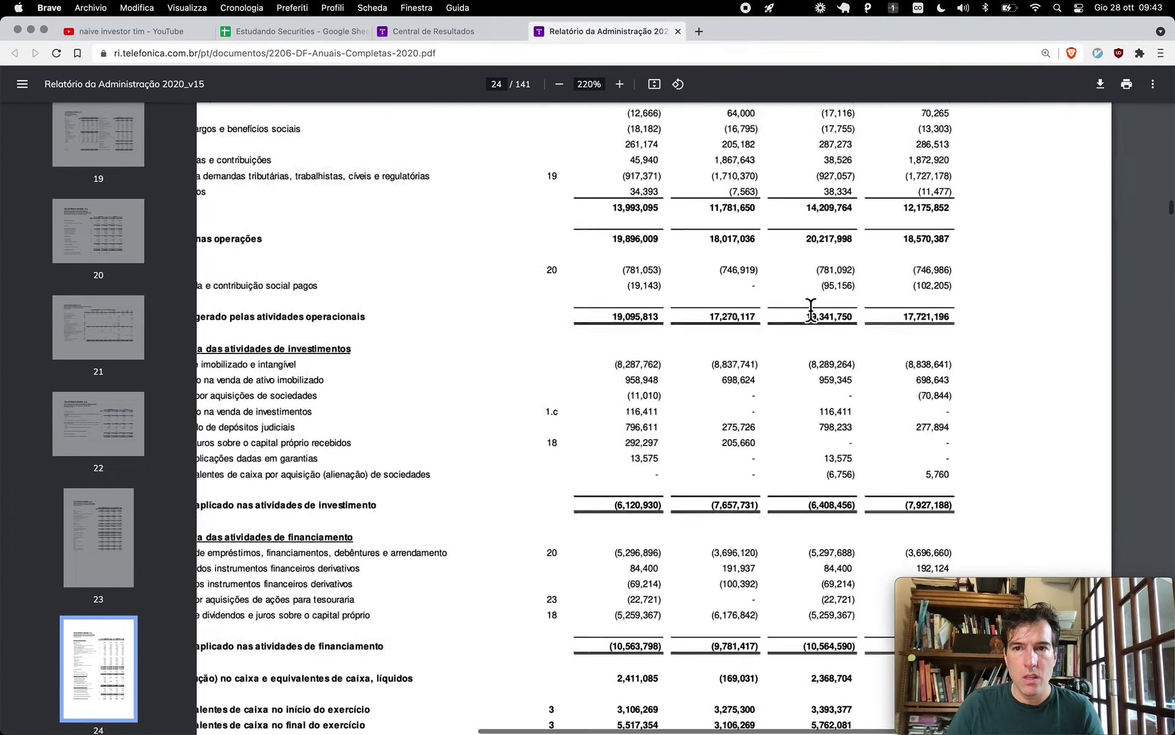
{"action": "scroll", "coordinate": [810, 309], "scroll_direction": "left", "scroll_amount": 5}
{"action": "scroll", "coordinate": [810, 309], "scroll_direction": "down", "scroll_amount": 5}
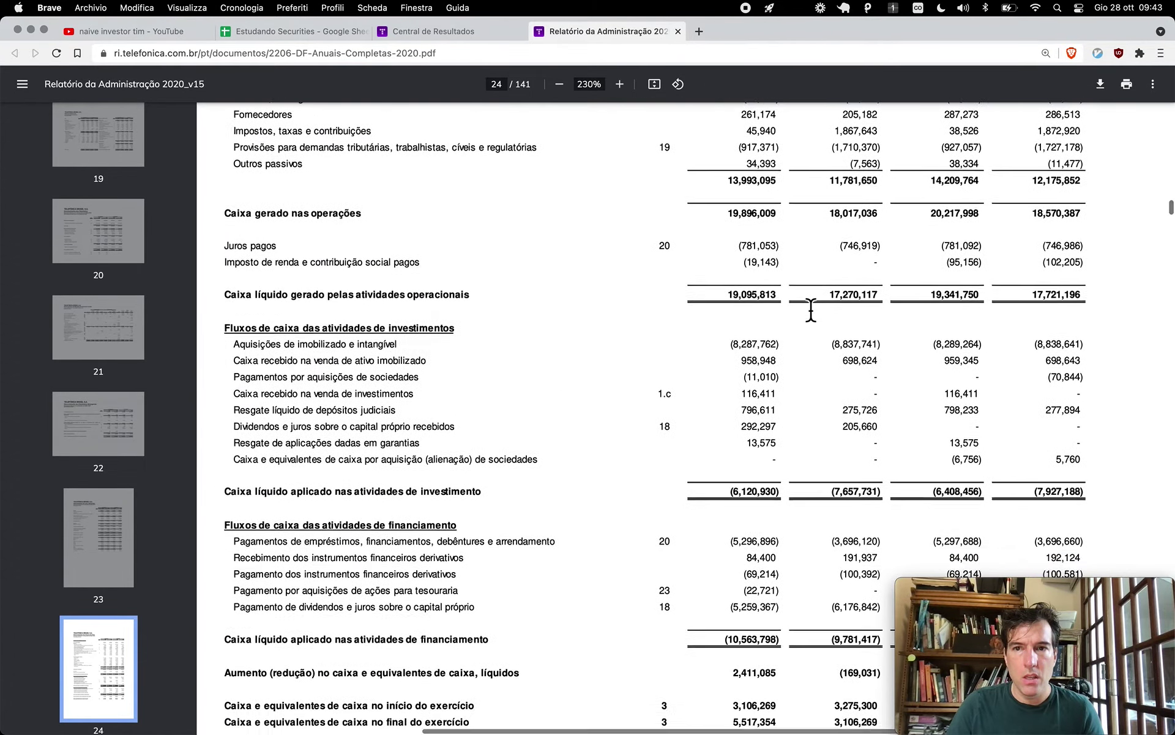
- In the Calculator, subtract the consolidated 2020 investing cash outflow from operating cash flow, 19342 - 6408, and copy the result
{"action": "key", "text": "ctrl+alt+super+space"}
{"action": "key", "text": "Return"}
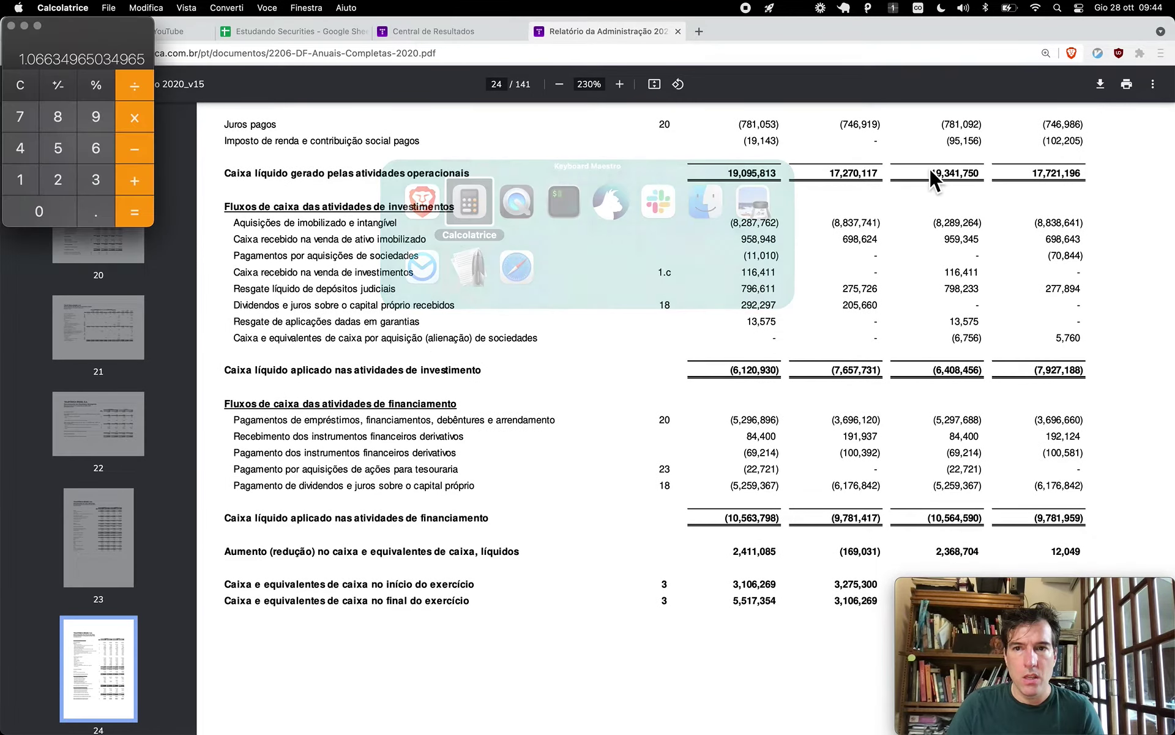
{"action": "type", "text": "19342"}
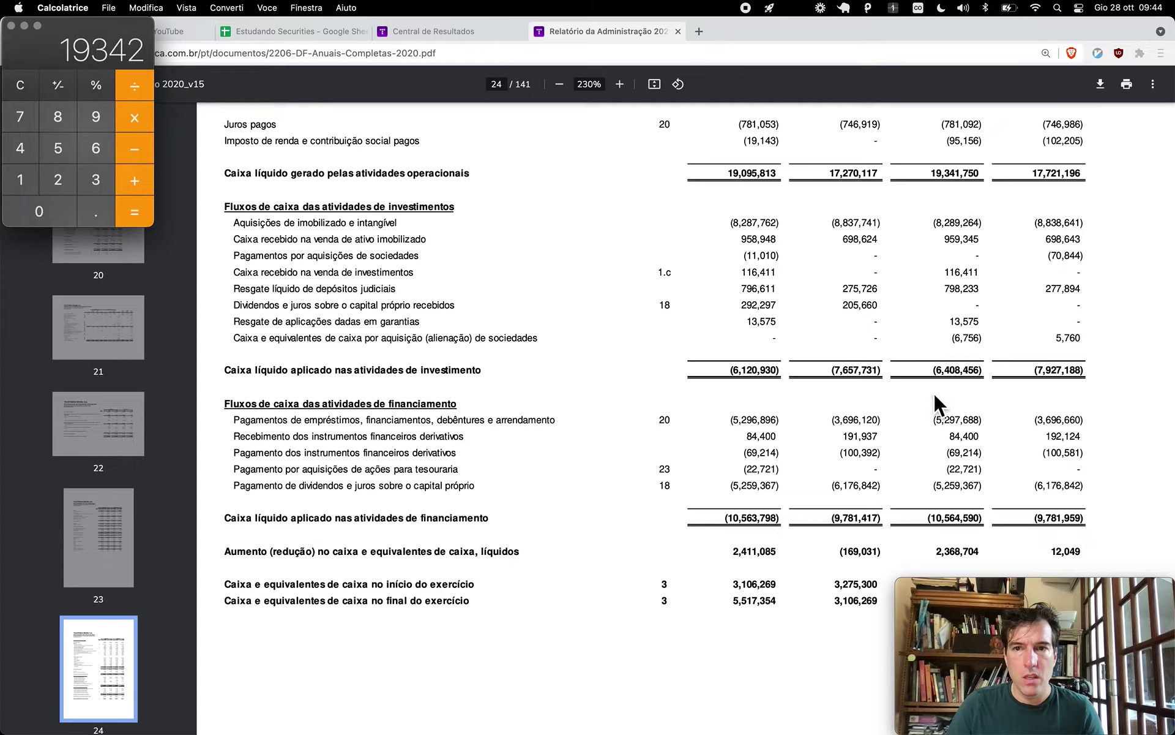
{"action": "key", "text": "minus"}
{"action": "type", "text": "6408"}
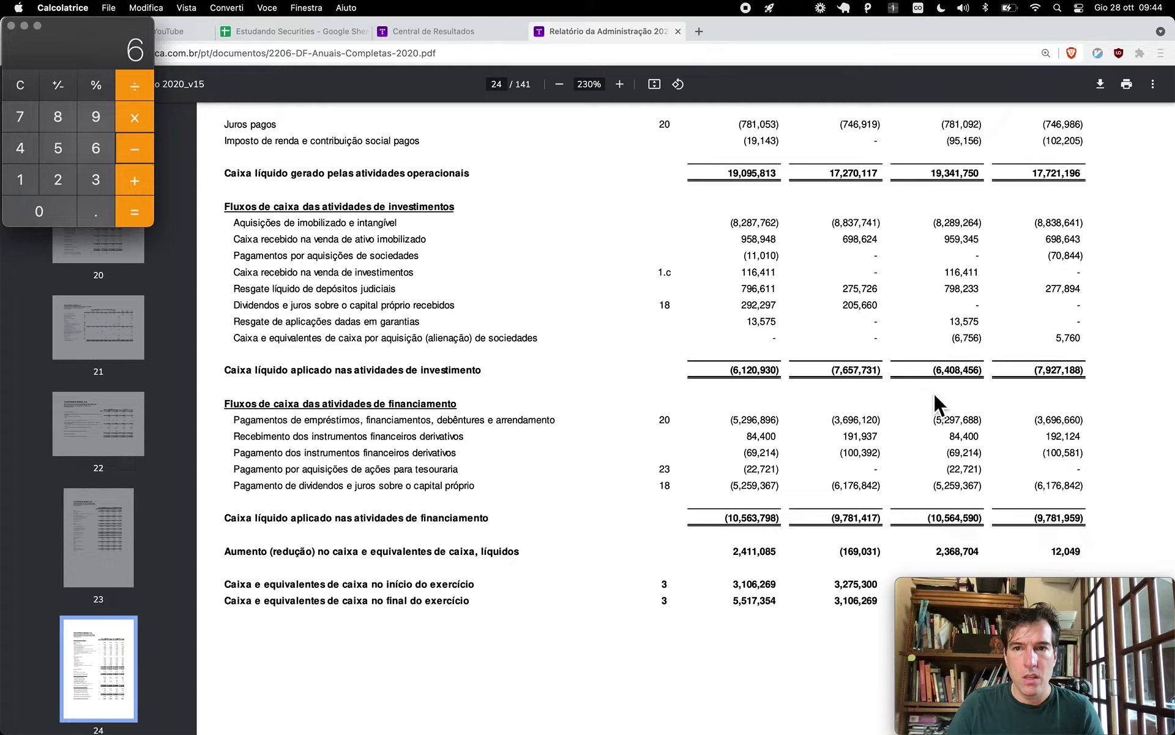
{"action": "key", "text": "Return"}
{"action": "key", "text": "super+c"}
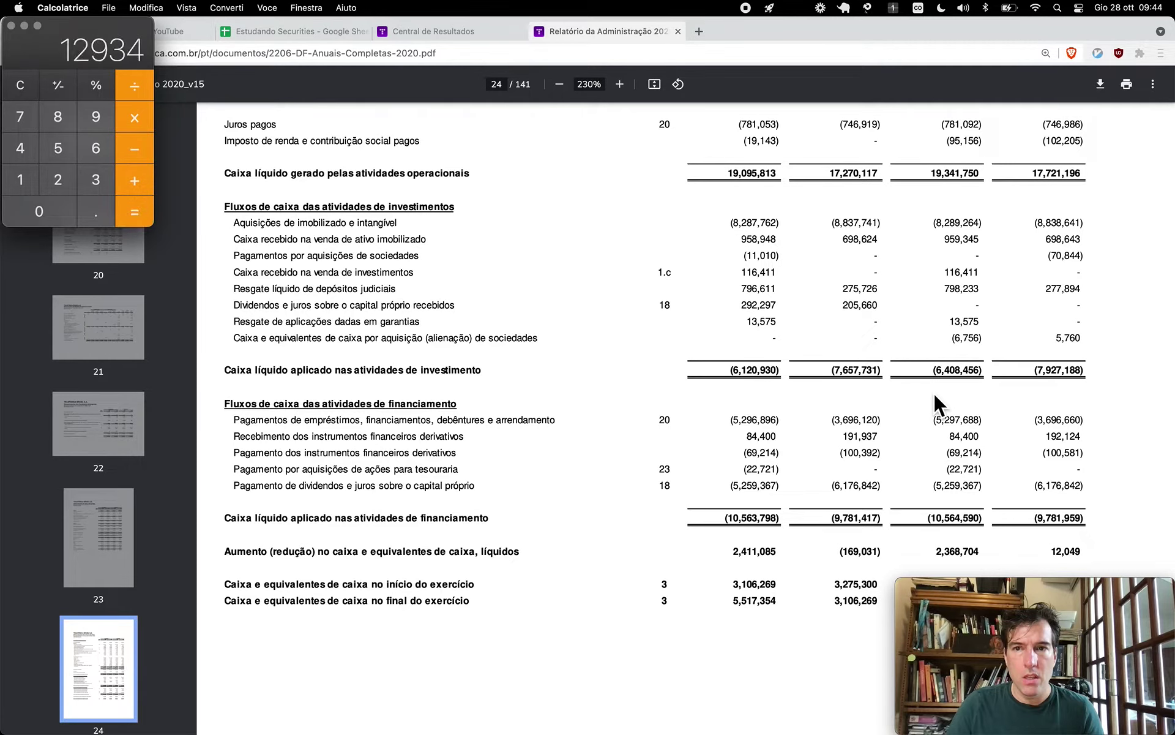
- In the Estudando Securities spreadsheet, paste the calculated 12934 as Telefônica's period 20 Free Cash Flow
{"action": "scroll", "coordinate": [889, 302], "scroll_direction": "up", "scroll_amount": 2}
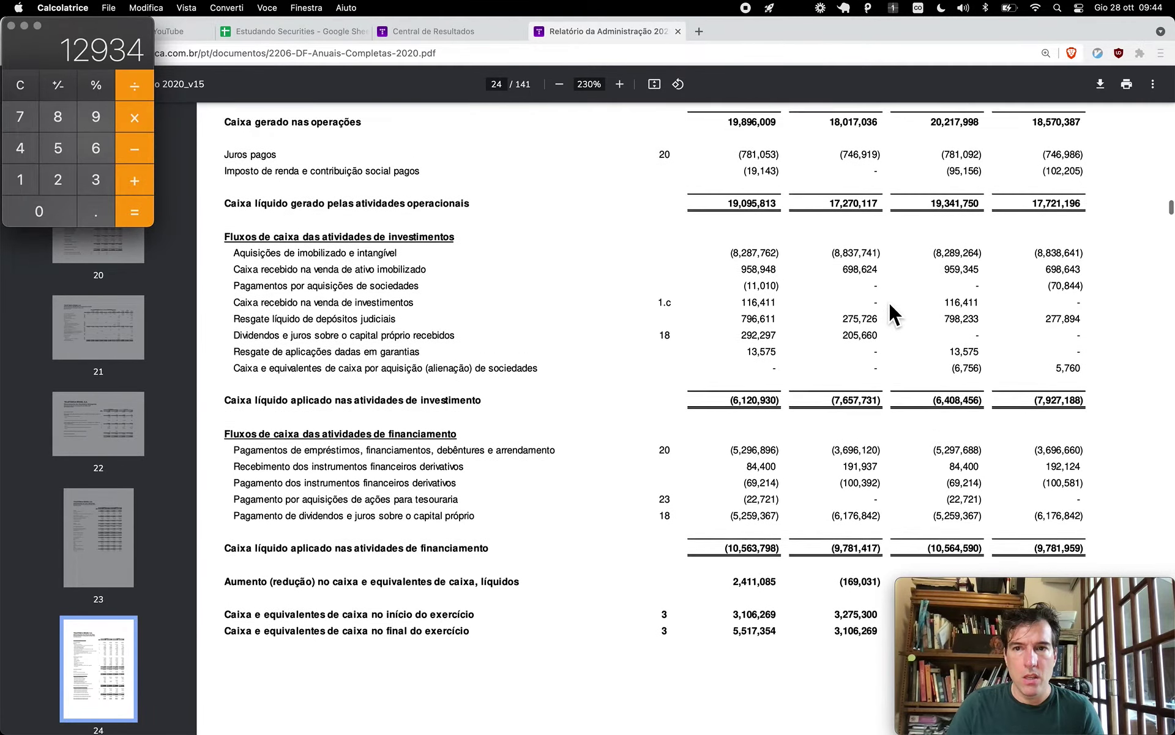
{"action": "scroll", "coordinate": [889, 302], "scroll_direction": "up", "scroll_amount": 4}
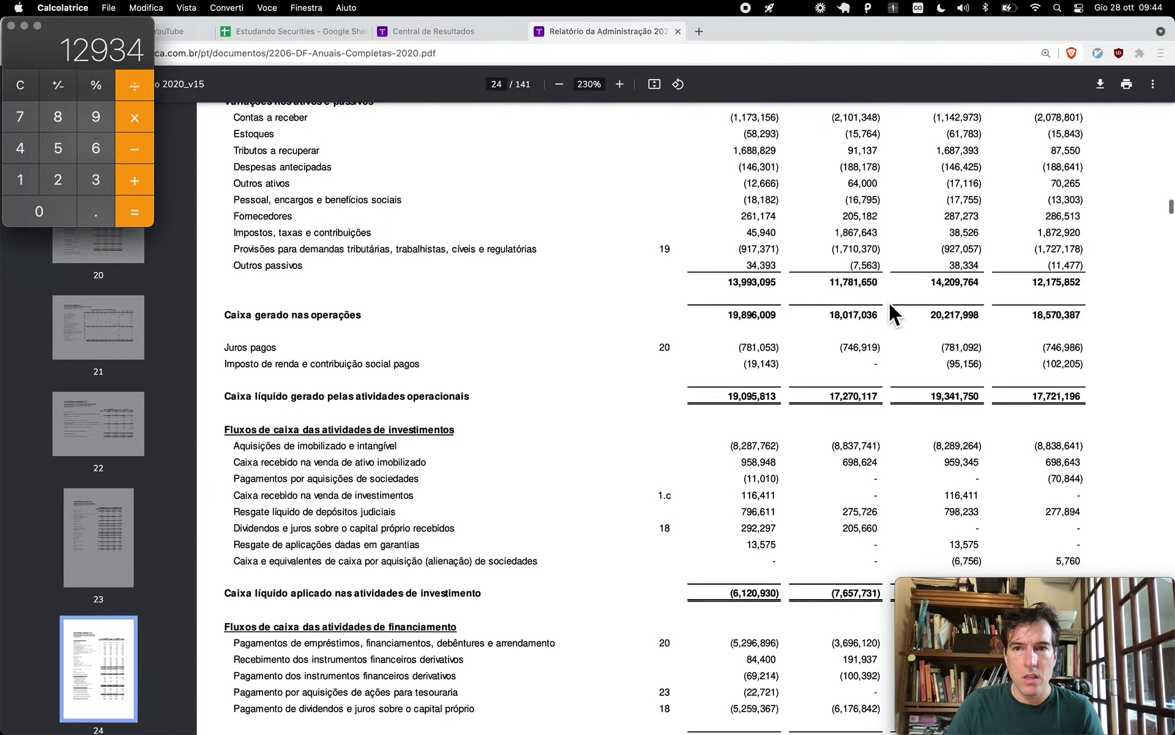
{"action": "scroll", "coordinate": [889, 302], "scroll_direction": "up", "scroll_amount": 2}
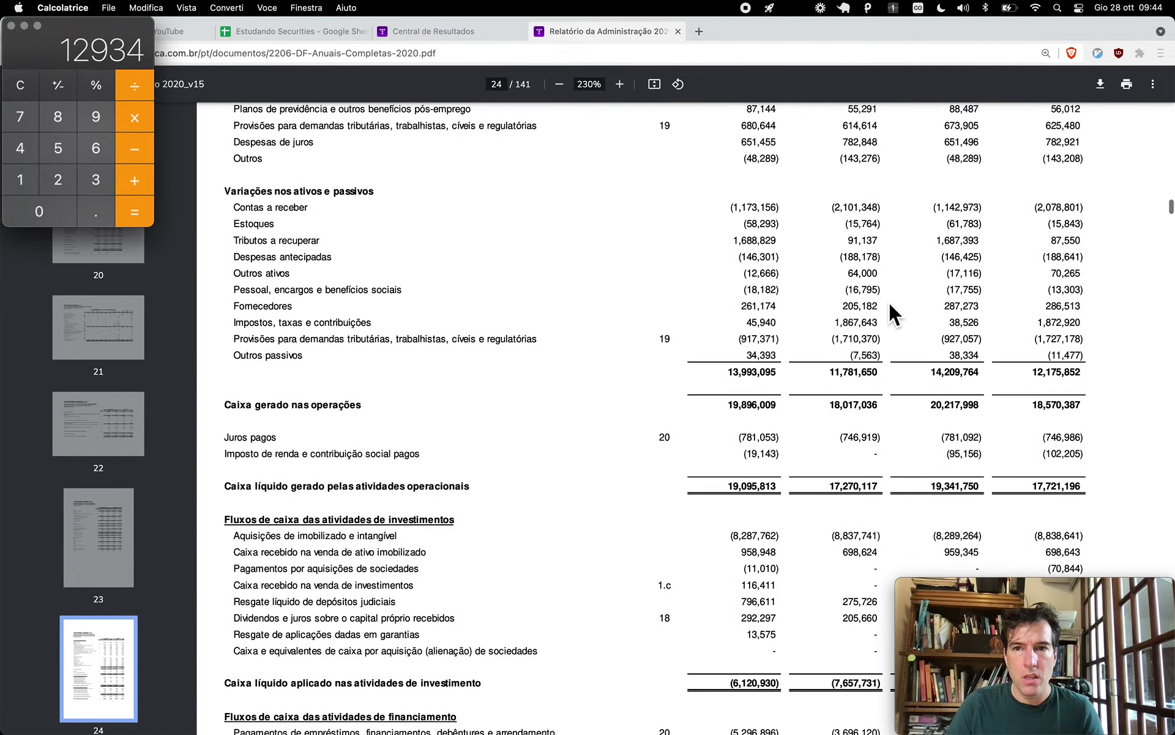
{"action": "key", "text": "super+Tab"}
{"action": "key", "text": "super+2"}
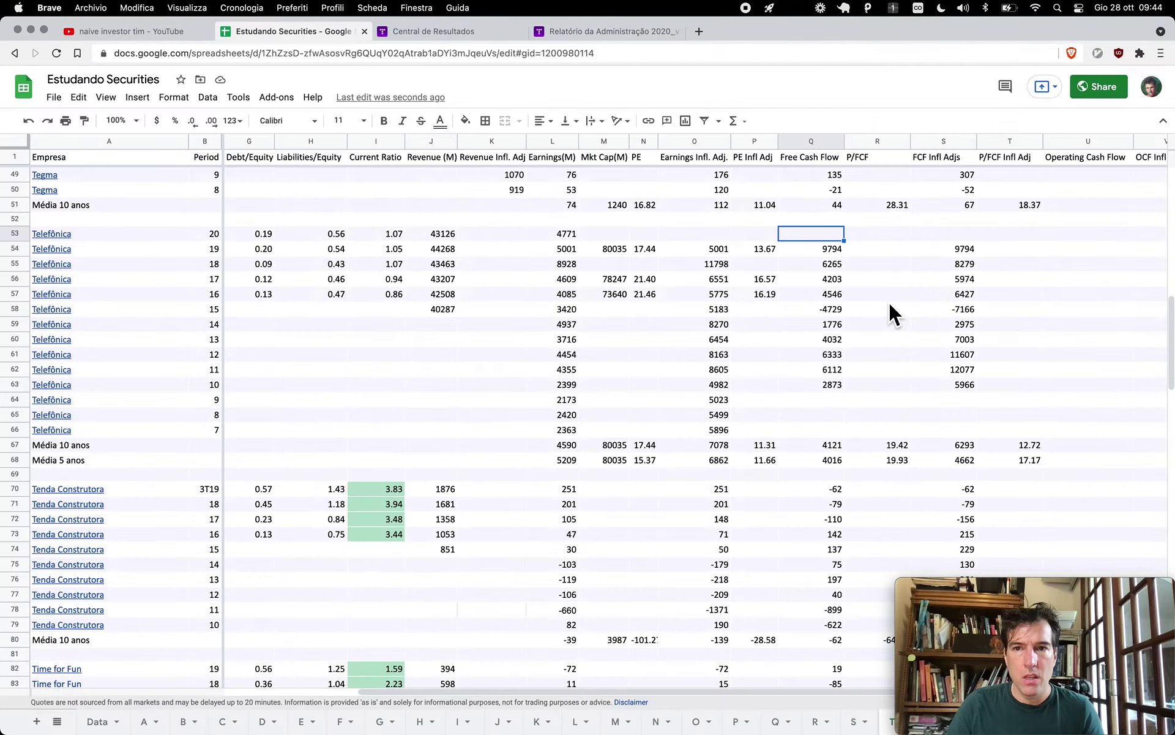
{"action": "key", "text": "super+v"}
- Copy Telefônica's period 20 Earnings of 4771 into its Earnings Infl. Adj. cell
{"action": "key", "text": "Left"}
{"action": "key", "text": "Left"}
{"action": "key", "text": "Left"}
{"action": "key", "text": "Left"}
{"action": "key", "text": "Left"}
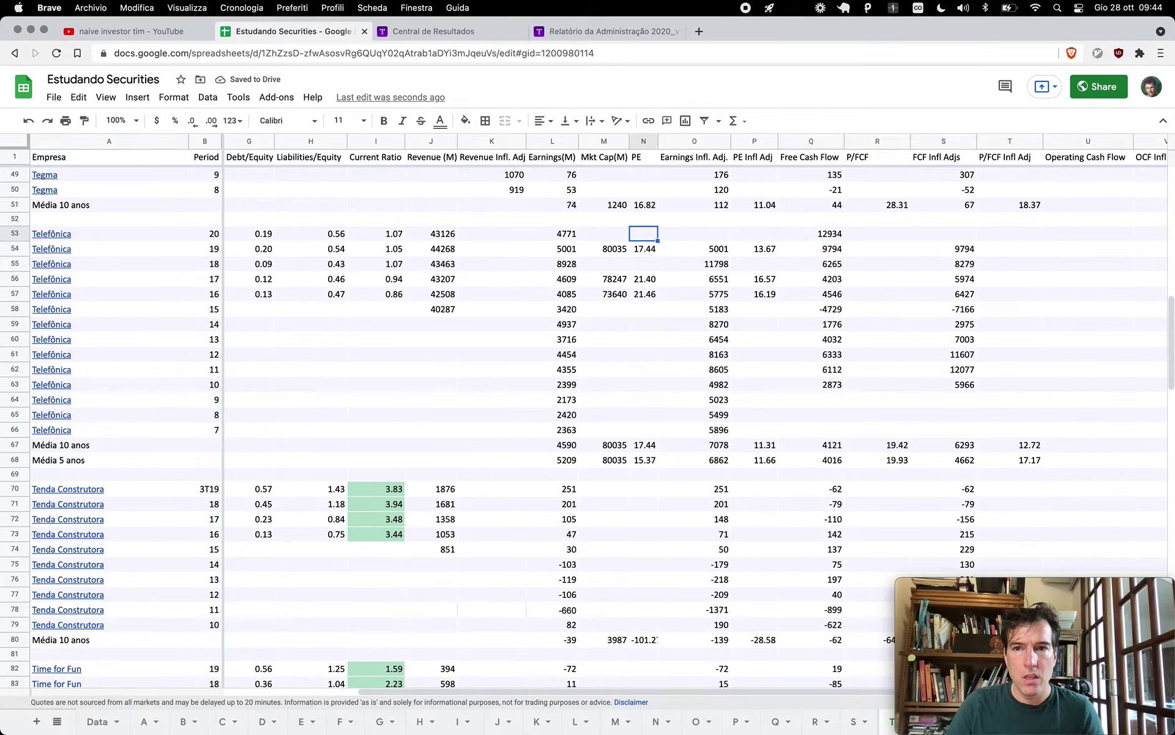
{"action": "key", "text": "ctrl+c"}
{"action": "key", "text": "Right"}
{"action": "key", "text": "Right"}
{"action": "key", "text": "Right"}
{"action": "key", "text": "ctrl+v"}
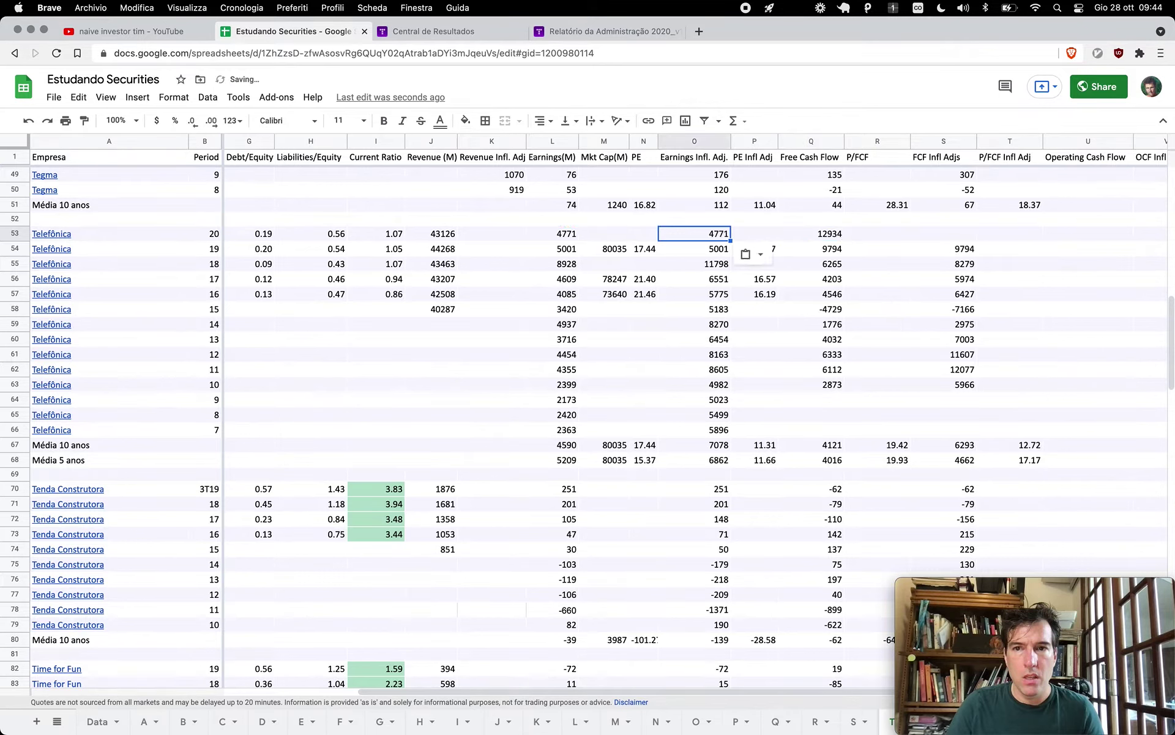
- Replace Telefônica's period 19 Earnings Infl. Adj. with the suggested formula =L54*'Inflation Adjustments'!B1
{"action": "key", "text": "Down"}
{"action": "key", "text": "Return"}
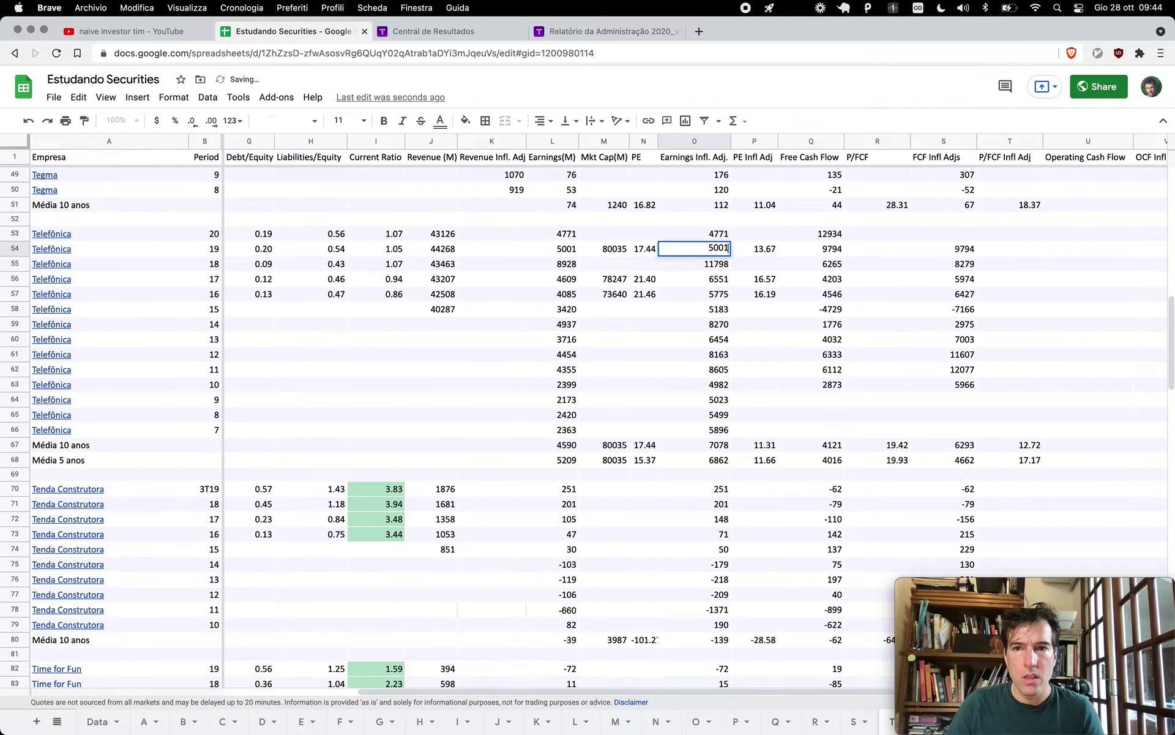
{"action": "key", "text": "BackSpace"}
{"action": "key", "text": "BackSpace"}
{"action": "key", "text": "BackSpace"}
{"action": "key", "text": "BackSpace"}
{"action": "type", "text": "="}
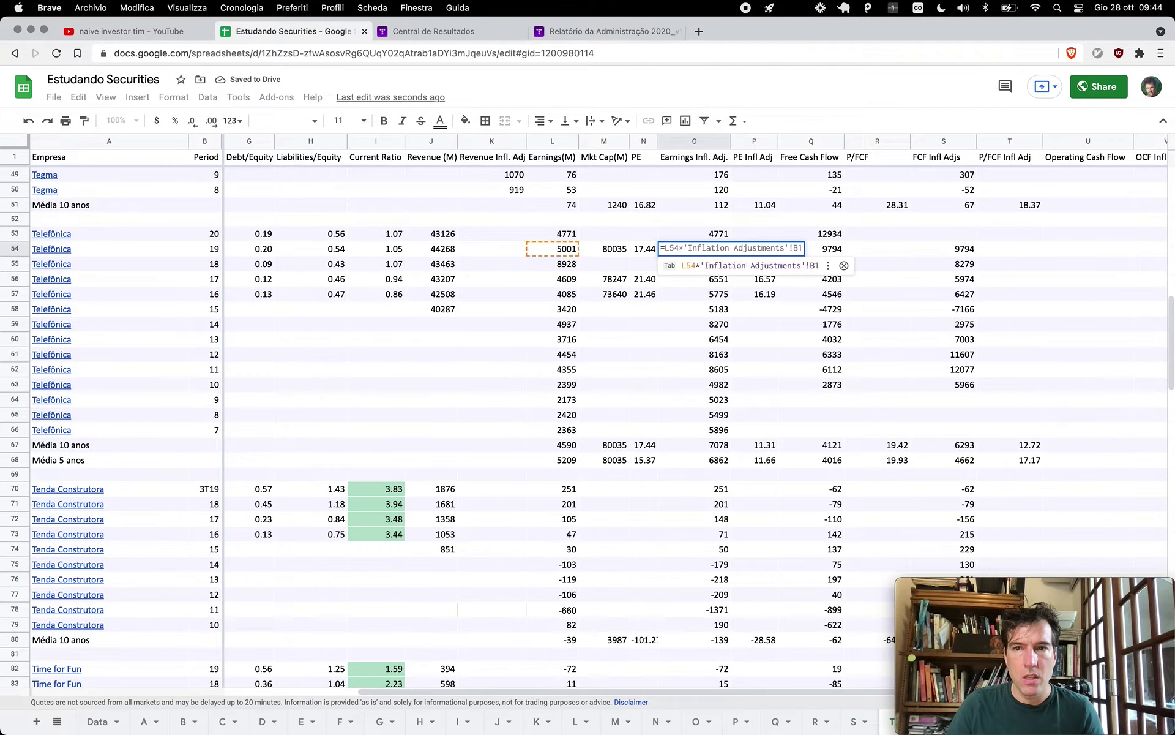
{"action": "key", "text": "Tab"}
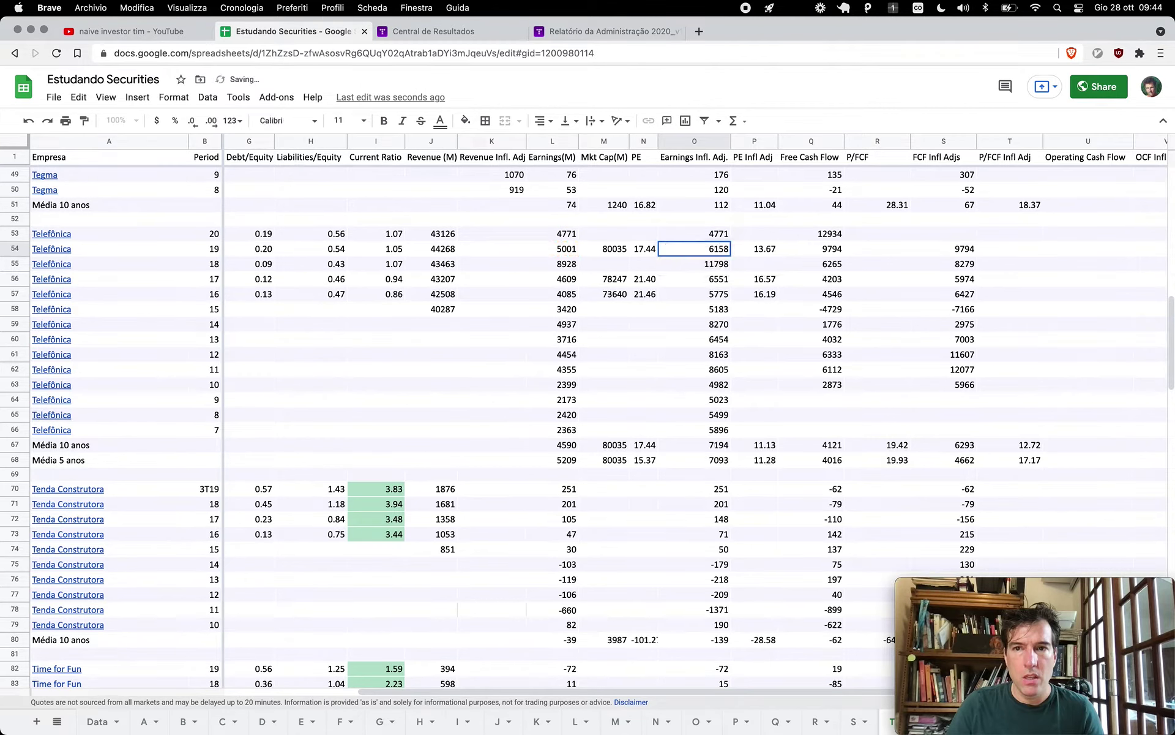
- Copy the period 19 Earnings Infl. Adj. formula down to Telefônica's periods 18 through 7
{"action": "key", "text": "ctrl+c"}
{"action": "key", "text": "Down"}
{"action": "key", "text": "ctrl+shift+Down"}
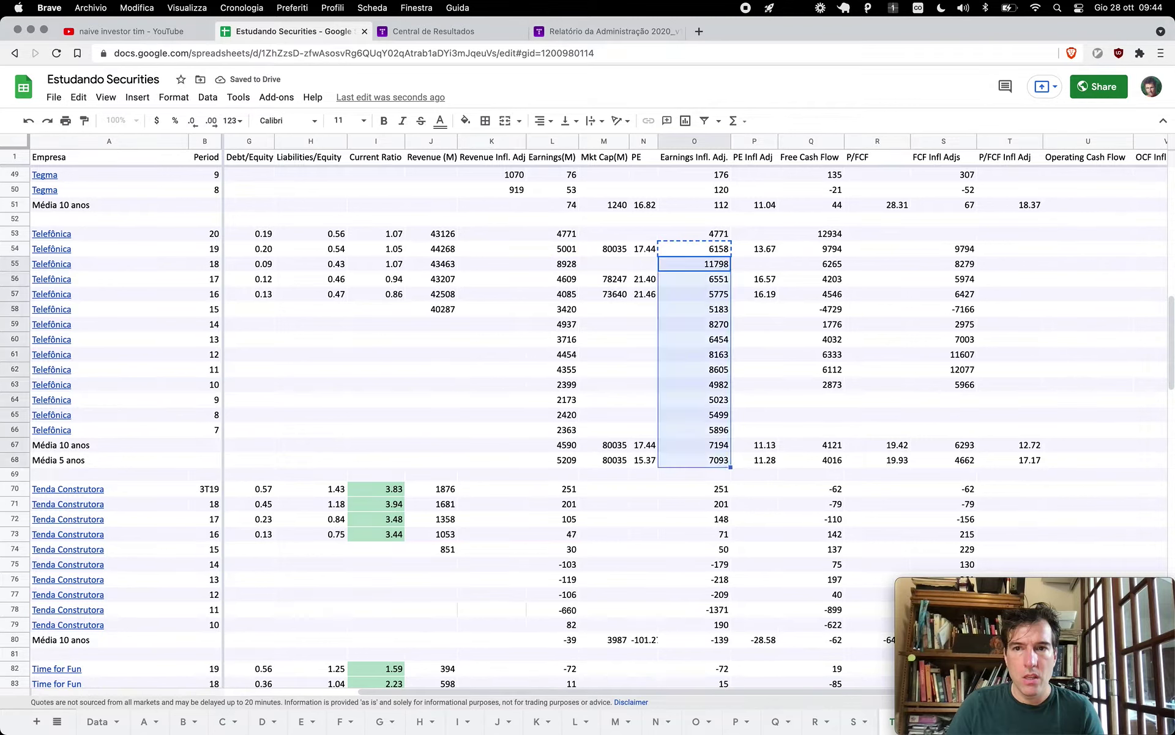
{"action": "key", "text": "shift+Up"}
{"action": "key", "text": "shift+Up"}
{"action": "key", "text": "ctrl+v"}
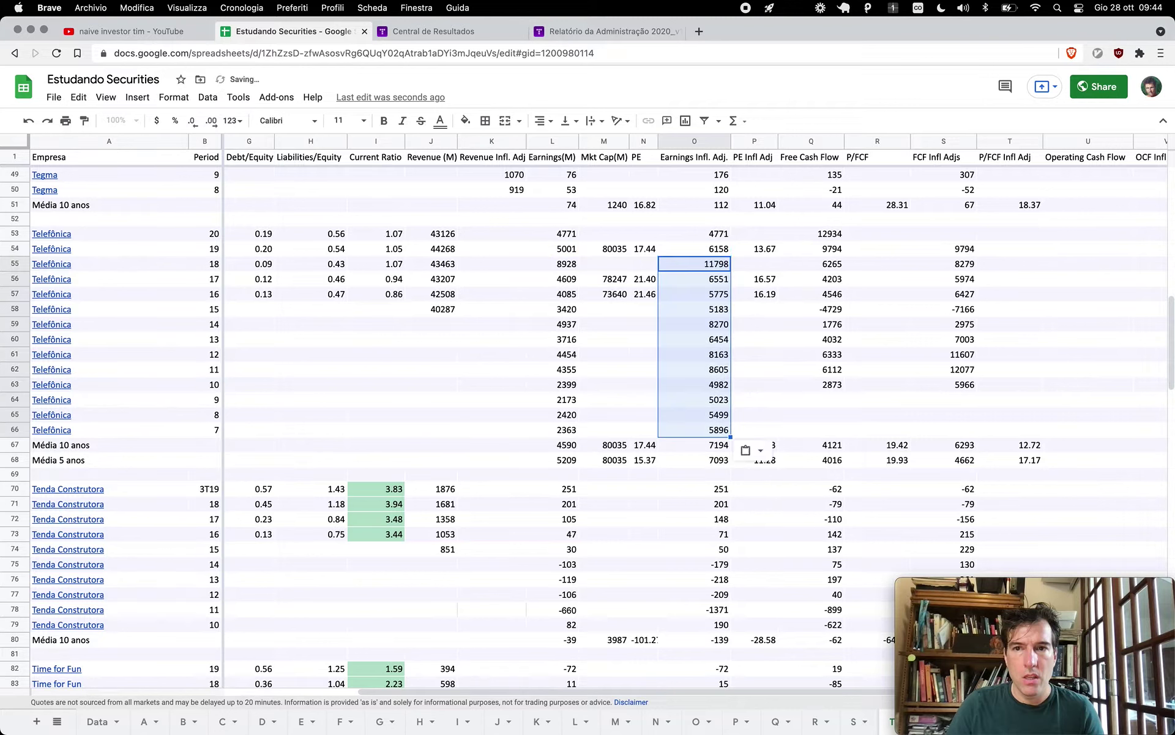
- Set Telefônica's period 20 FCF Infl Adjs to the formula =Q53
{"action": "key", "text": "Up"}
{"action": "key", "text": "Up"}
{"action": "key", "text": "Right"}
{"action": "key", "text": "Right"}
{"action": "key", "text": "Right"}
{"action": "key", "text": "Right"}
{"action": "type", "text": "=Q53"}
{"action": "key", "text": "Return"}
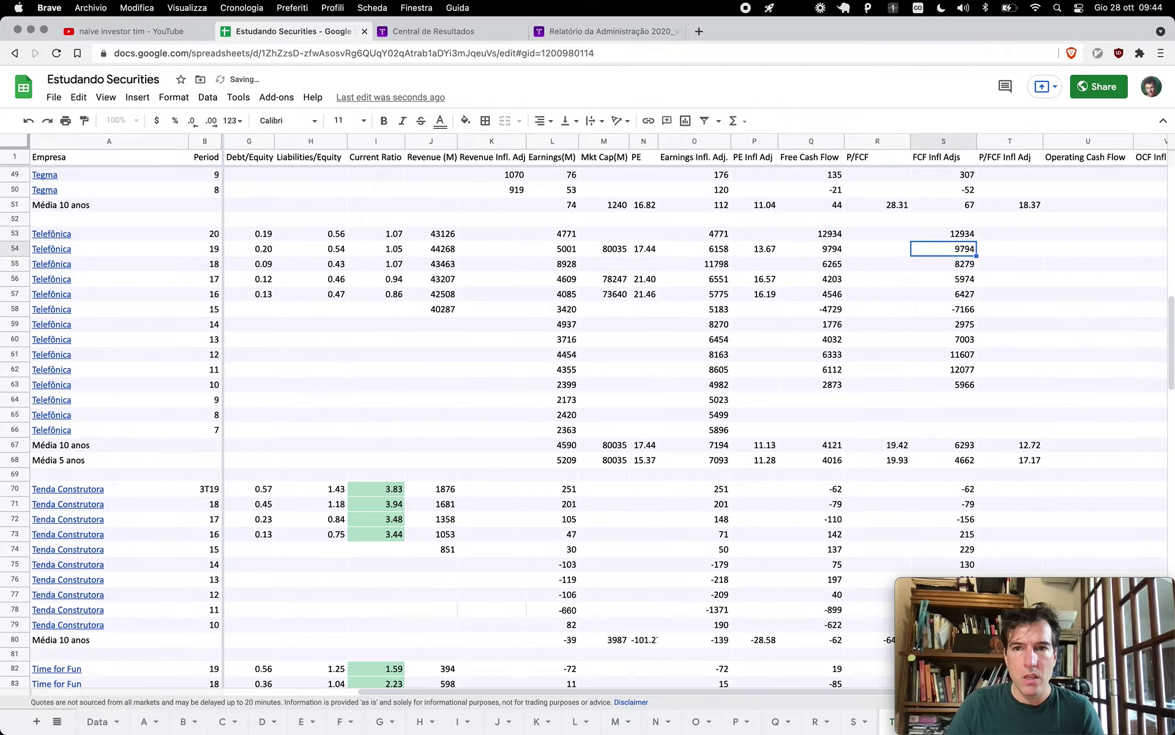
- Replace Telefônica's period 19 FCF Infl Adjs value with the suggested inflation adjustment formula
{"action": "key", "text": "BackSpace"}
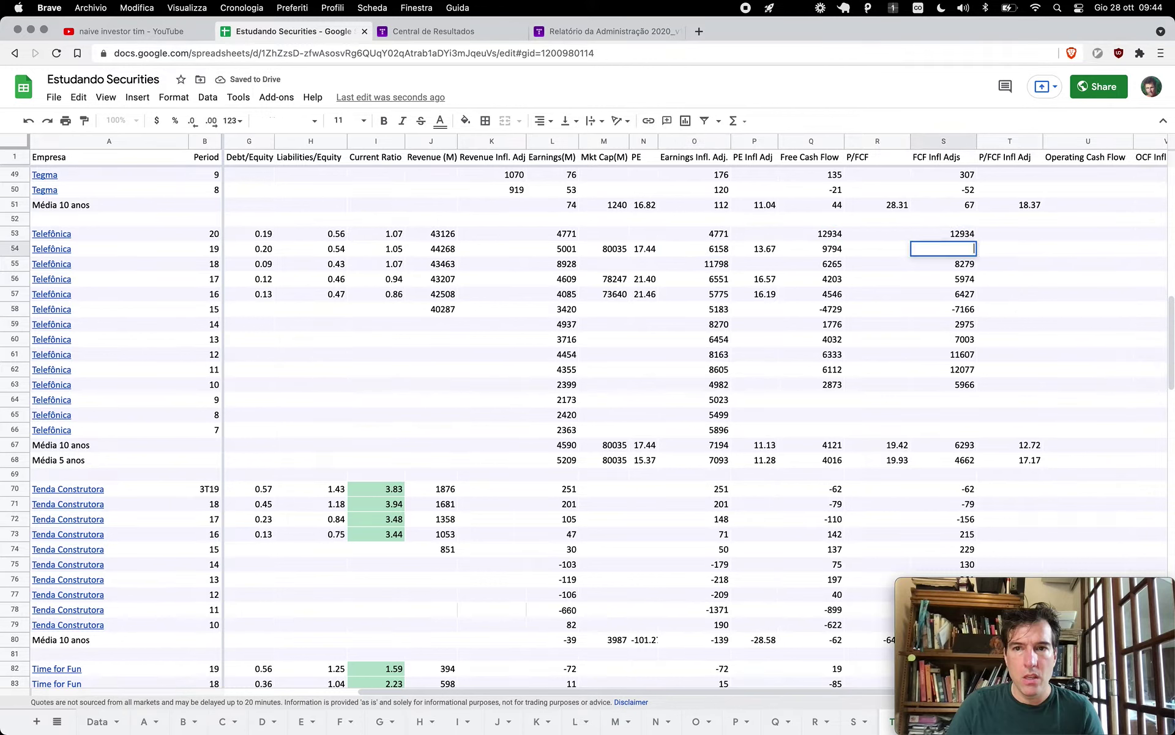
{"action": "type", "text": "="}
{"action": "key", "text": "Tab"}
{"action": "key", "text": "Return"}
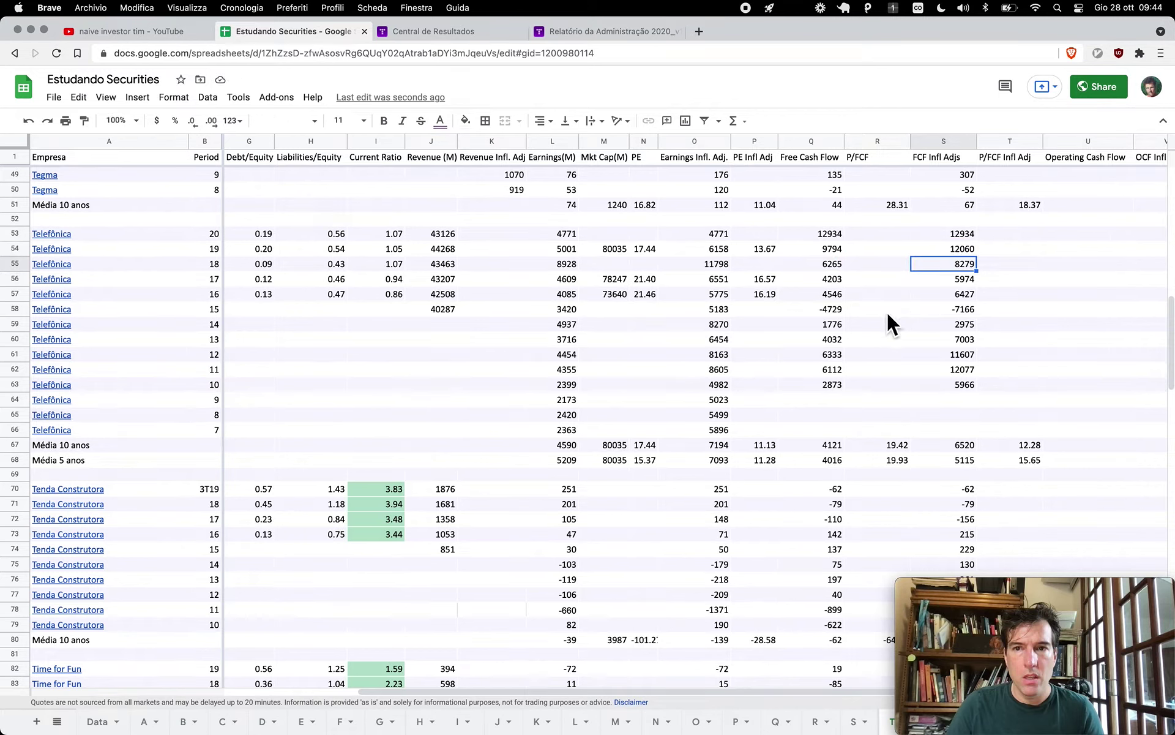
{"action": "key", "text": "Left"}
{"action": "key", "text": "Left"}
{"action": "key", "text": "Left"}
{"action": "key", "text": "Left"}
{"action": "key", "text": "Left"}
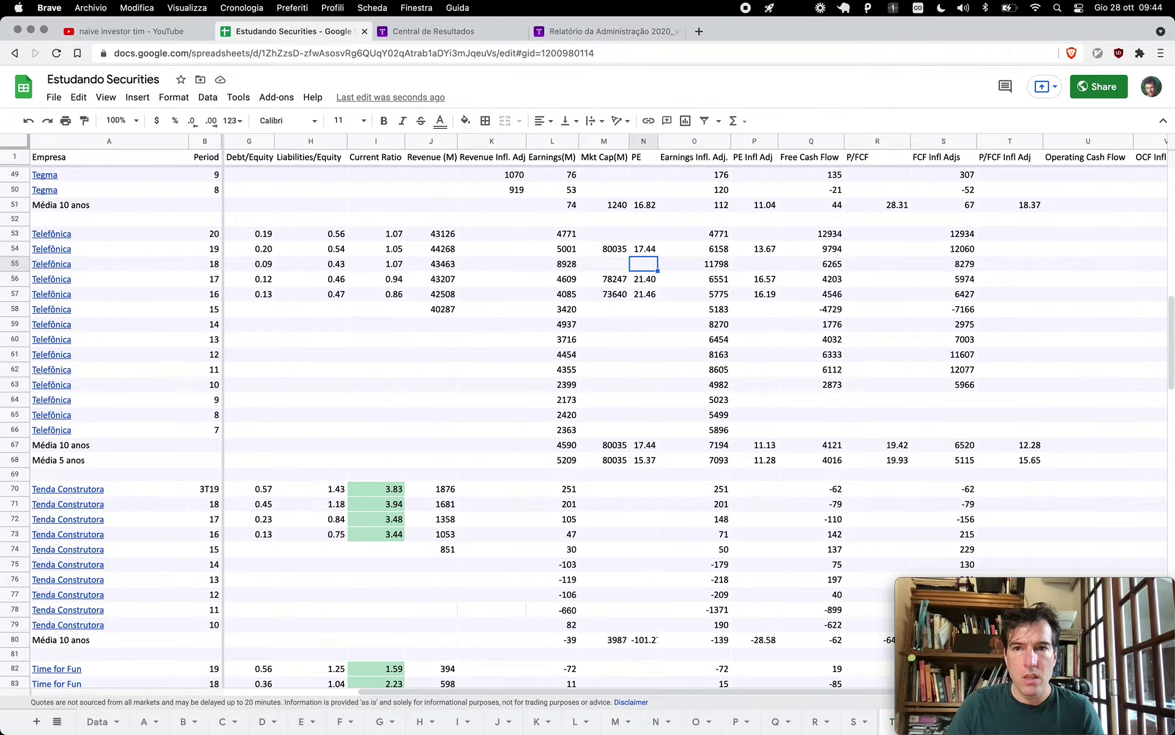
{"action": "key", "text": "Left"}
{"action": "key", "text": "Left"}
{"action": "key", "text": "alt+Down"}
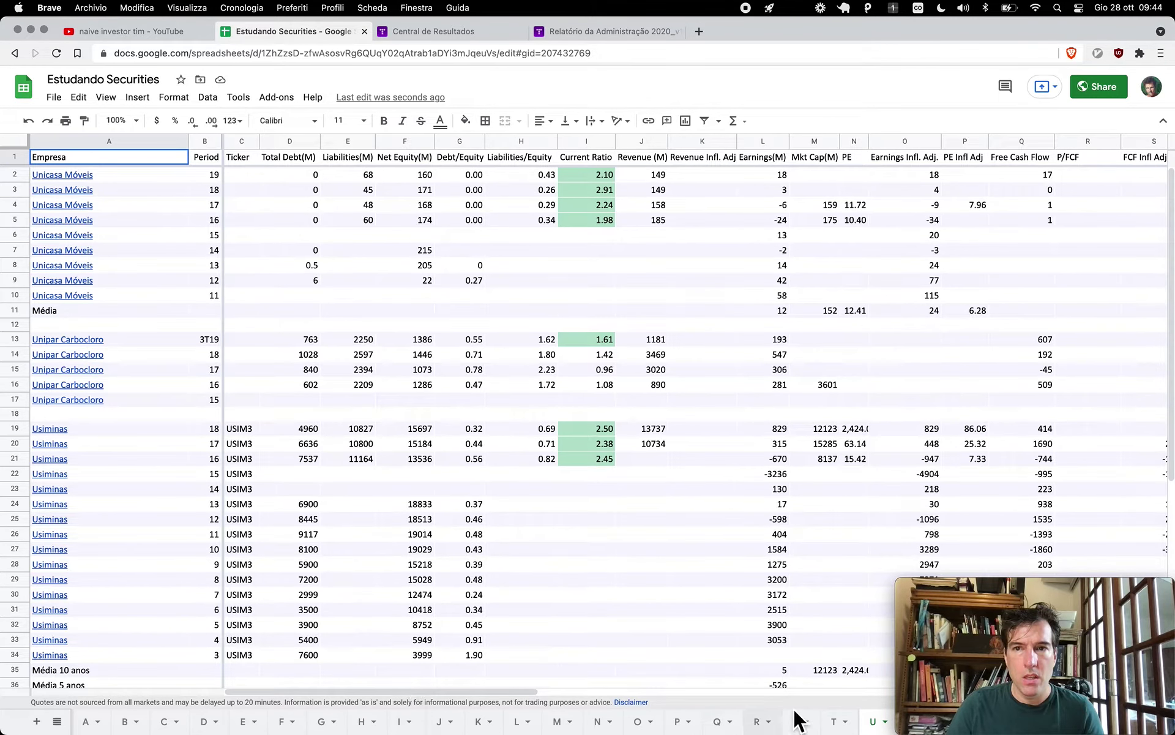
{"action": "left_click", "coordinate": [838, 724]}
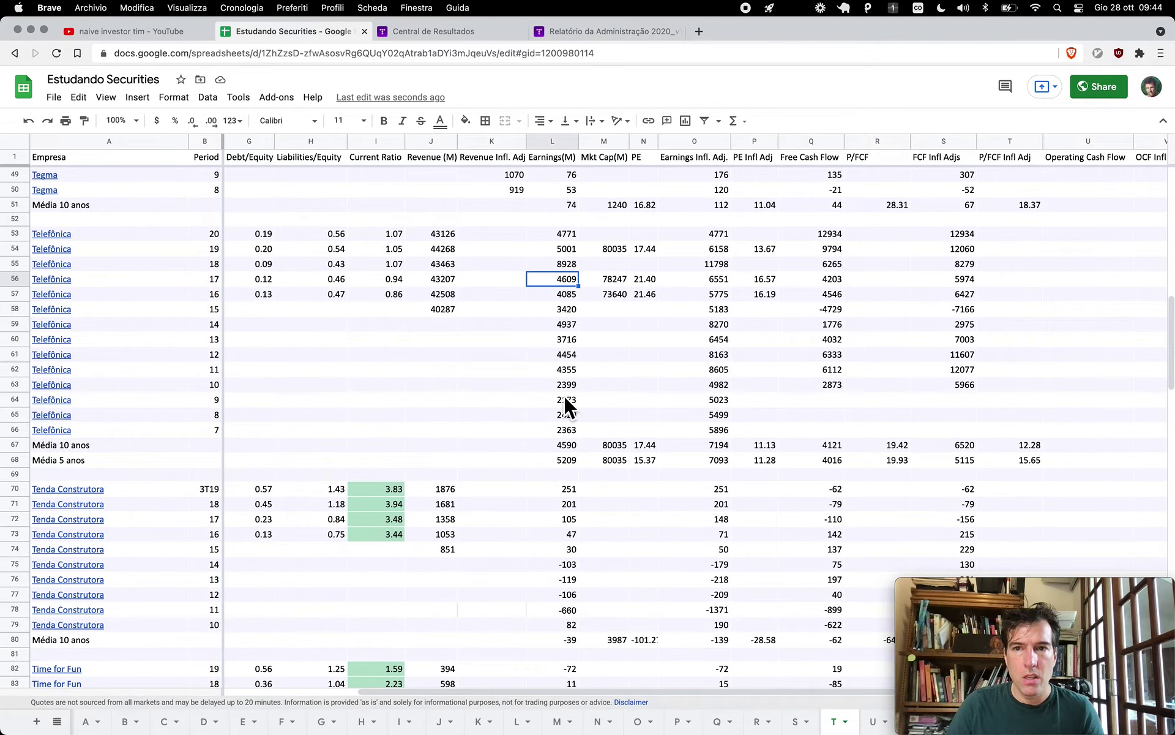
- Edit Telefônica's Média 10 anos Earnings formula so the average starts at L53: =AVERAGE(offset(L53,0,0,10,1))
{"action": "left_click", "coordinate": [566, 446]}
{"action": "double_click", "coordinate": [567, 445]}
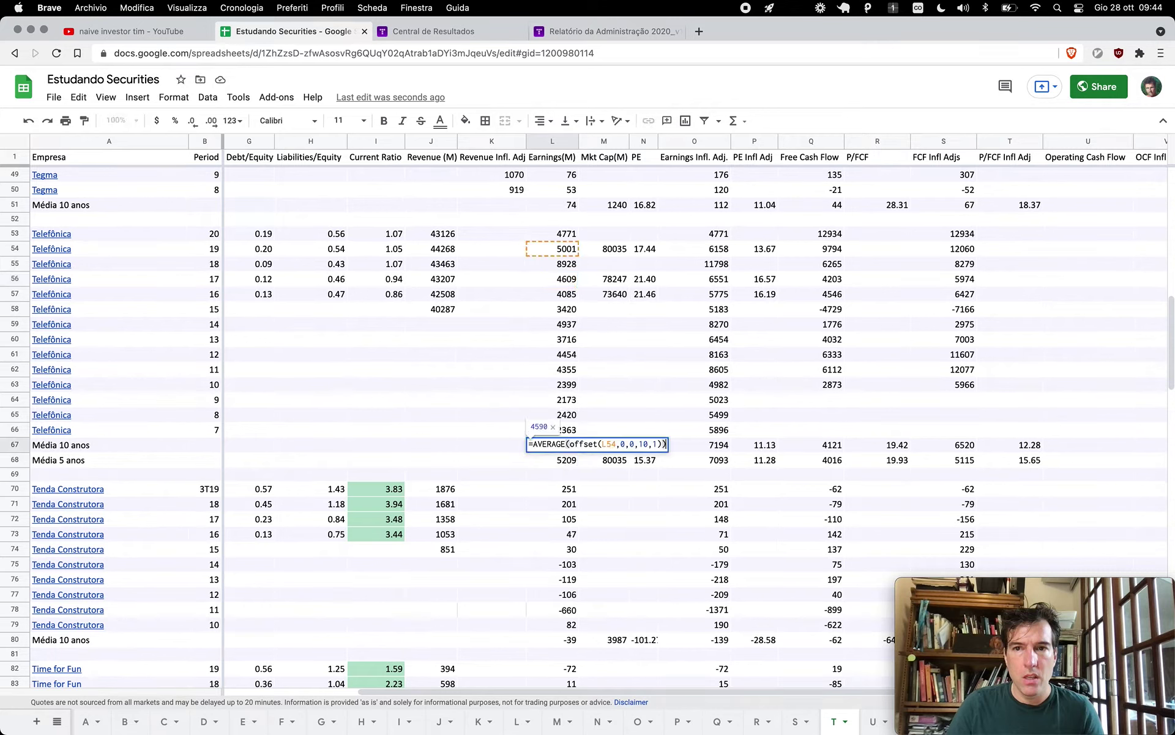
{"action": "key", "text": "Left"}
{"action": "key", "text": "Left"}
{"action": "key", "text": "Left"}
{"action": "key", "text": "Left"}
{"action": "key", "text": "Left"}
{"action": "key", "text": "Left"}
{"action": "key", "text": "Left"}
{"action": "key", "text": "Left"}
{"action": "key", "text": "Left"}
{"action": "key", "text": "Left"}
{"action": "key", "text": "Left"}
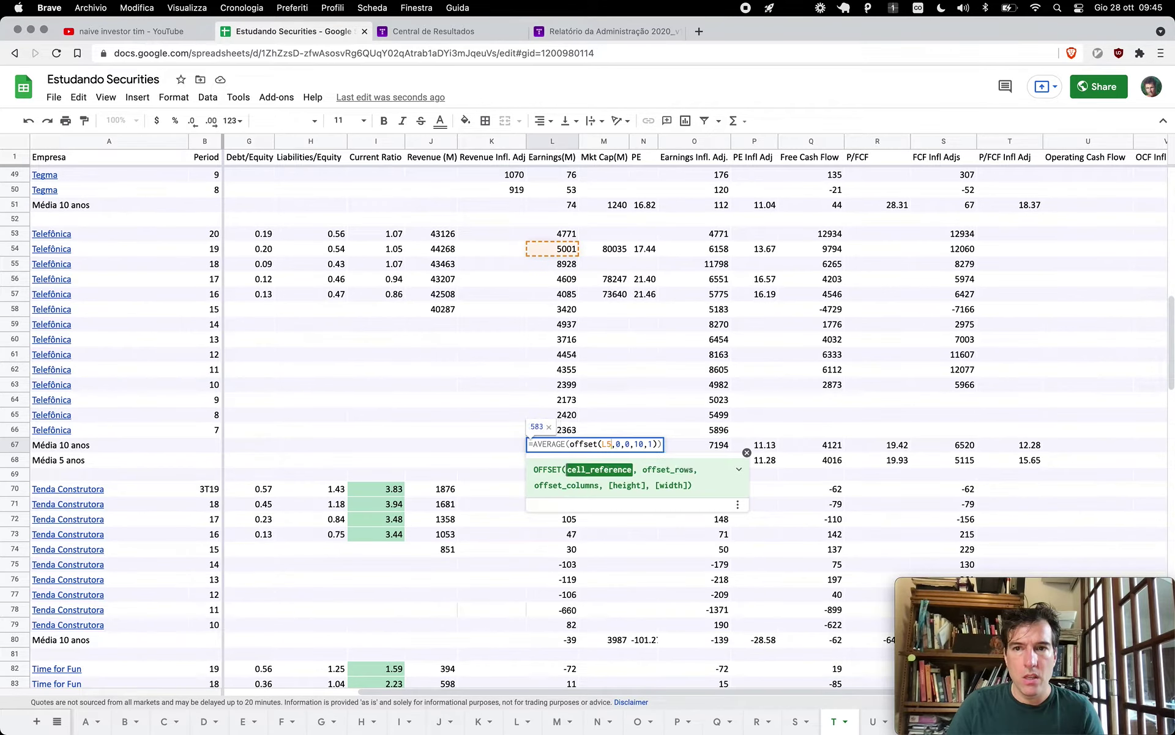
{"action": "key", "text": "BackSpace"}
{"action": "type", "text": "3"}
{"action": "key", "text": "Return"}
- Copy the Média 10 anos Earnings formula to the Earnings Infl. Adj., Free Cash Flow and FCF Infl Adjs cells of the same row
{"action": "key", "text": "Up"}
{"action": "key", "text": "ctrl+c"}
{"action": "key", "text": "Right"}
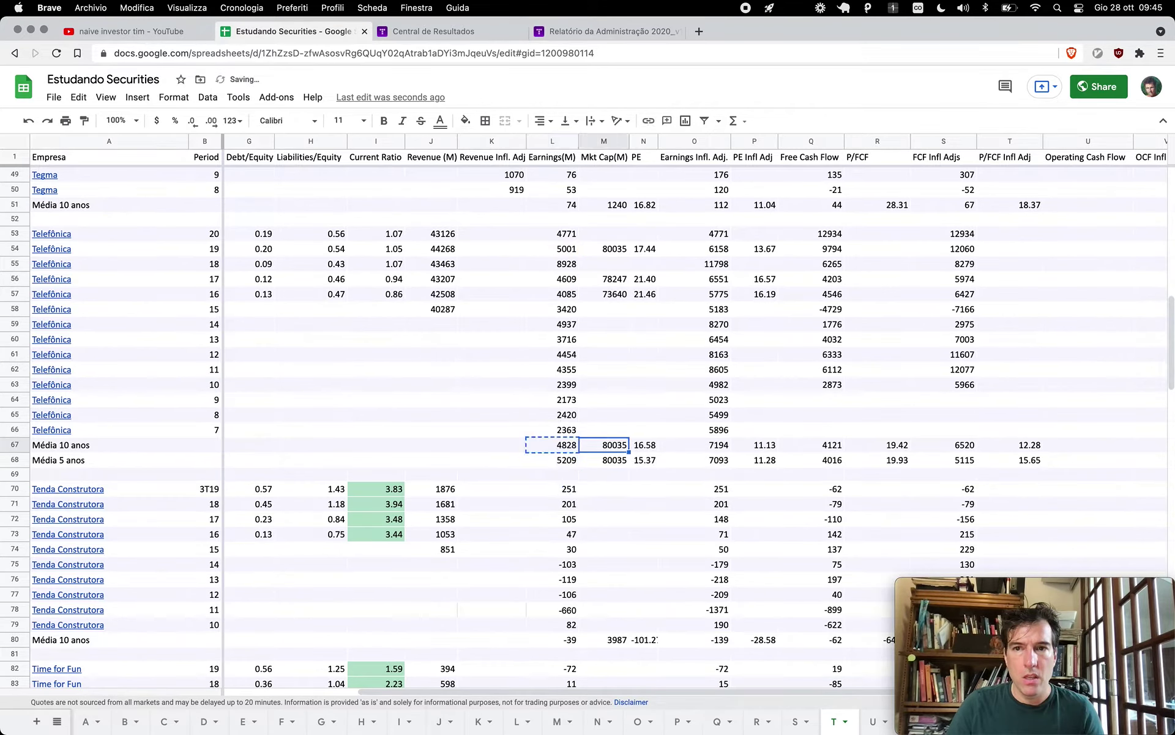
{"action": "key", "text": "Right"}
{"action": "key", "text": "Right"}
{"action": "key", "text": "ctrl+v"}
{"action": "key", "text": "Right"}
{"action": "key", "text": "Right"}
{"action": "key", "text": "ctrl+v"}
{"action": "key", "text": "Right"}
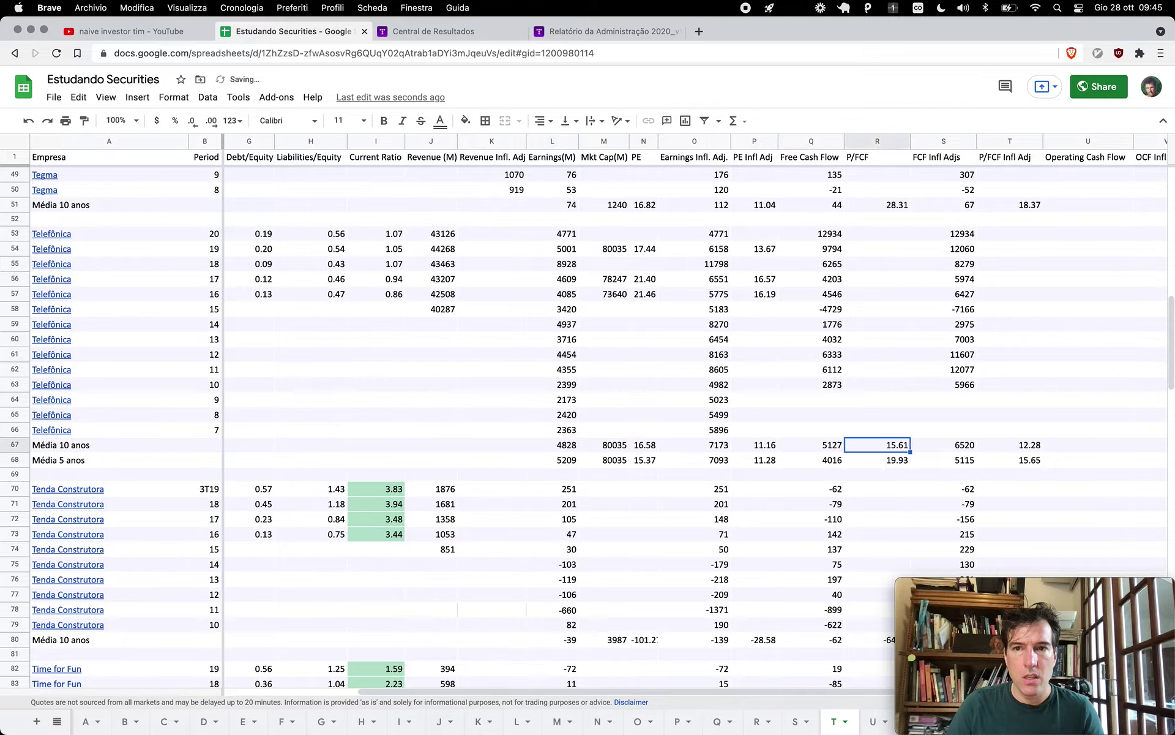
{"action": "key", "text": "Right"}
{"action": "key", "text": "ctrl+v"}
- Edit Telefônica's Média 5 anos Earnings formula so the average starts at L53: =AVERAGE(offset(L53,0,0,5,1))
{"action": "key", "text": "Left"}
{"action": "key", "text": "Left"}
{"action": "key", "text": "Left"}
{"action": "key", "text": "Left"}
{"action": "key", "text": "Left"}
{"action": "key", "text": "Left"}
{"action": "key", "text": "Left"}
{"action": "key", "text": "Down"}
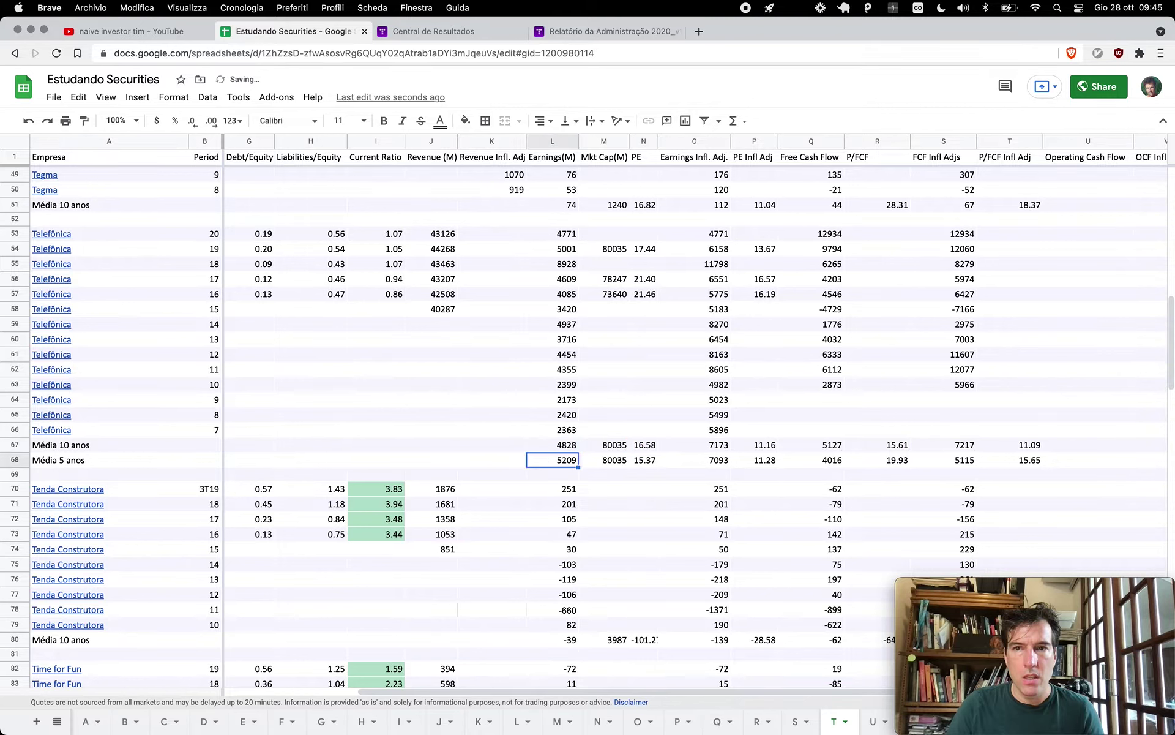
{"action": "key", "text": "Return"}
{"action": "key", "text": "Left"}
{"action": "key", "text": "Left"}
{"action": "key", "text": "Left"}
{"action": "key", "text": "Left"}
{"action": "key", "text": "Left"}
{"action": "key", "text": "Left"}
{"action": "key", "text": "Left"}
{"action": "key", "text": "Left"}
{"action": "key", "text": "Left"}
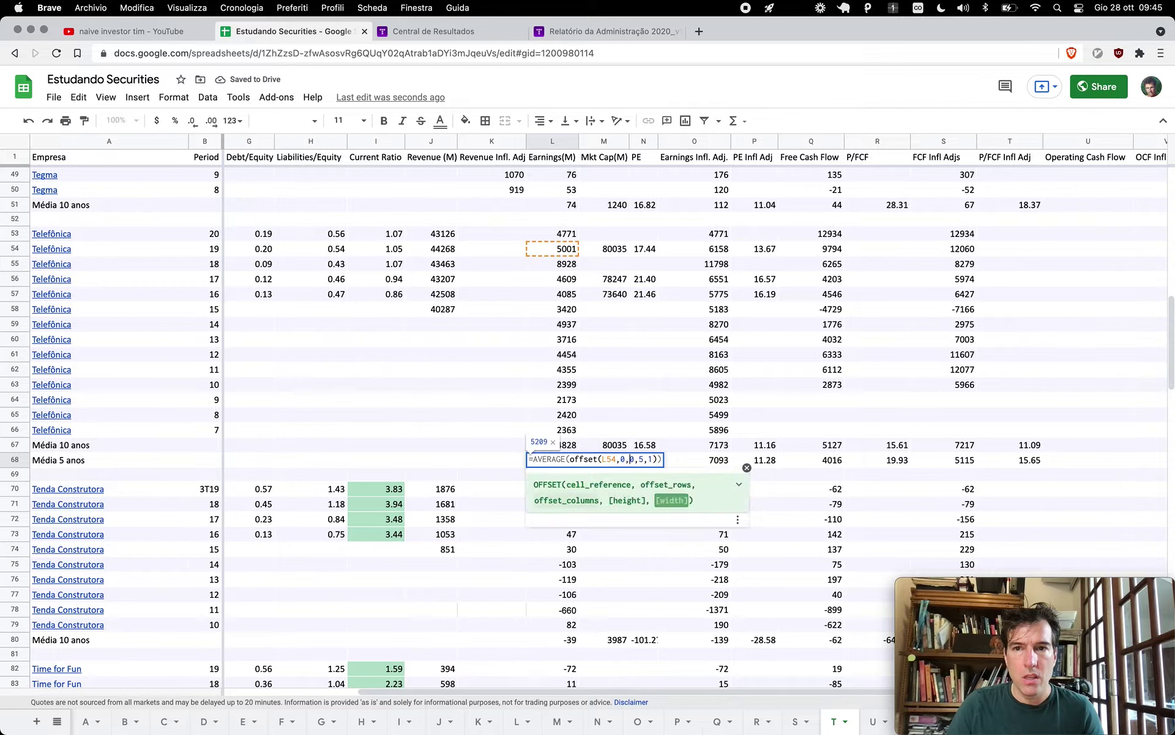
{"action": "key", "text": "Left"}
{"action": "key", "text": "BackSpace"}
{"action": "type", "text": "3"}
{"action": "key", "text": "Return"}
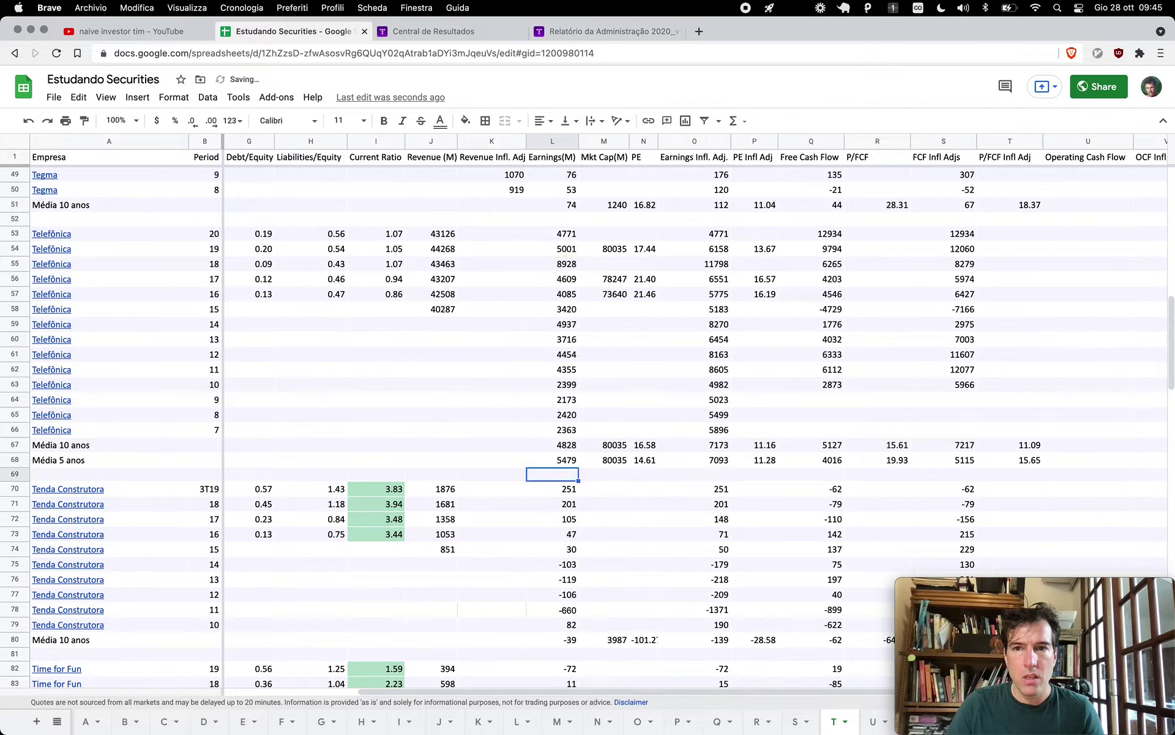
- Copy the Média 5 anos Earnings formula to the Earnings Infl. Adj., Free Cash Flow and FCF Infl Adjs cells of the same row
{"action": "key", "text": "Up"}
{"action": "key", "text": "cmd+c"}
{"action": "key", "text": "Right"}
{"action": "key", "text": "Right"}
{"action": "key", "text": "Right"}
{"action": "key", "text": "cmd+v"}
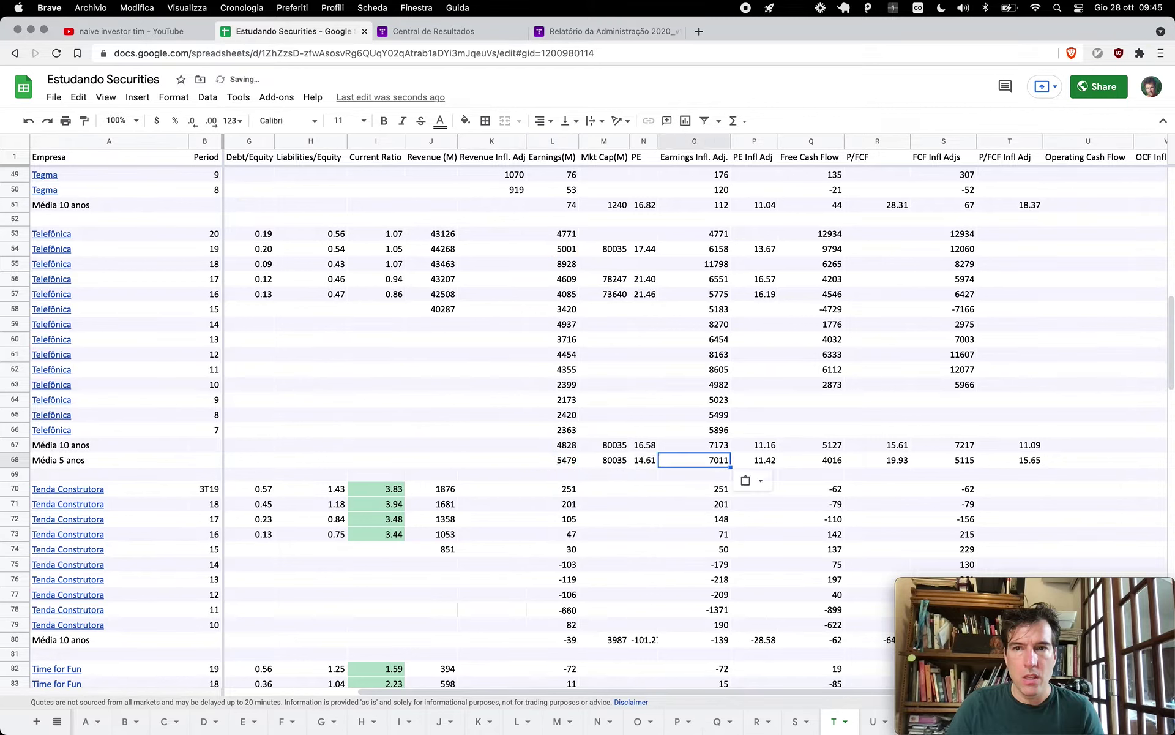
{"action": "key", "text": "Right"}
{"action": "key", "text": "Right"}
{"action": "key", "text": "cmd+v"}
{"action": "key", "text": "Right"}
{"action": "key", "text": "Right"}
{"action": "key", "text": "cmd+v"}
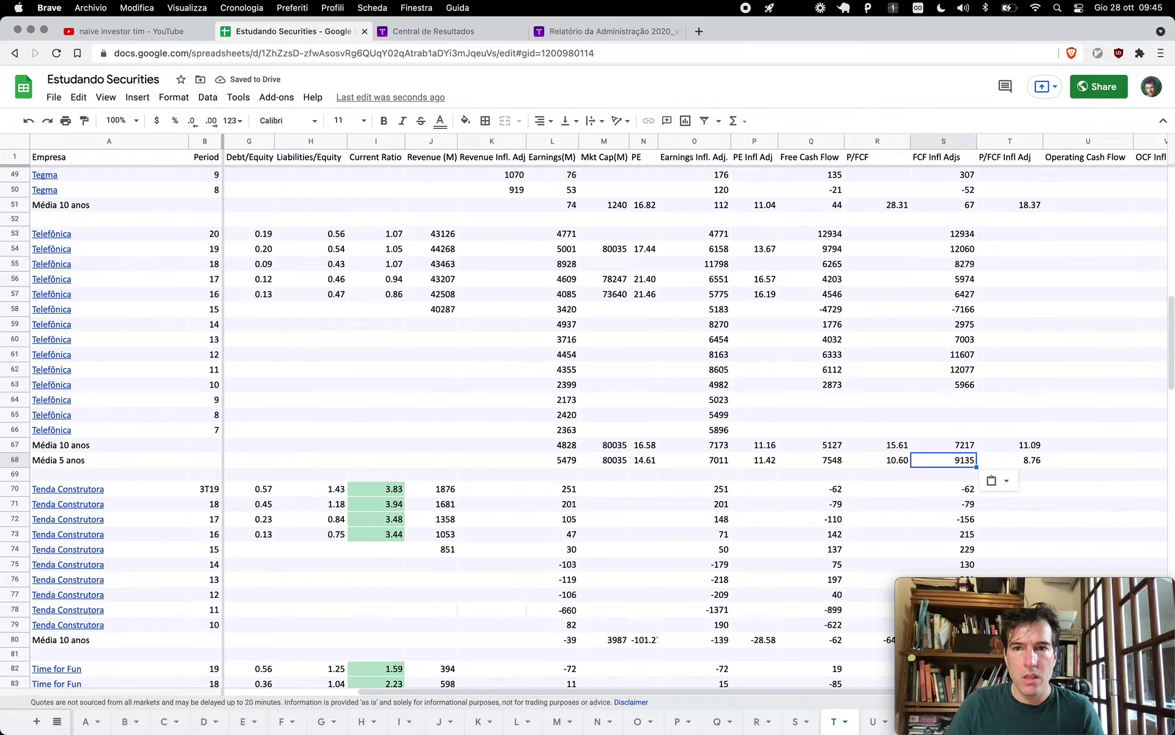
- Examine Telefônica's Média 10 anos and Média 5 anos earnings, cash flow and price ratios alongside its yearly figures
{"action": "key", "text": "Right"}
{"action": "key", "text": "Up"}
{"action": "key", "text": "Down"}
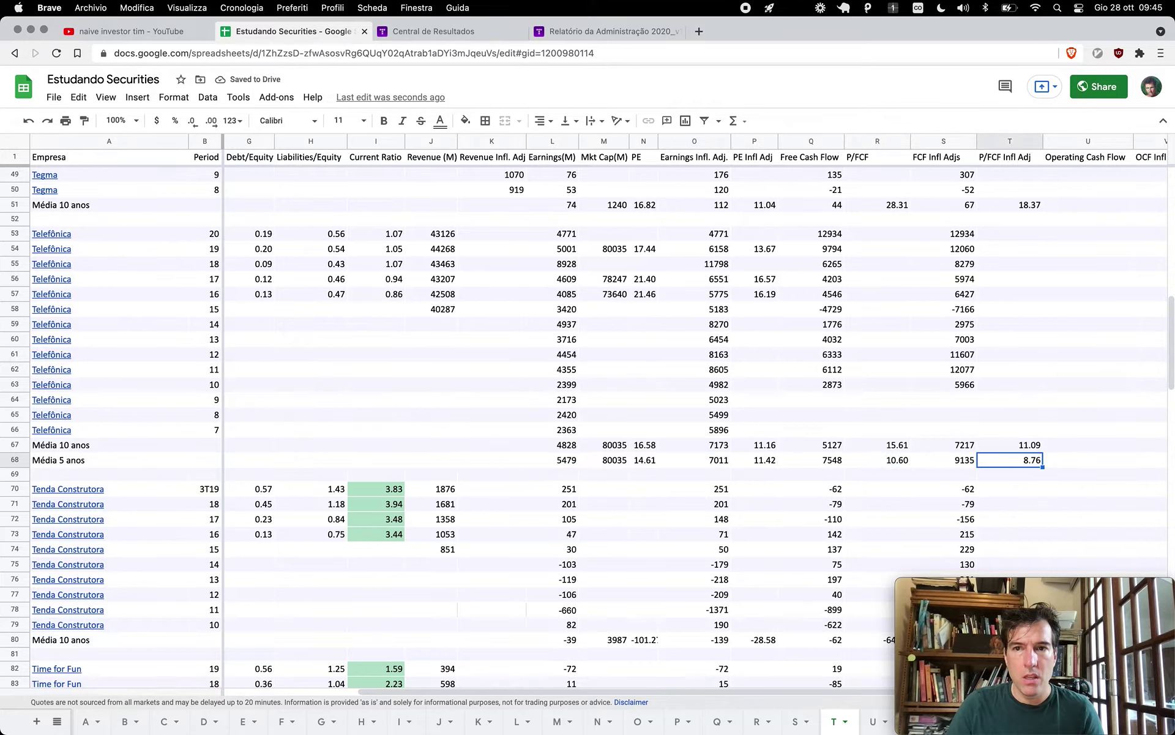
{"action": "key", "text": "Up"}
{"action": "key", "text": "Down"}
{"action": "key", "text": "Left"}
{"action": "key", "text": "Left"}
{"action": "key", "text": "Left"}
{"action": "key", "text": "Left"}
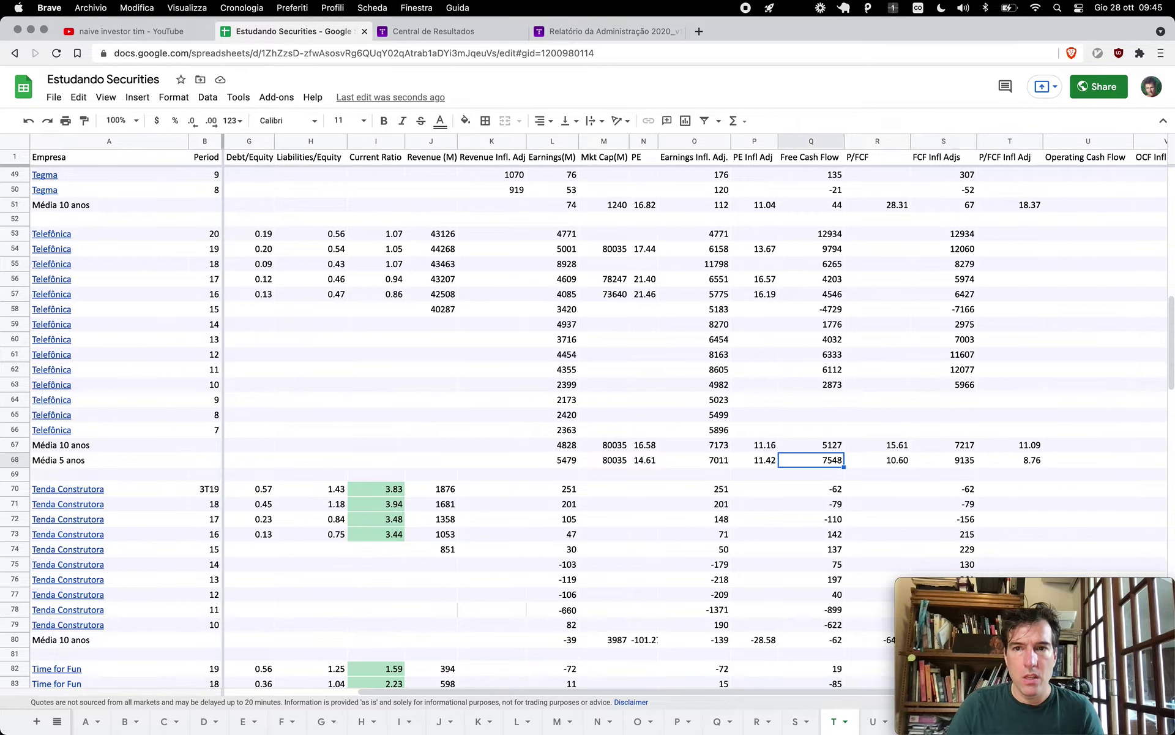
{"action": "key", "text": "Up"}
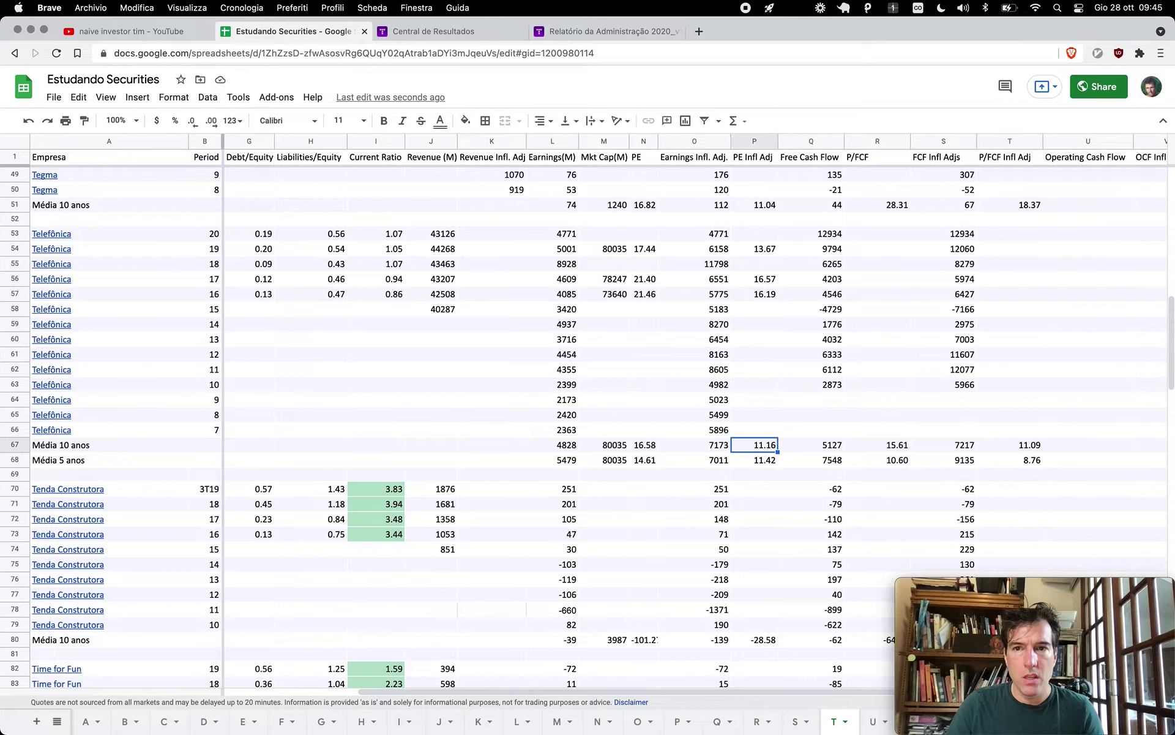
{"action": "key", "text": "Left"}
{"action": "key", "text": "Left"}
{"action": "key", "text": "Left"}
{"action": "key", "text": "Left"}
{"action": "key", "text": "Left"}
{"action": "key", "text": "Left"}
{"action": "key", "text": "Left"}
{"action": "key", "text": "Left"}
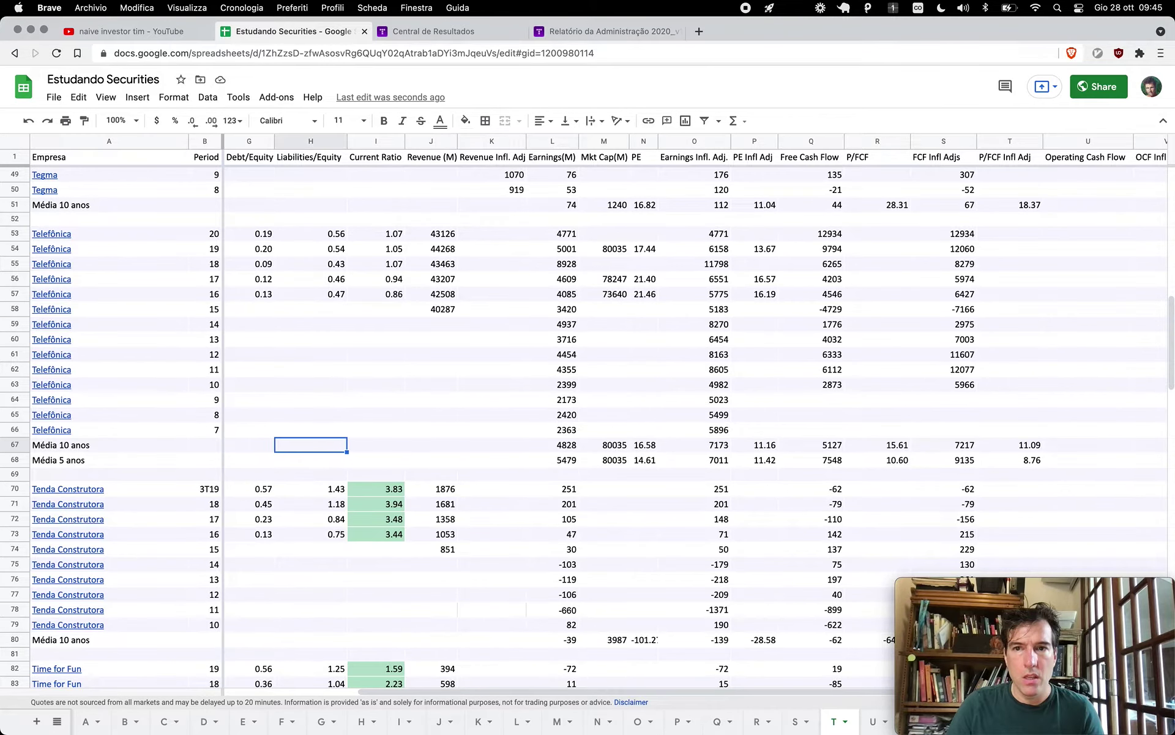
{"action": "key", "text": "Left"}
{"action": "key", "text": "Left"}
{"action": "key", "text": "Right"}
{"action": "key", "text": "Right"}
{"action": "key", "text": "Right"}
{"action": "key", "text": "Right"}
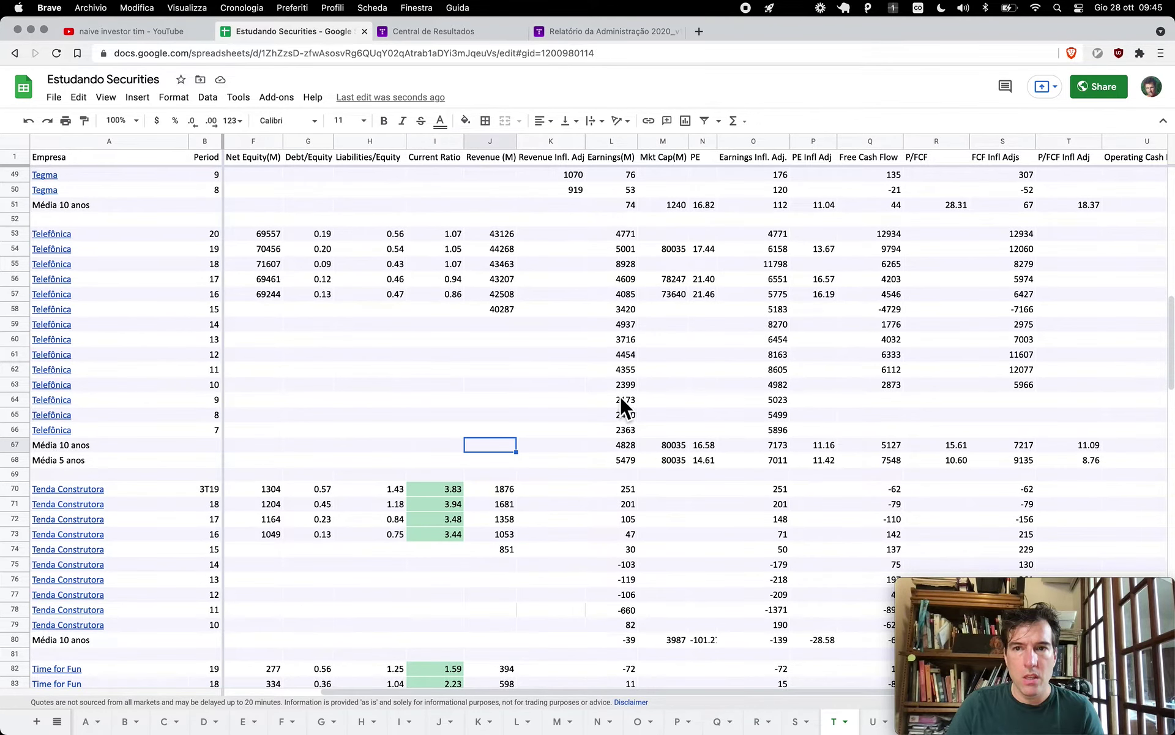
{"action": "scroll", "coordinate": [620, 400], "scroll_direction": "left", "scroll_amount": 3}
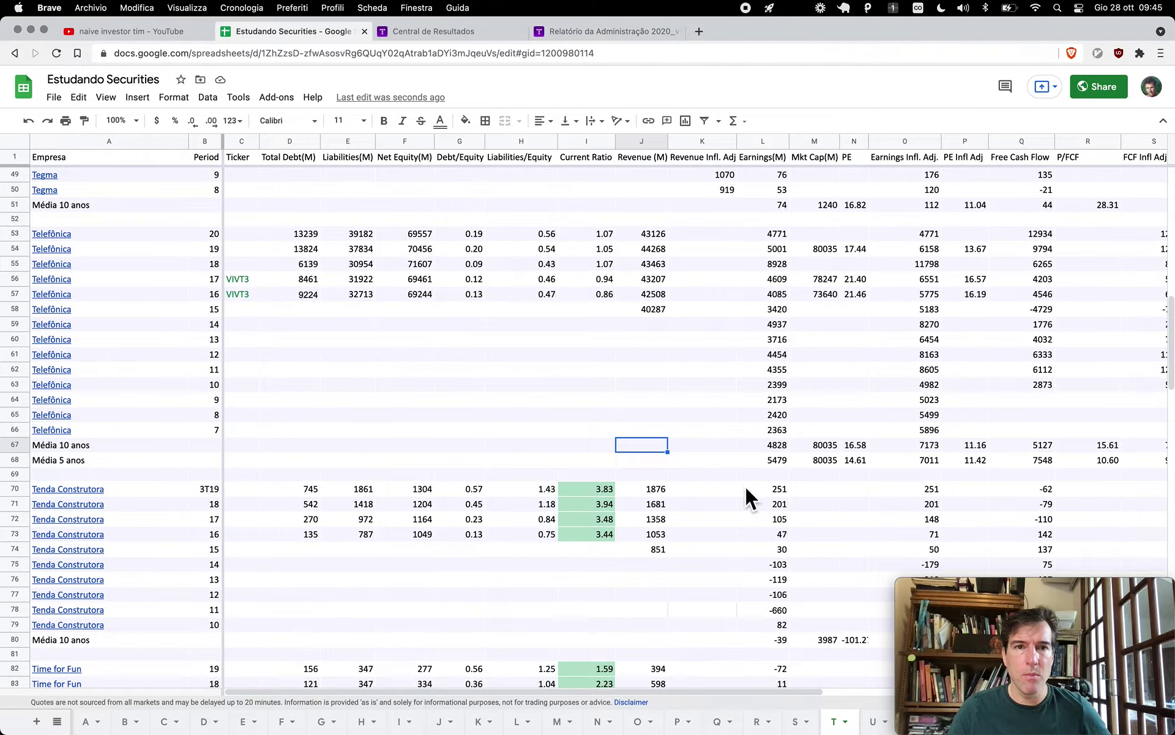
{"action": "scroll", "coordinate": [1008, 468], "scroll_direction": "right", "scroll_amount": 1}
{"action": "scroll", "coordinate": [915, 481], "scroll_direction": "right", "scroll_amount": 1}
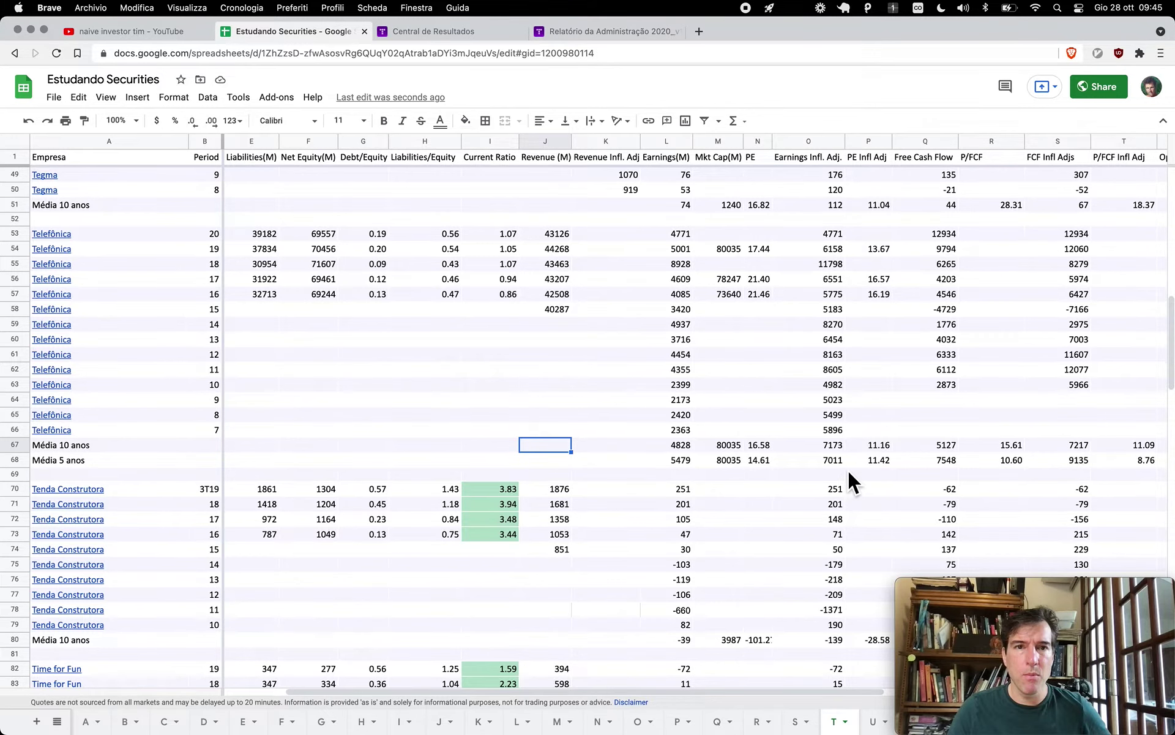
{"action": "scroll", "coordinate": [848, 469], "scroll_direction": "right", "scroll_amount": 1}
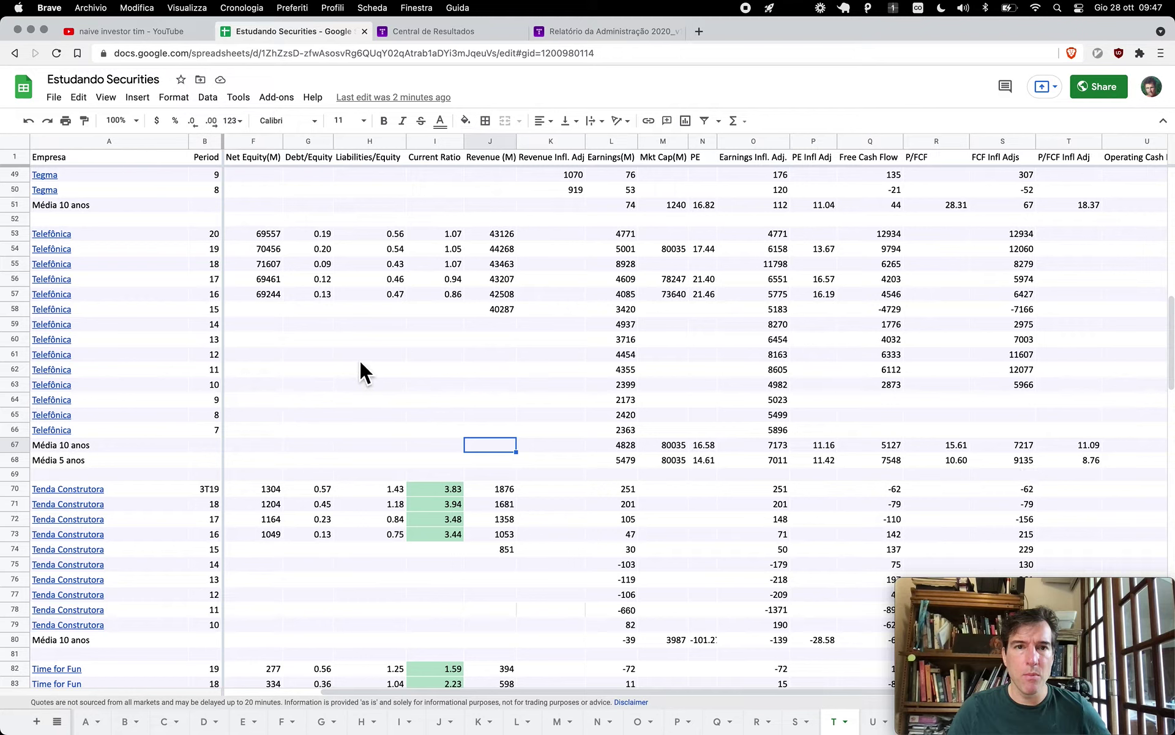
- Search the web in a new browser tab for "telefonica brasil market cap"
{"action": "key", "text": "super+t"}
{"action": "type", "text": "tel"}
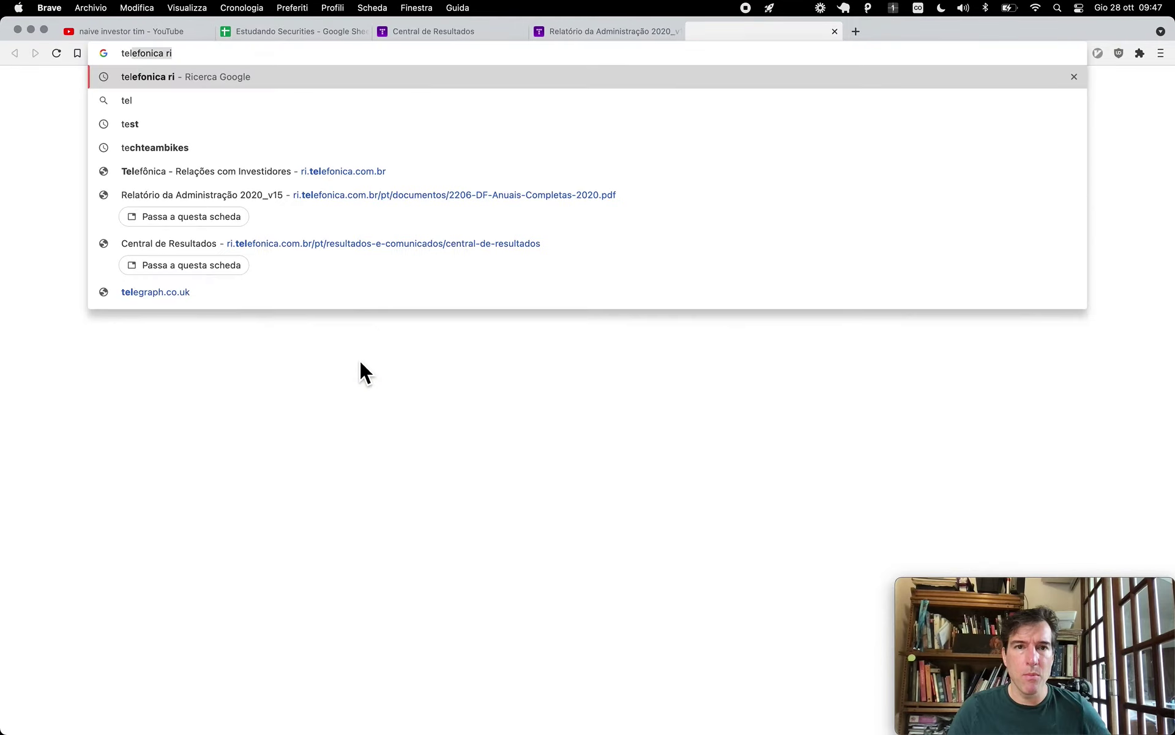
{"action": "type", "text": "efonica br"}
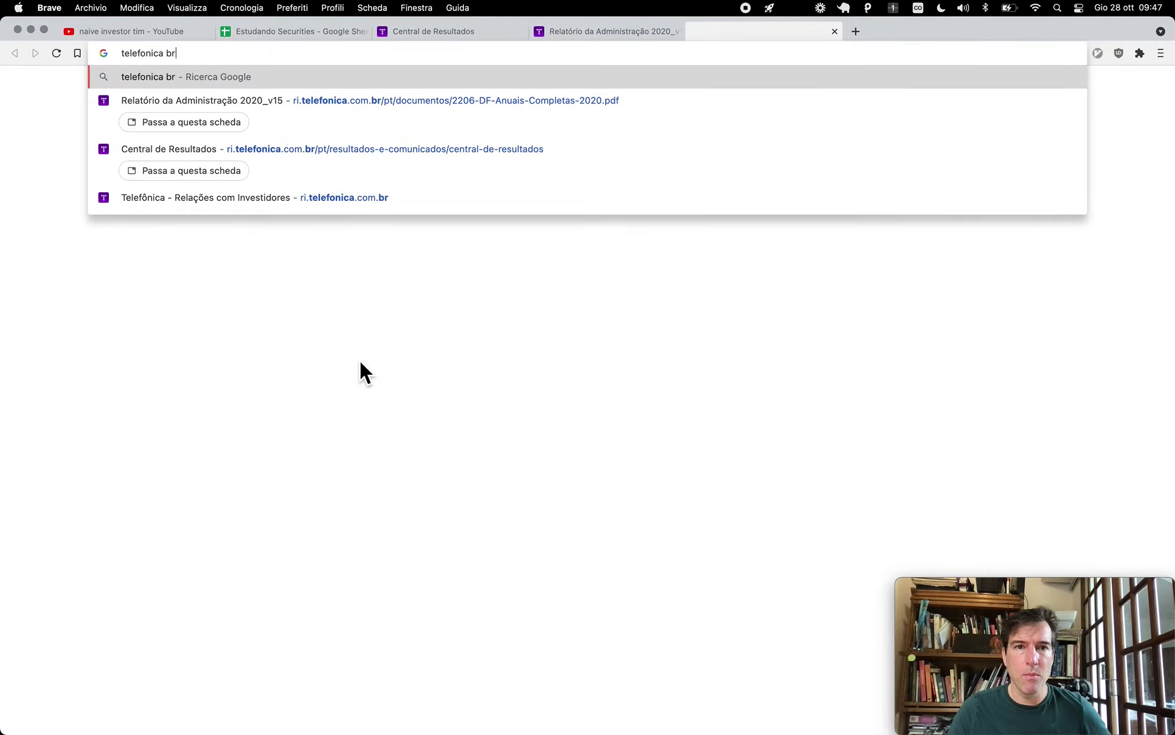
{"action": "type", "text": "asil market cap"}
{"action": "key", "text": "Return"}
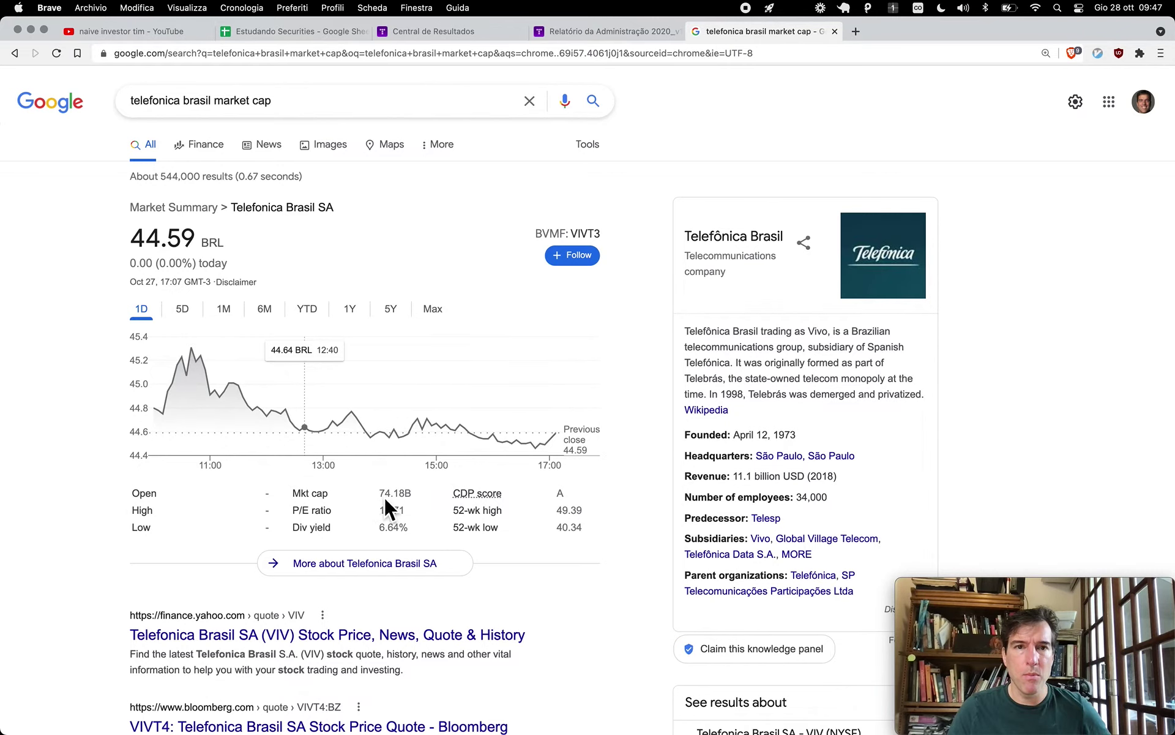
- Set Telefônica's Média 10 anos Mkt Cap to 74180 in the Estudando Securities spreadsheet and check that row's PE Infl Adj and P/FCF Infl Adj
{"action": "key", "text": "super+2"}
{"action": "left_click", "coordinate": [669, 447]}
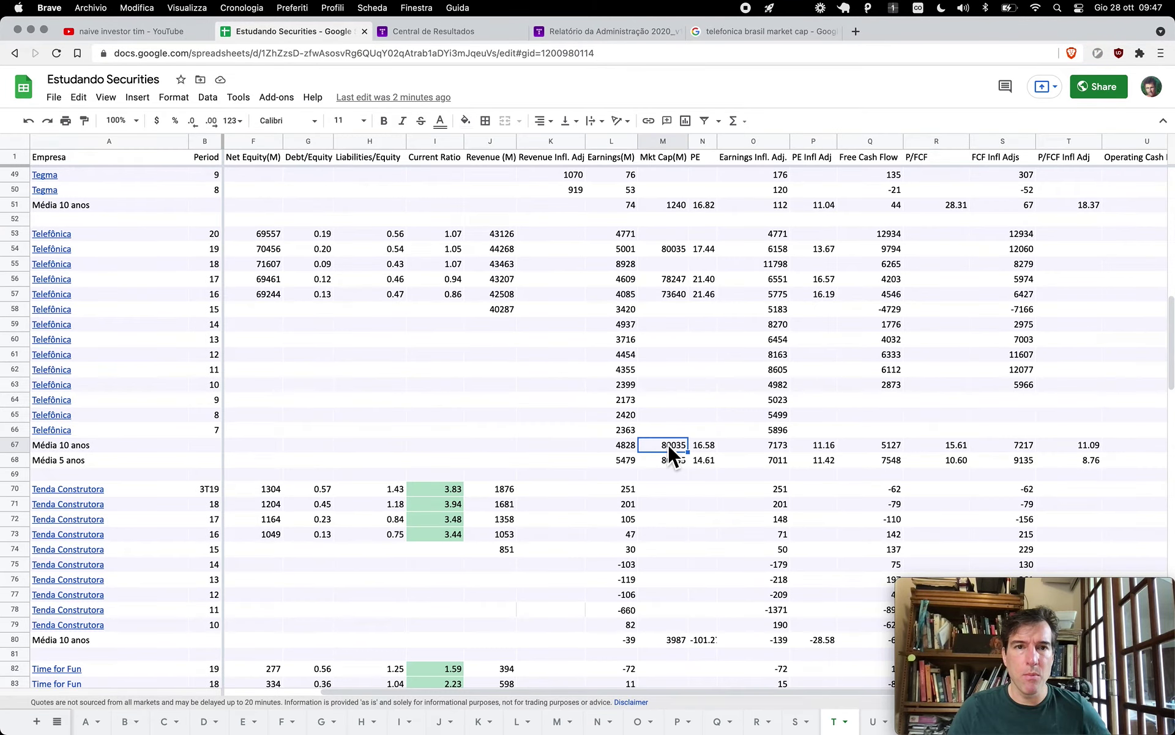
{"action": "type", "text": "74180"}
{"action": "key", "text": "Return"}
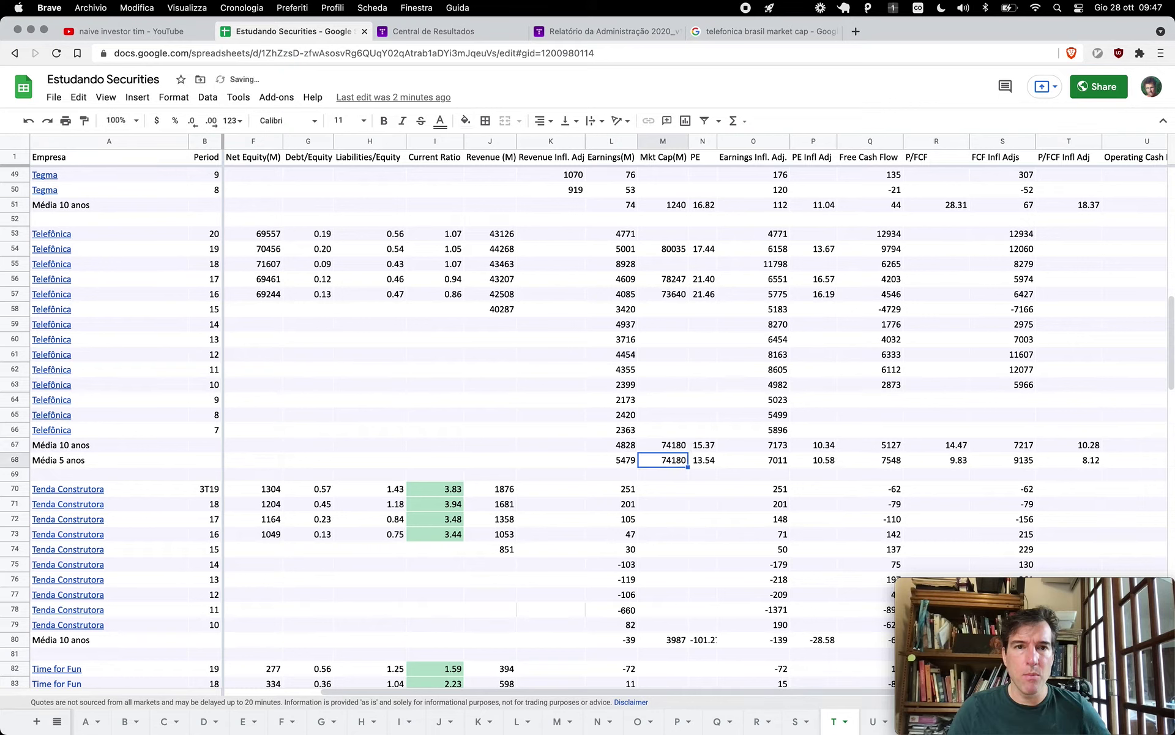
{"action": "left_click", "coordinate": [663, 445]}
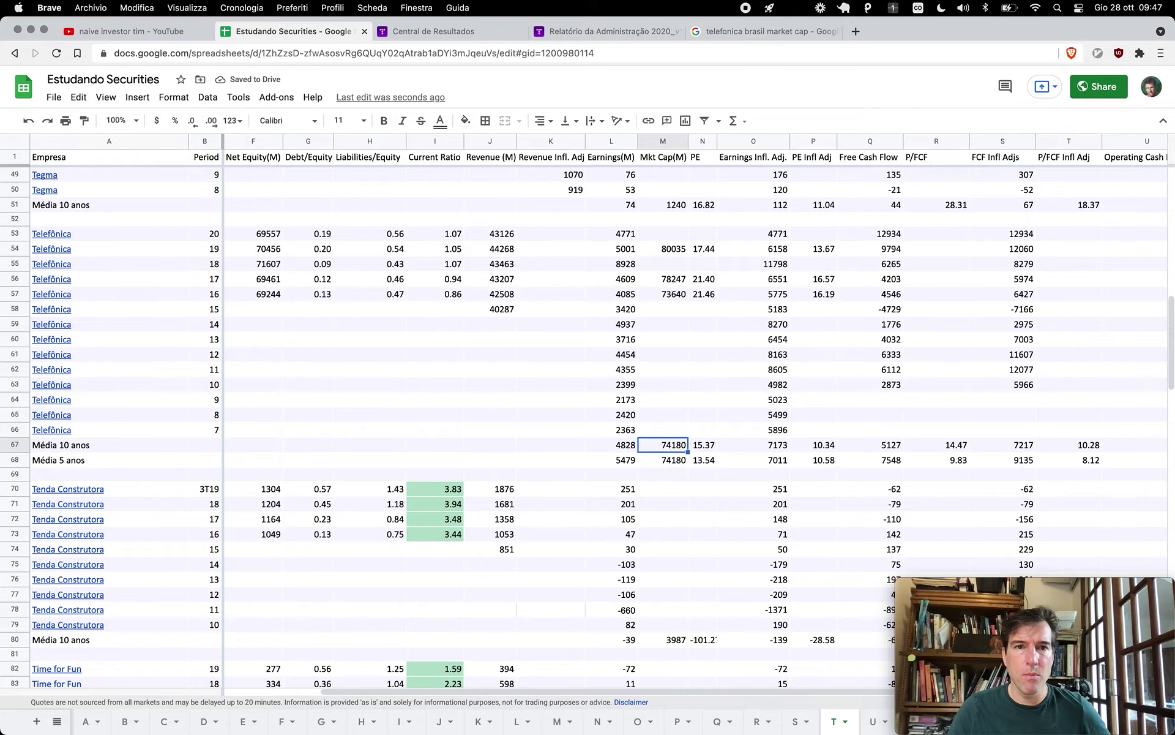
{"action": "left_click", "coordinate": [813, 444]}
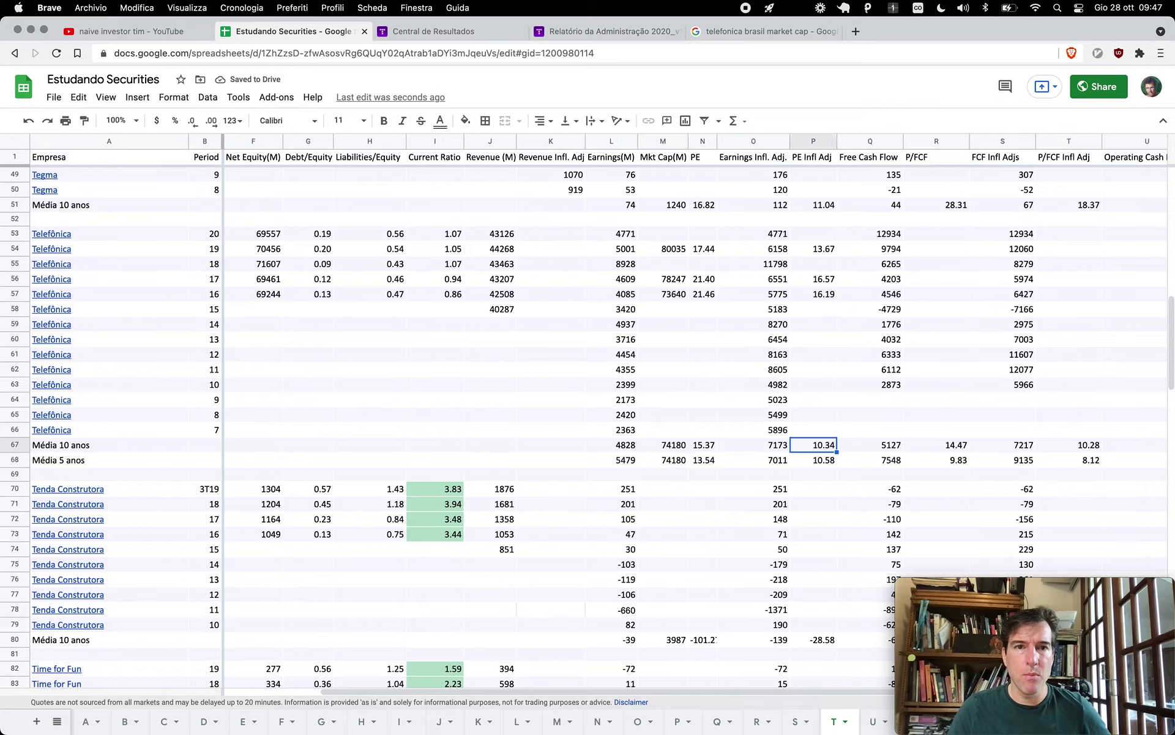
{"action": "key", "text": "Right"}
{"action": "key", "text": "Right"}
{"action": "key", "text": "Right"}
{"action": "key", "text": "Right"}
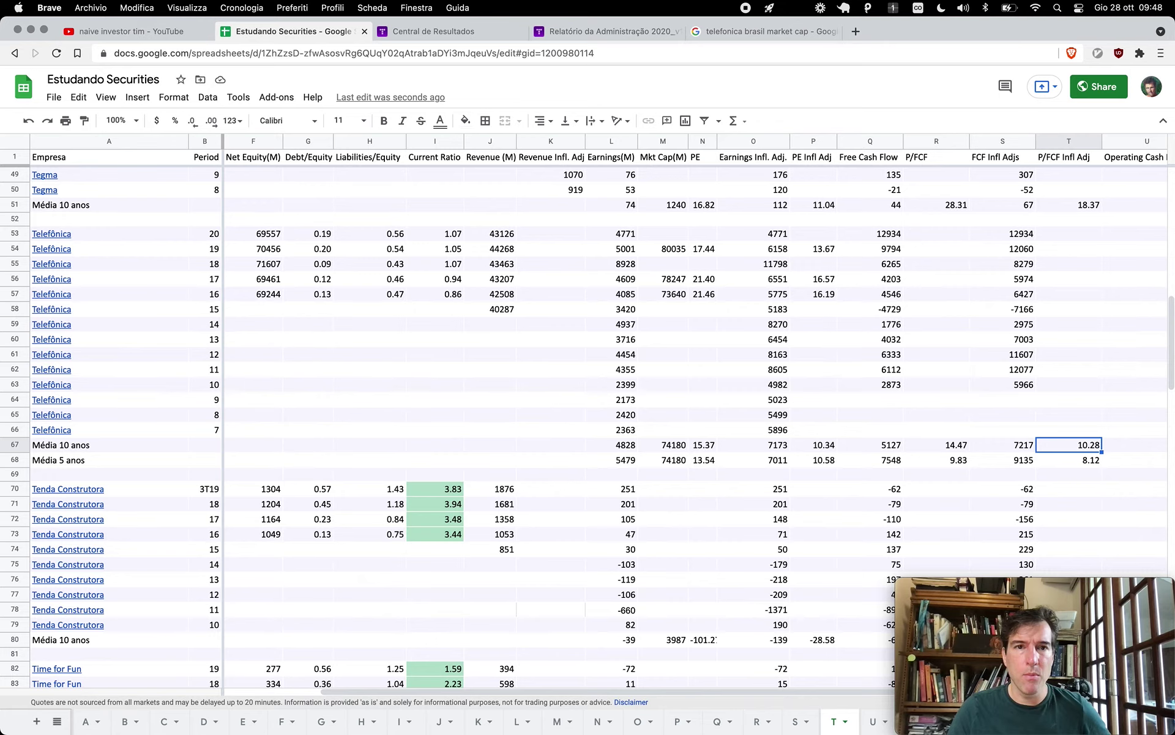
- View Telefonica Brasil's share price chart in the market cap search results over five years and over the maximum period
{"action": "left_click", "coordinate": [744, 32]}
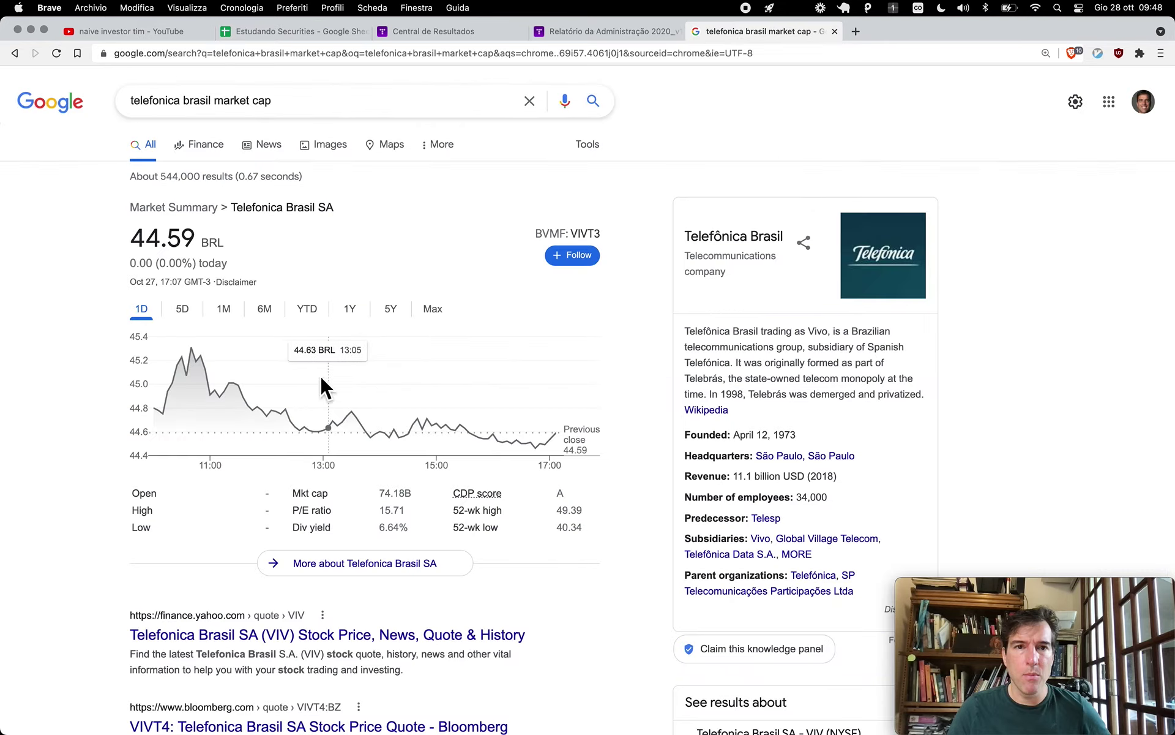
{"action": "left_click", "coordinate": [395, 313]}
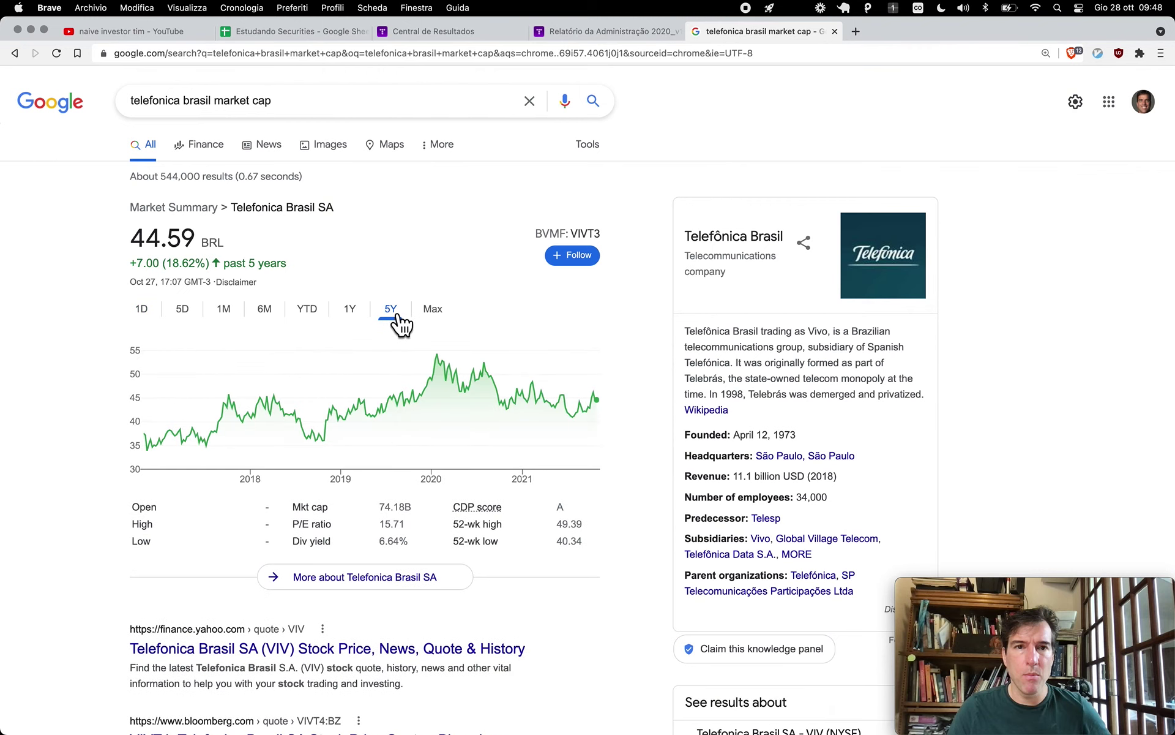
{"action": "left_click", "coordinate": [449, 329]}
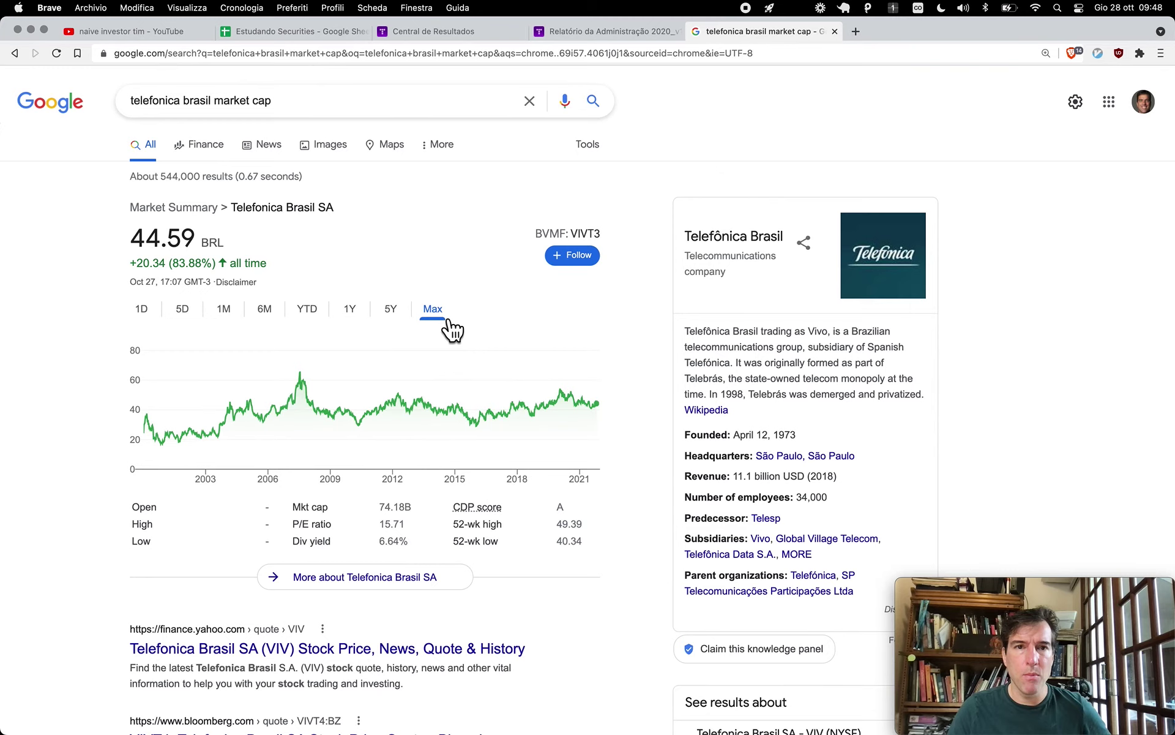
{"action": "mouse_move", "coordinate": [311, 399]}
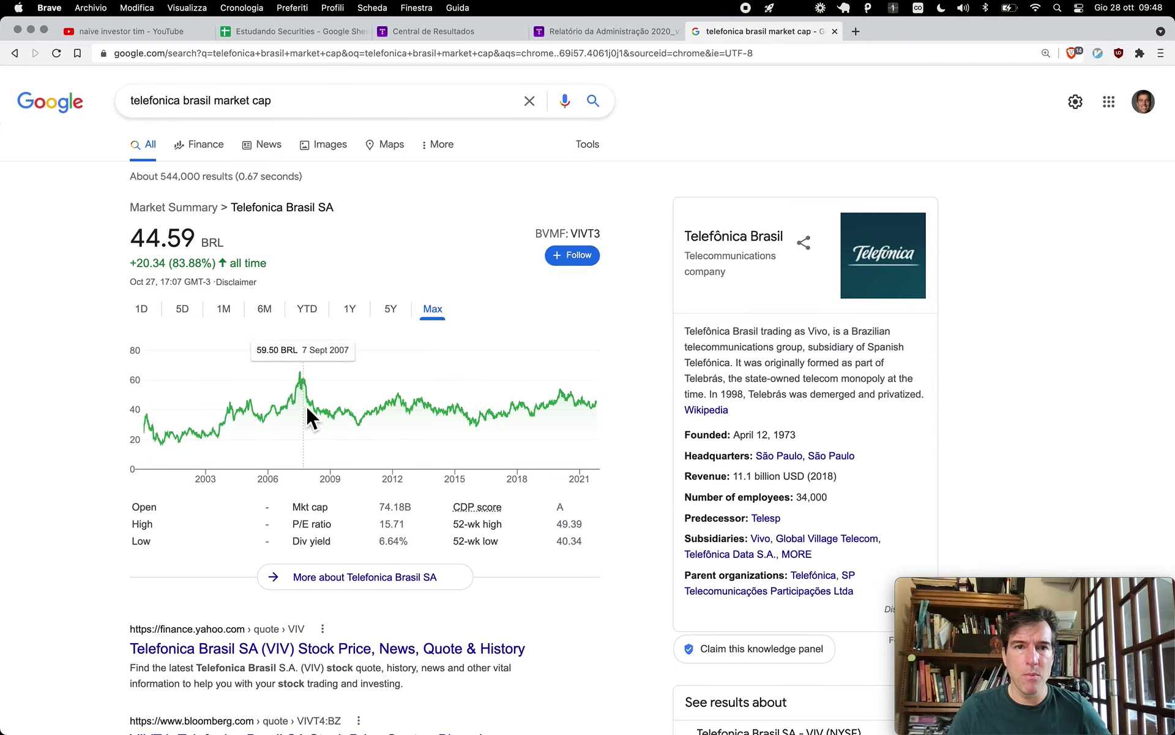